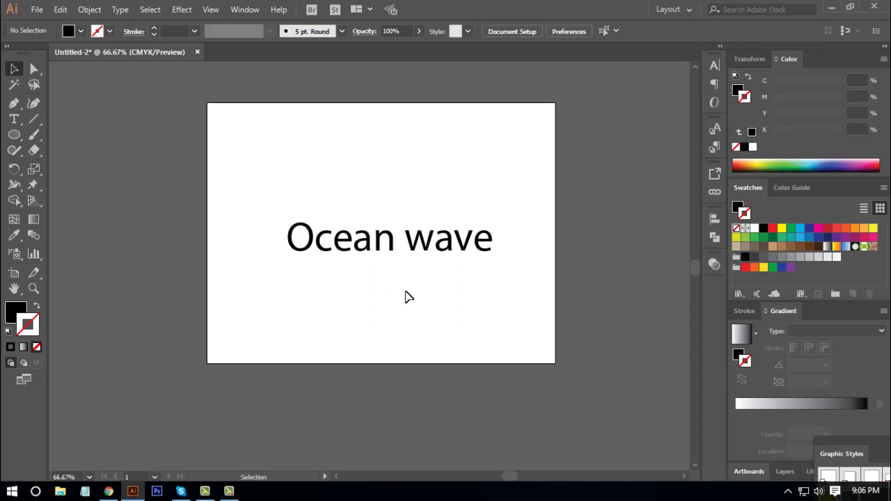
# - Drag the 'Ocean wave' text up above the artboard's top edge and deselect it
pyautogui.moveTo(439, 234); pyautogui.dragTo(452, 150)
pyautogui.click(301, 247)
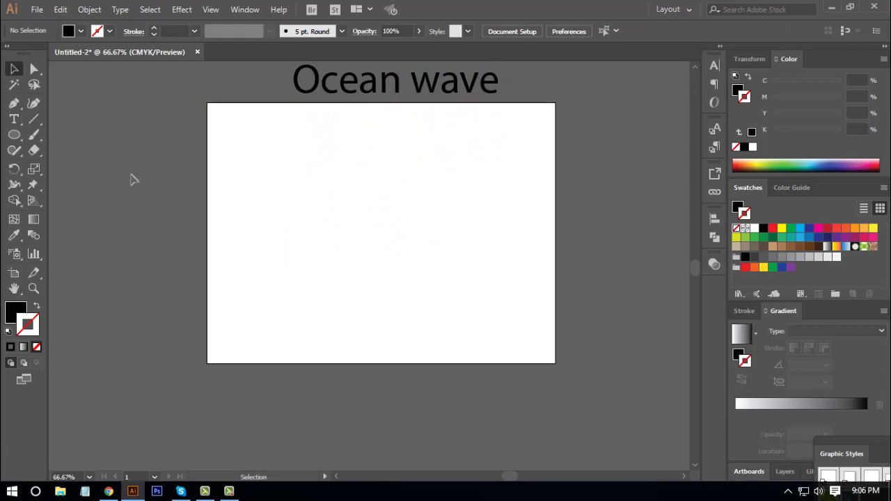
# - Draw a large spiral with the Spiral Tool from the artboard centre, below the heading
pyautogui.click(36, 122)
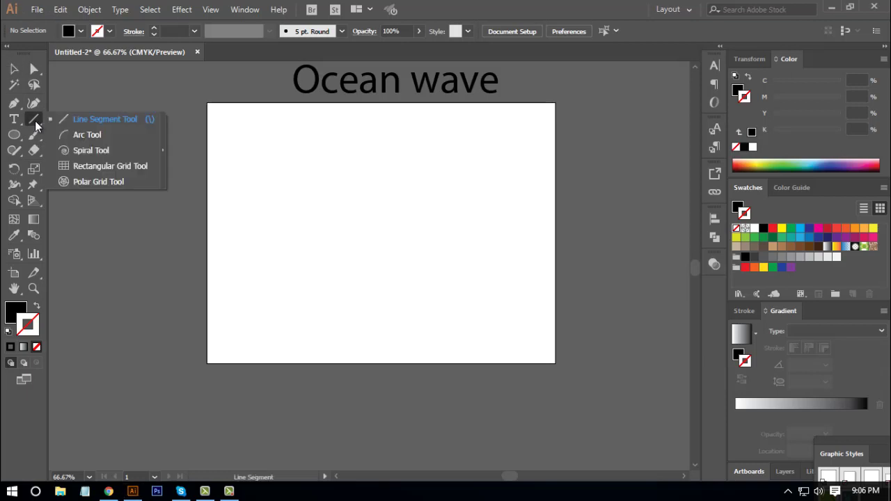
pyautogui.click(38, 123)
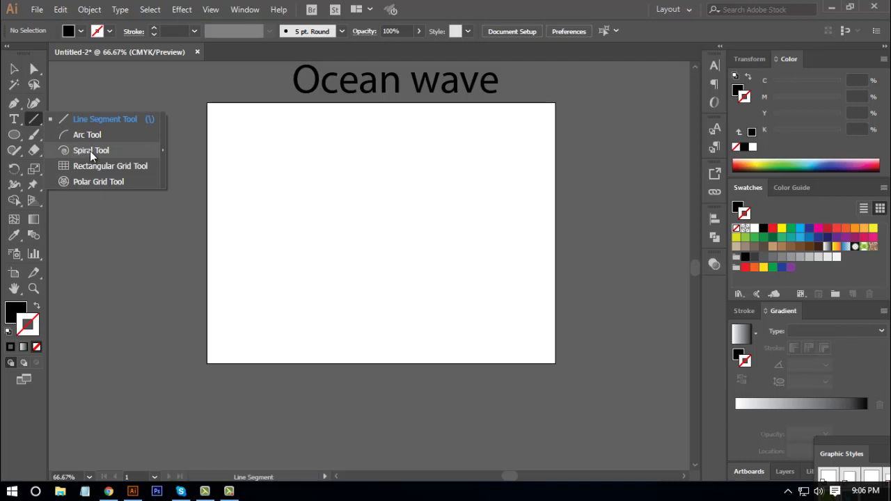
pyautogui.click(90, 151)
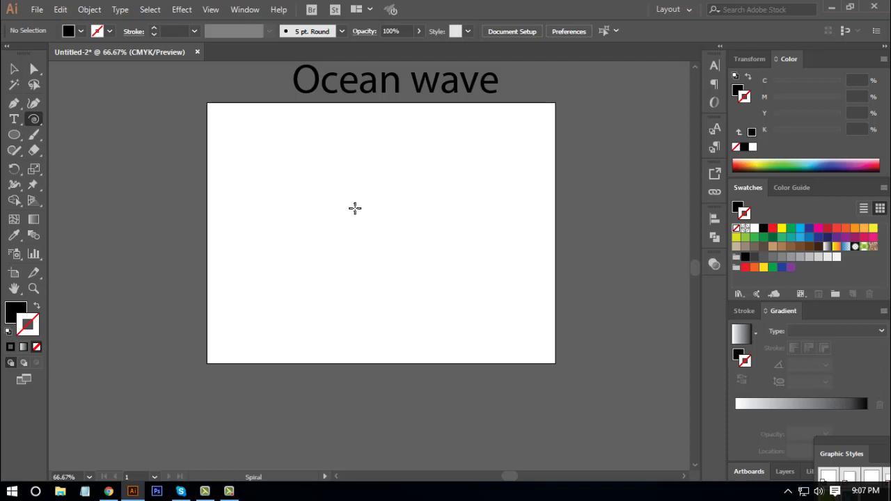
pyautogui.moveTo(353, 207); pyautogui.dragTo(425, 190)
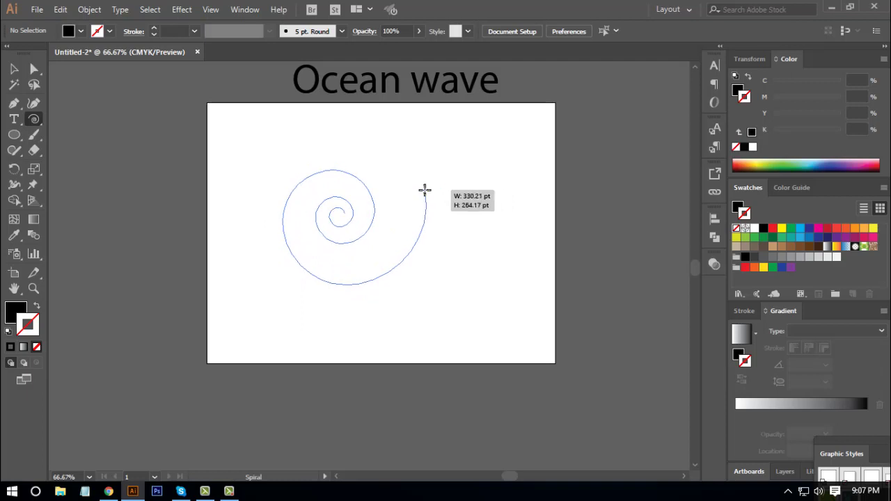
pyautogui.moveTo(425, 190); pyautogui.dragTo(426, 190)
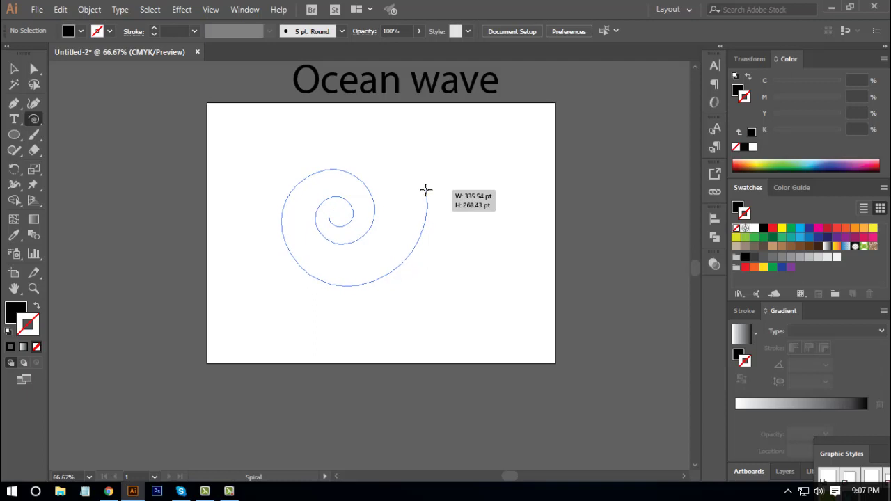
pyautogui.moveTo(427, 184); pyautogui.dragTo(438, 188)
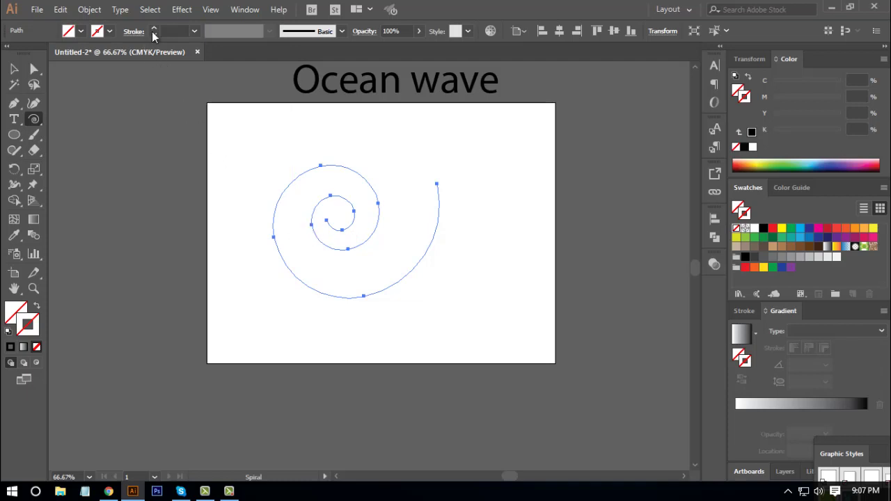
# - Set the spiral's stroke weight to 4 pt in the Control bar
pyautogui.click(171, 30)
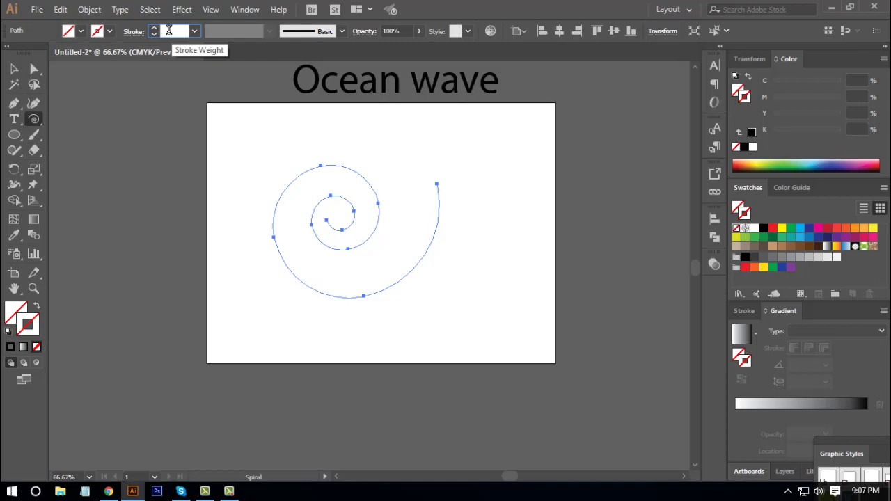
pyautogui.write('0.5')
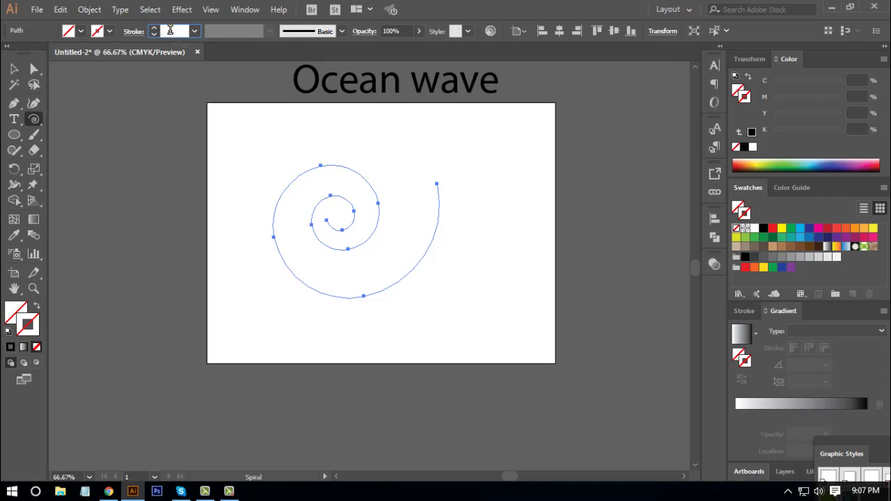
pyautogui.press('Return')
pyautogui.write('5')
pyautogui.press('Return')
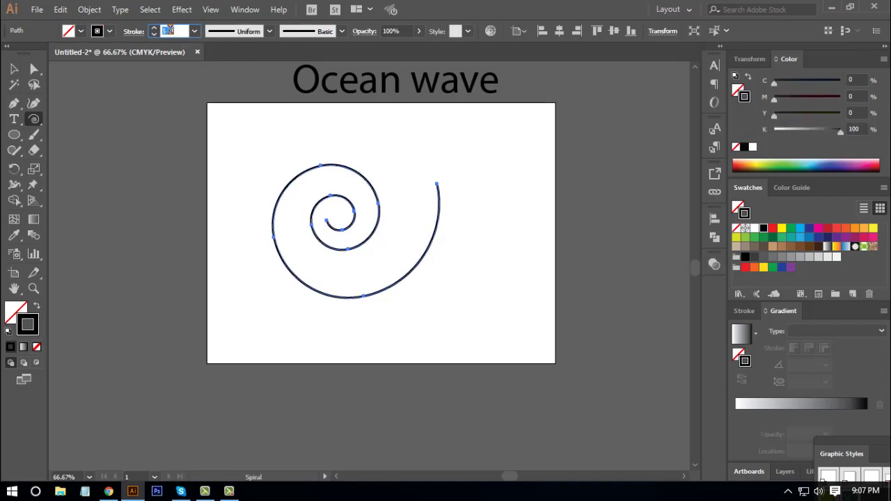
pyautogui.write('4')
pyautogui.press('Return')
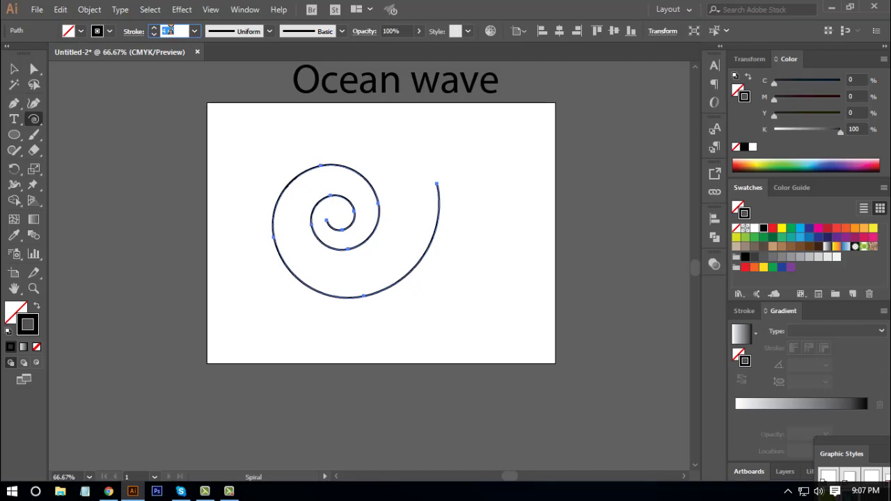
pyautogui.write('3')
pyautogui.press('Return')
pyautogui.press('Up')
pyautogui.press('Down')
pyautogui.press('Up')
# - Nudge the spiral slightly to the right and reselect it
pyautogui.click(14, 68)
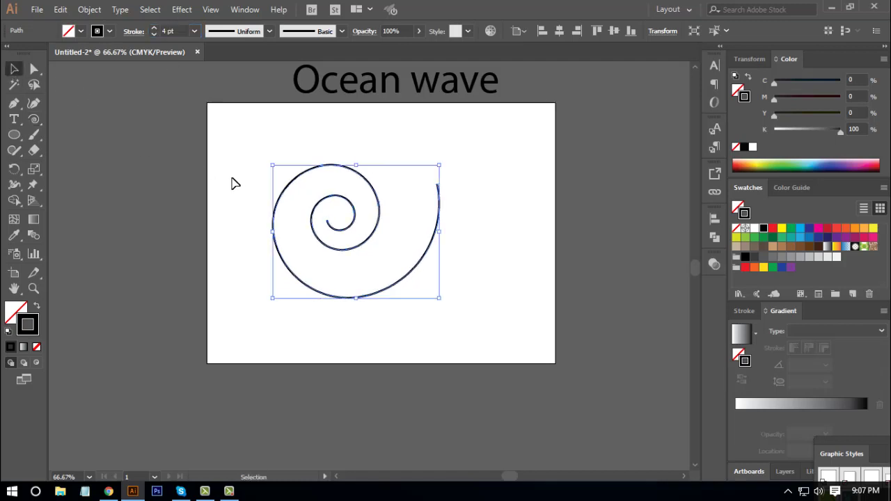
pyautogui.moveTo(273, 217); pyautogui.dragTo(283, 219)
pyautogui.click(409, 343)
pyautogui.click(421, 265)
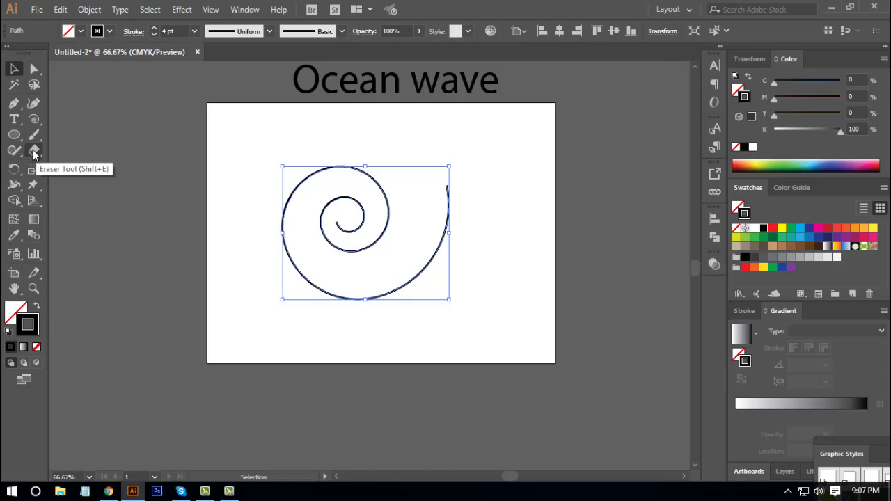
# - Cut the spiral inside its inner loop with the Scissors tool and delete the inner piece
pyautogui.moveTo(34, 154); pyautogui.dragTo(69, 165)
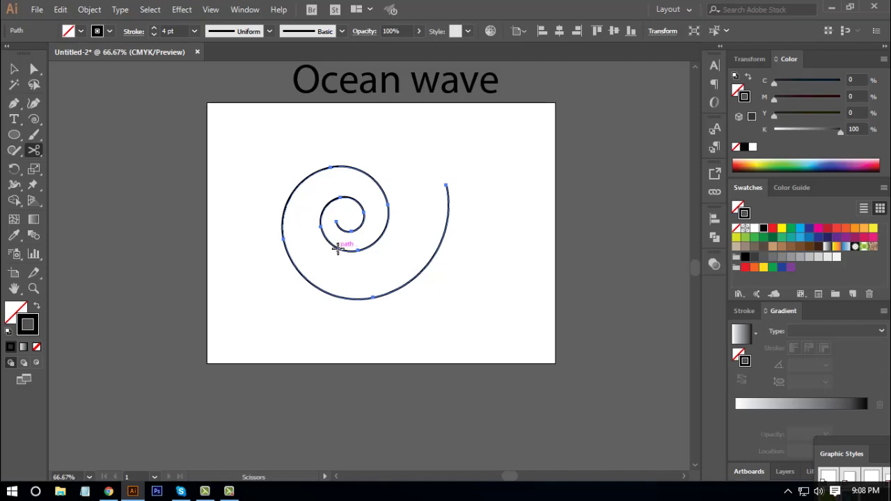
pyautogui.click(337, 248)
pyautogui.hotkey('ctrl', 'shift', 'a')
pyautogui.click(14, 68)
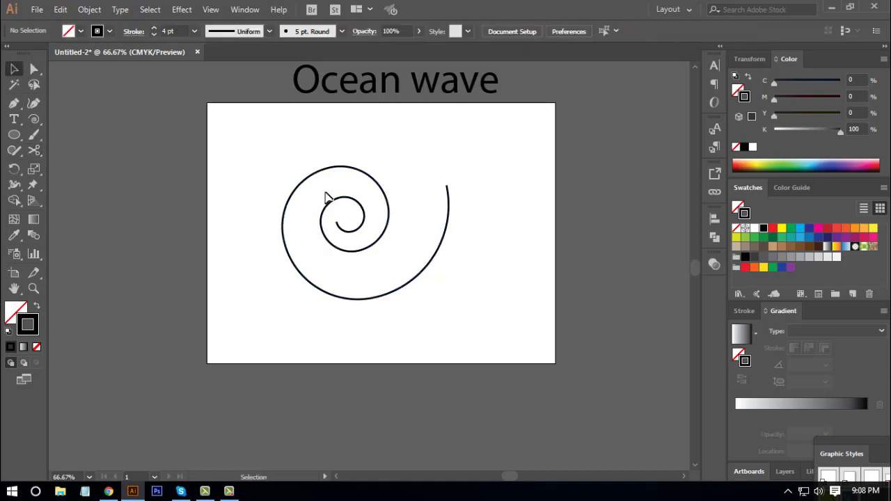
pyautogui.click(363, 220)
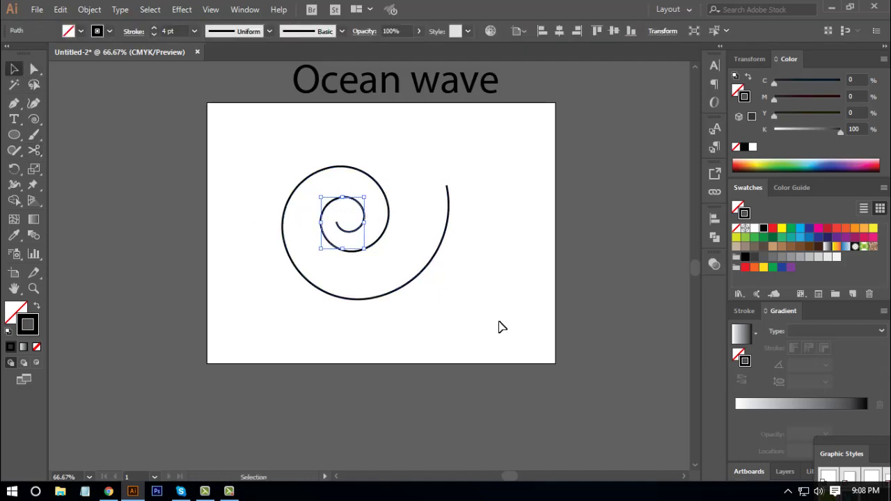
pyautogui.press('Delete')
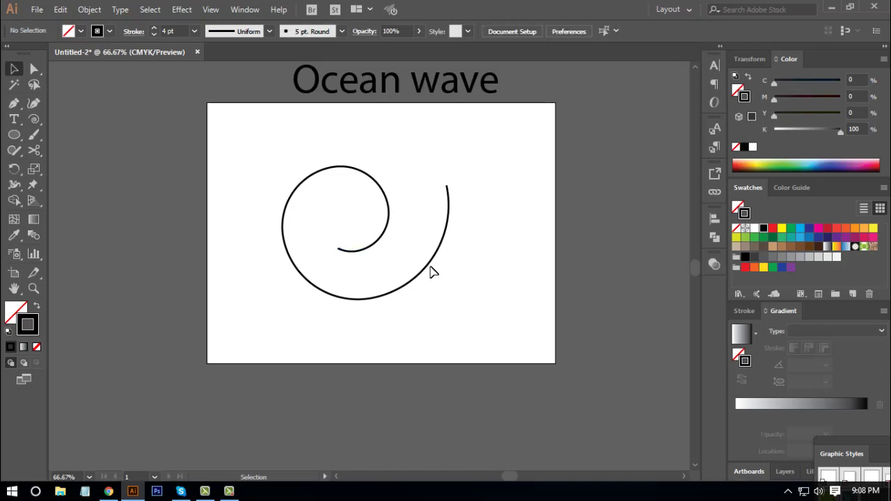
pyautogui.moveTo(433, 268); pyautogui.dragTo(438, 265)
pyautogui.press('a')
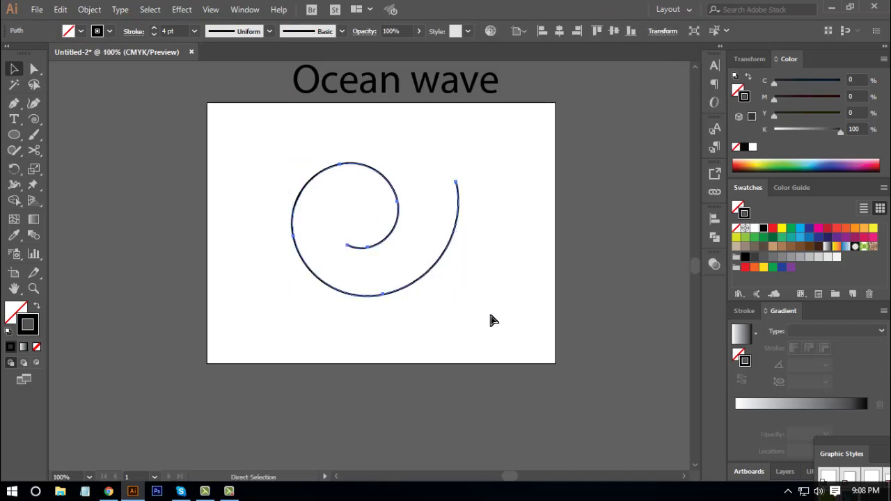
pyautogui.hotkey('ctrl', '=')
pyautogui.hotkey('ctrl', '=')
# - Select the spiral's lower segment with Direct Selection and zoom in on its bottom curve
pyautogui.moveTo(464, 322); pyautogui.dragTo(442, 281)
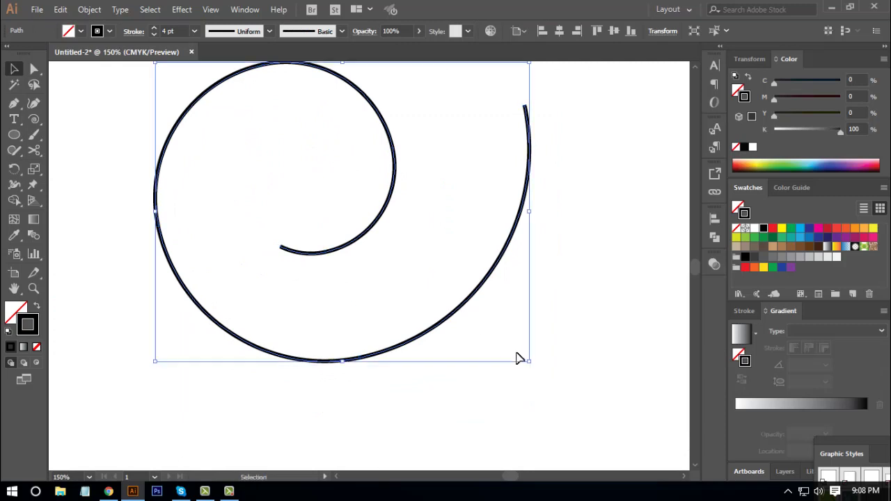
pyautogui.hotkey('ctrl', '-')
pyautogui.moveTo(510, 345); pyautogui.dragTo(478, 319)
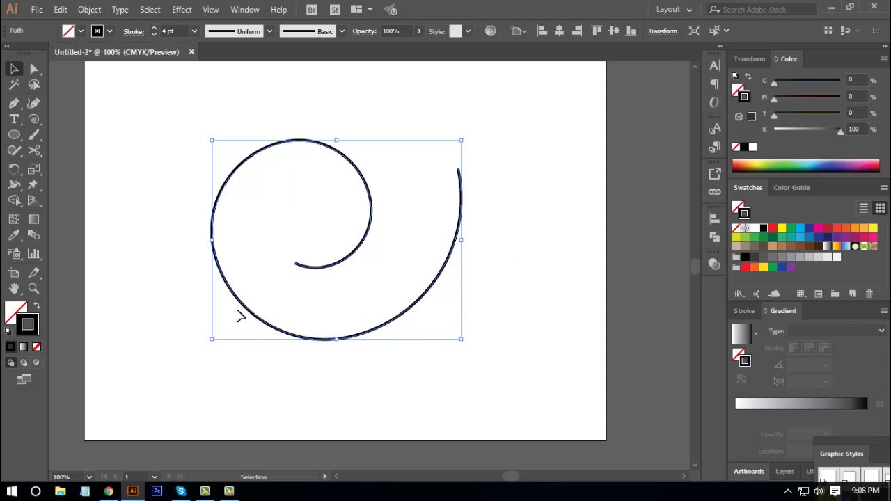
pyautogui.click(292, 358)
pyautogui.click(35, 69)
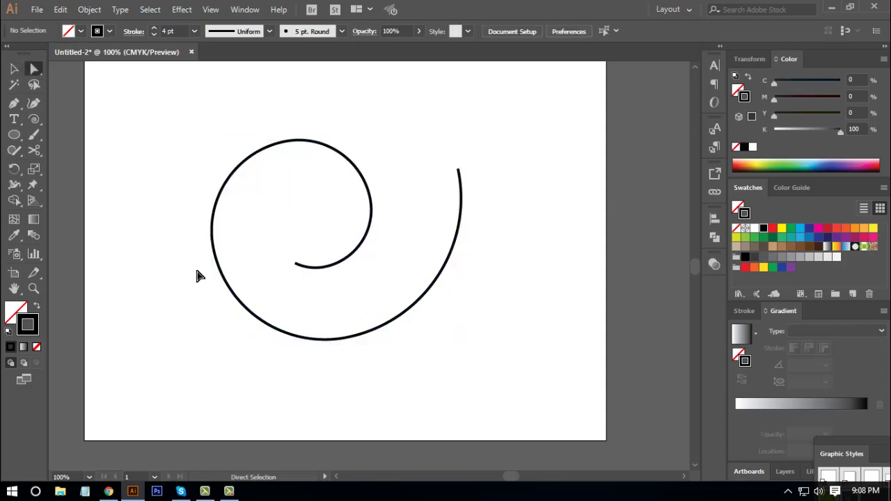
pyautogui.click(261, 322)
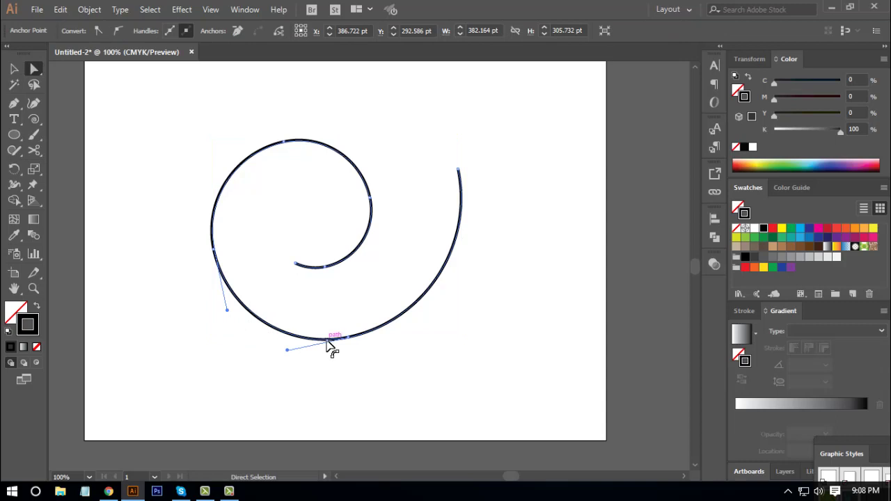
pyautogui.hotkey('ctrl', '=')
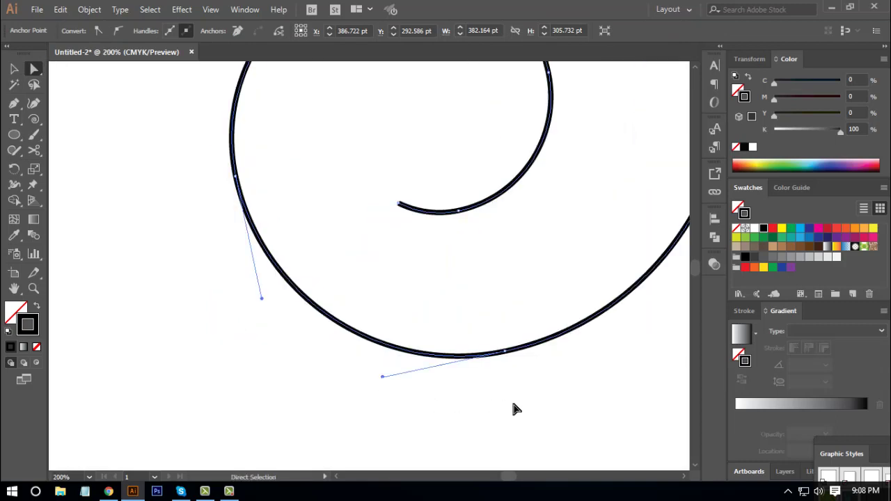
pyautogui.moveTo(513, 408); pyautogui.dragTo(337, 340)
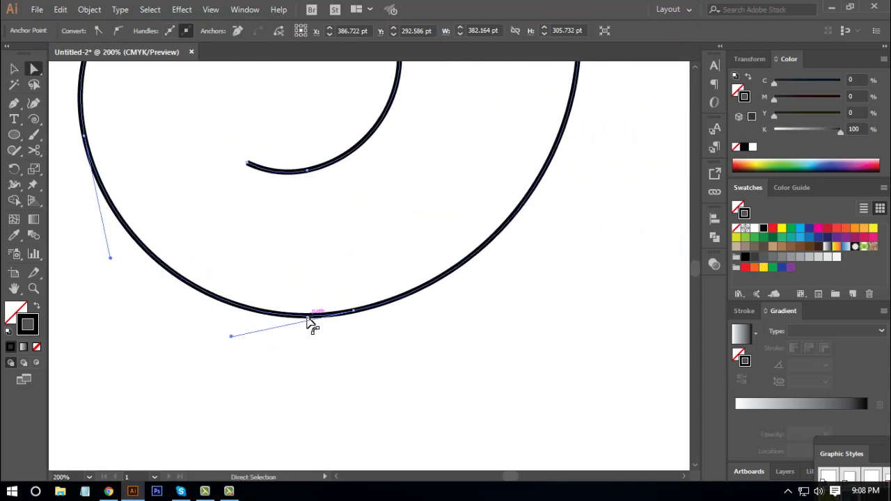
pyautogui.click(354, 314)
pyautogui.moveTo(13, 106); pyautogui.dragTo(13, 105)
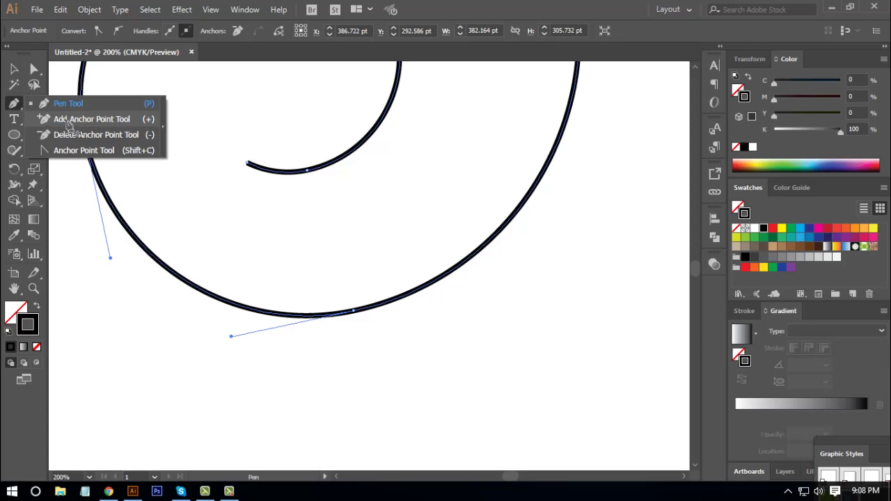
# - Add an anchor at the bottom of the spiral's lower curve and reselect the path
pyautogui.click(63, 123)
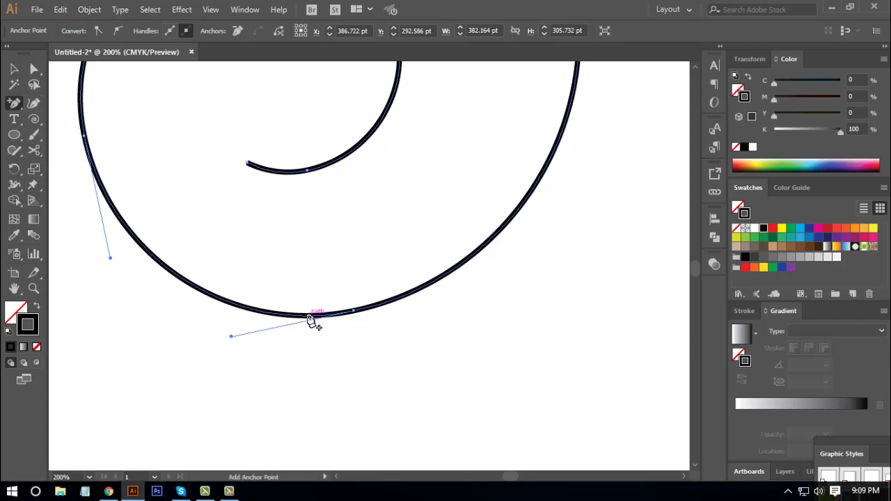
pyautogui.click(308, 318)
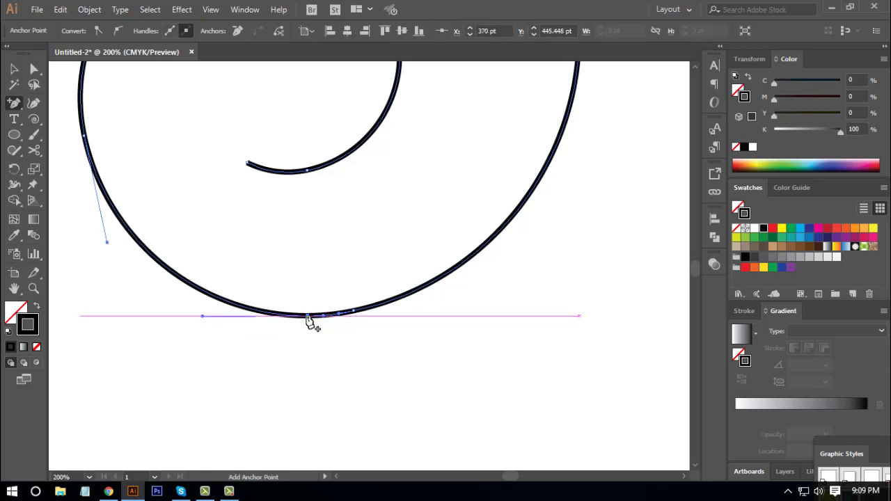
pyautogui.click(35, 69)
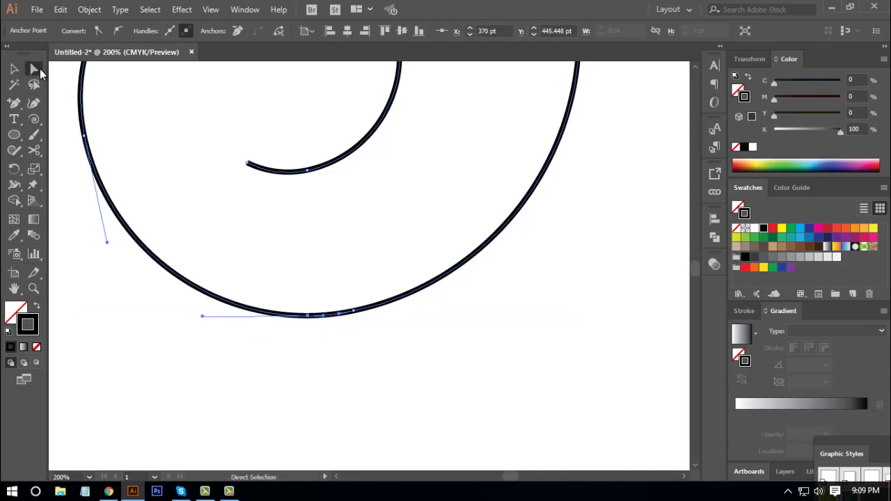
pyautogui.click(363, 330)
pyautogui.click(358, 313)
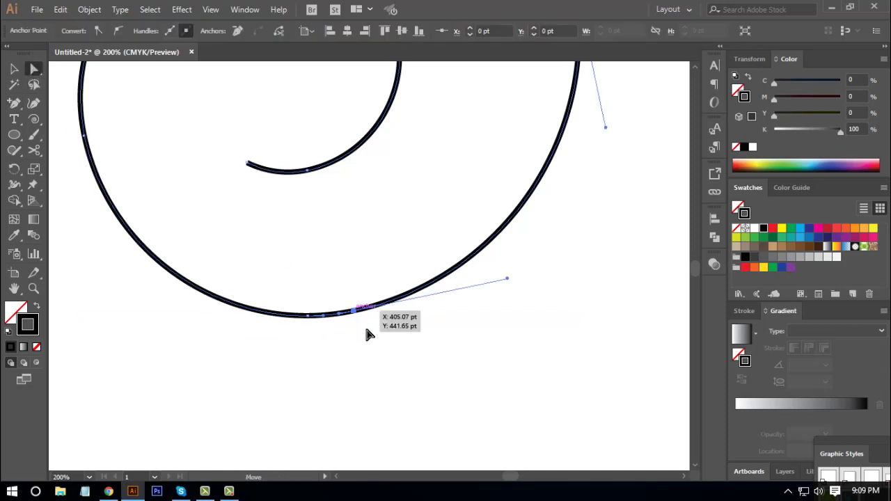
pyautogui.click(361, 330)
# - Delete the extra anchor on the lower curve and zoom back out
pyautogui.click(354, 315)
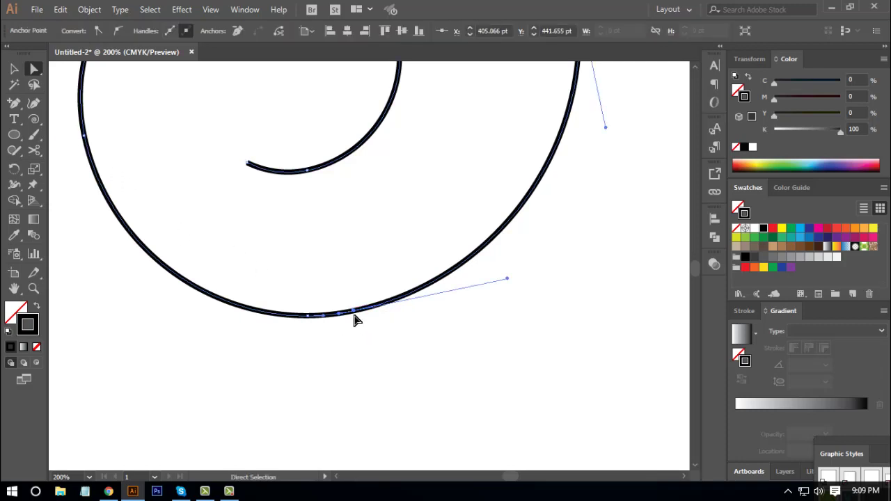
pyautogui.click(238, 32)
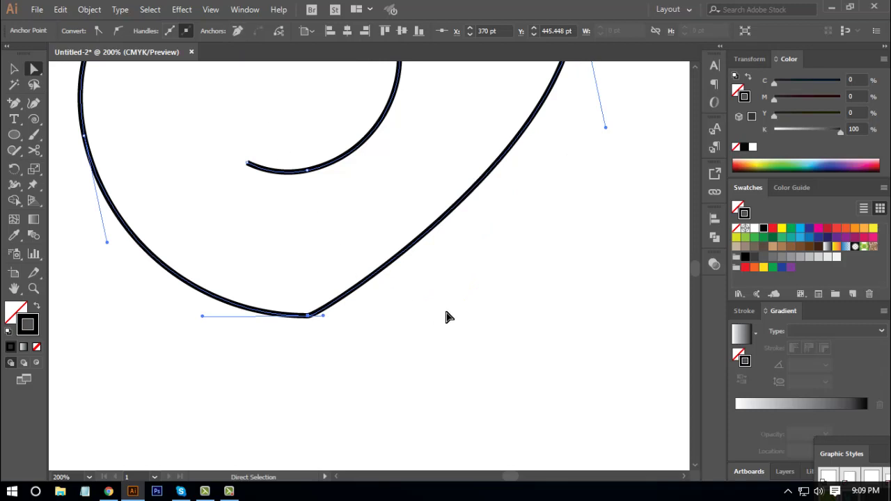
pyautogui.press('v')
pyautogui.hotkey('ctrl', '-')
pyautogui.hotkey('ctrl', '-')
pyautogui.hotkey('ctrl', '-')
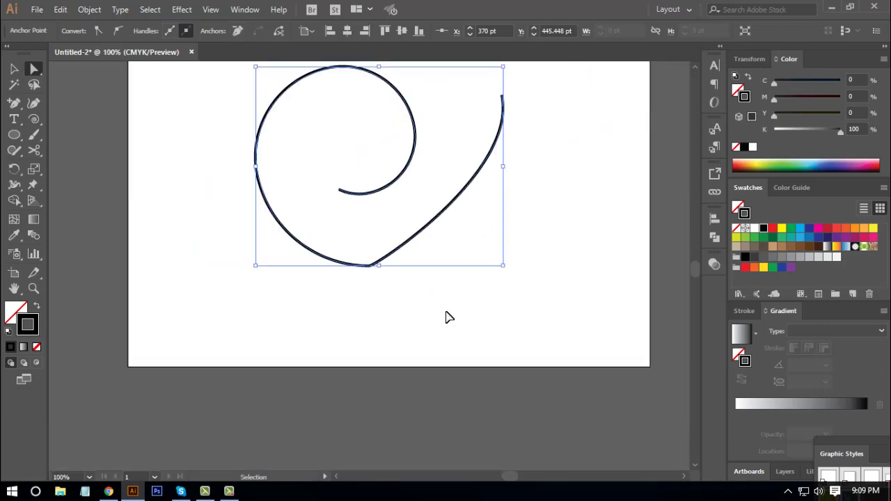
pyautogui.hotkey('ctrl', '-')
# - Marquee-select the tail's end anchor and move it out to the right
pyautogui.press('a')
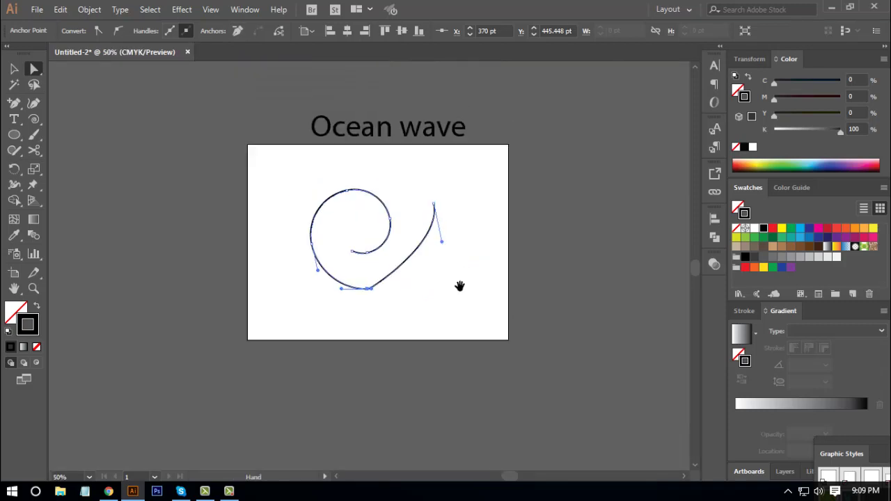
pyautogui.click(477, 282)
pyautogui.moveTo(443, 197); pyautogui.dragTo(491, 227)
pyautogui.moveTo(495, 258); pyautogui.dragTo(438, 223)
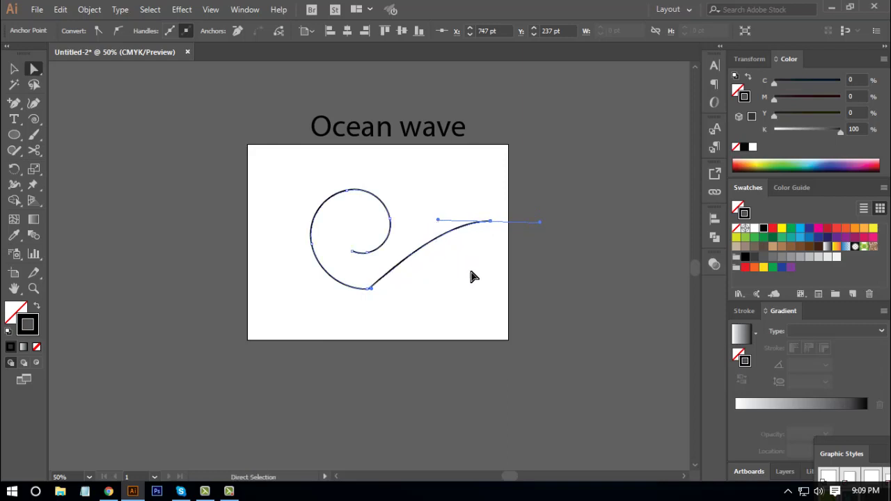
# - Drag the bottom anchor's handle right to smooth the tail into an S-curve
pyautogui.press('ctrl')
pyautogui.hotkey('ctrl', '+')
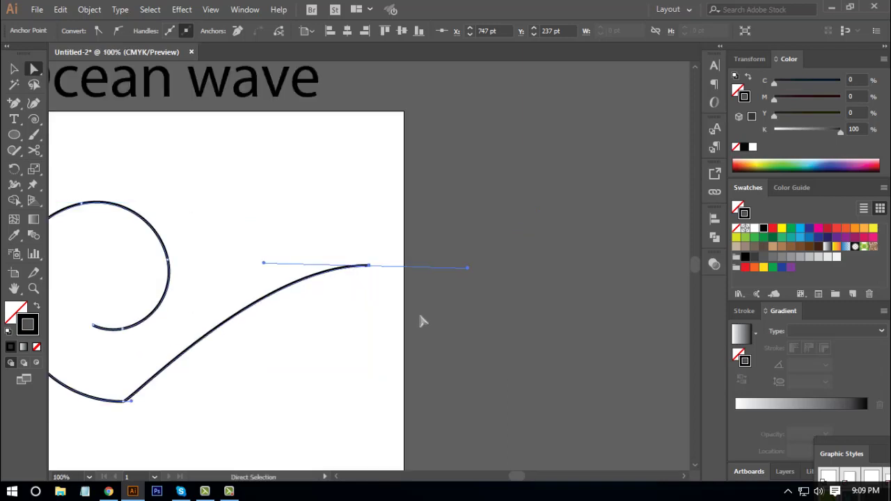
pyautogui.press('space')
pyautogui.moveTo(297, 338); pyautogui.dragTo(485, 304)
pyautogui.moveTo(457, 339)
pyautogui.mouseDown()
pyautogui.moveTo(459, 325)
pyautogui.moveTo(447, 328)
pyautogui.moveTo(449, 336)
pyautogui.mouseUp()
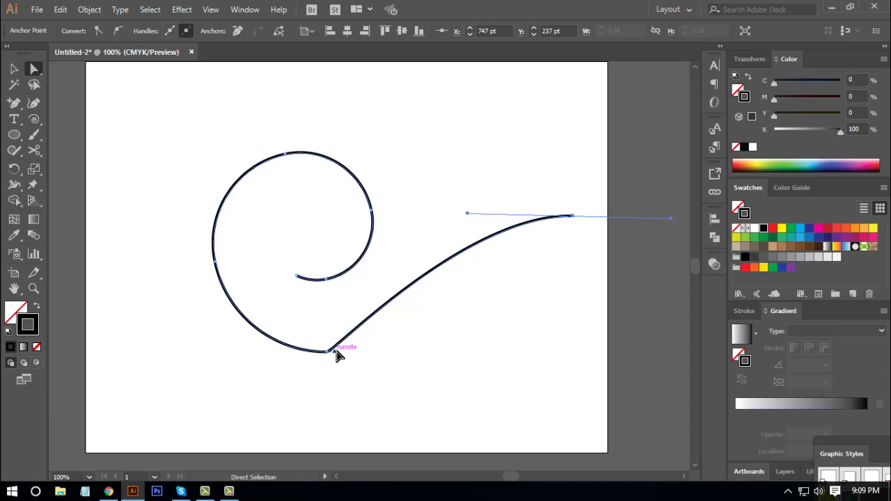
pyautogui.moveTo(338, 352); pyautogui.dragTo(423, 355)
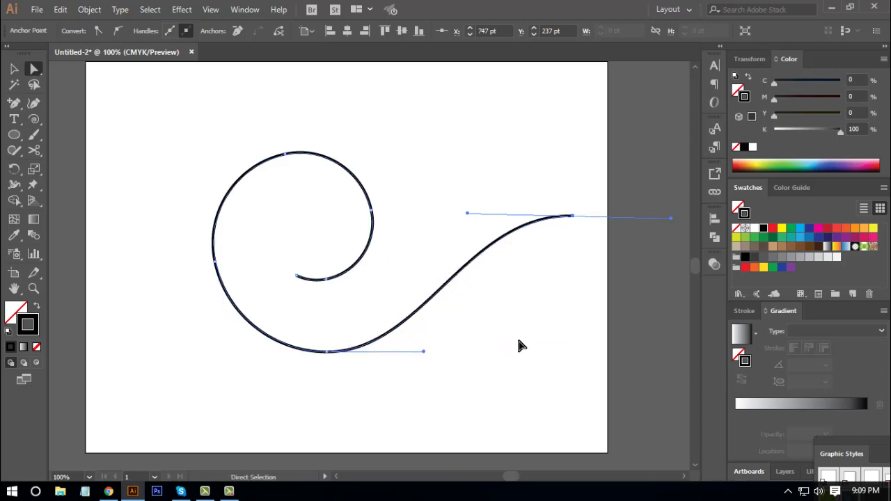
pyautogui.click(14, 68)
pyautogui.click(443, 331)
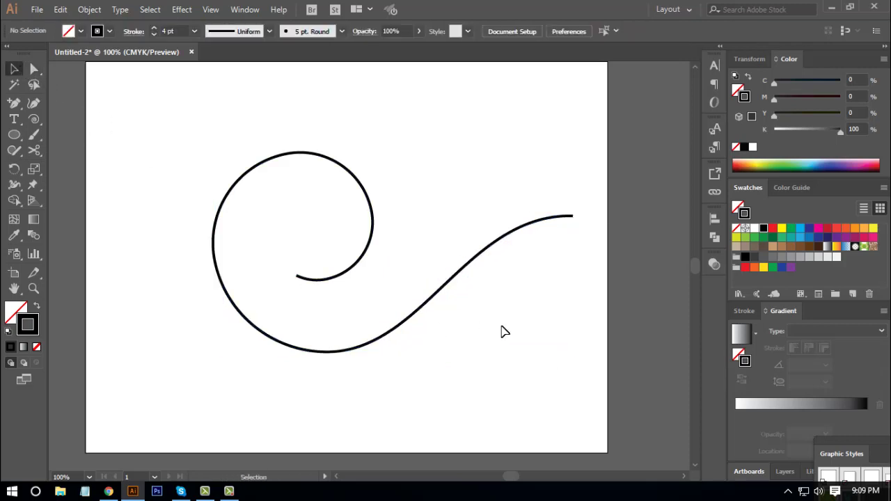
pyautogui.hotkey('ctrl', '-')
pyautogui.hotkey('ctrl', '-')
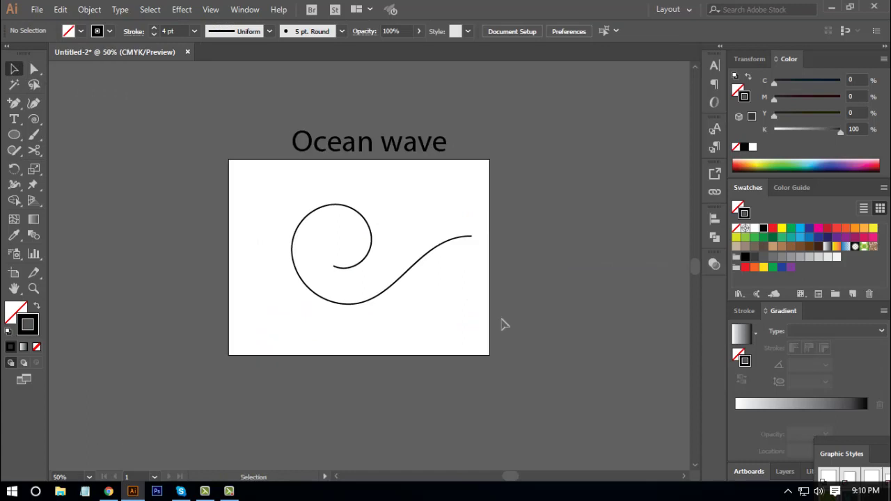
# - Raise the wave's right endpoint slightly with the Direct Selection tool
pyautogui.hotkey('ctrl', '+')
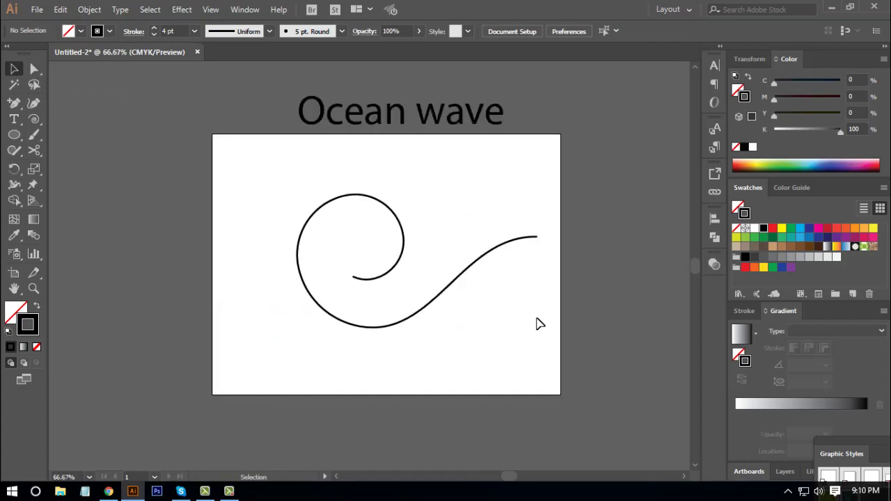
pyautogui.moveTo(536, 323); pyautogui.dragTo(453, 308)
pyautogui.click(34, 68)
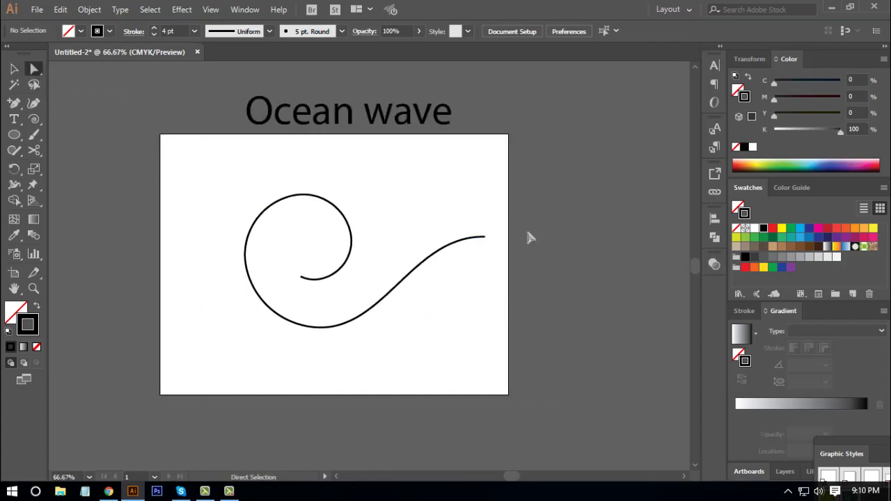
pyautogui.moveTo(509, 216); pyautogui.dragTo(495, 234)
# - Lengthen the bottom curve handle slightly and select the whole wave path
pyautogui.click(485, 318)
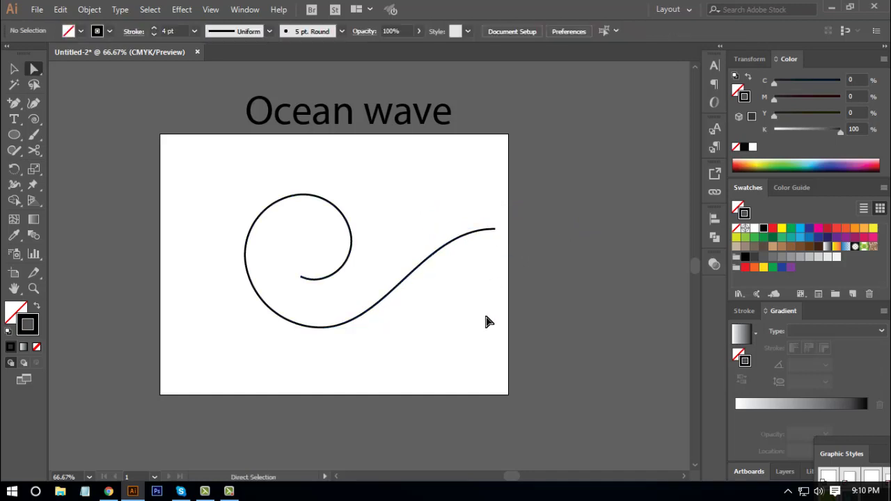
pyautogui.moveTo(461, 312); pyautogui.dragTo(407, 265)
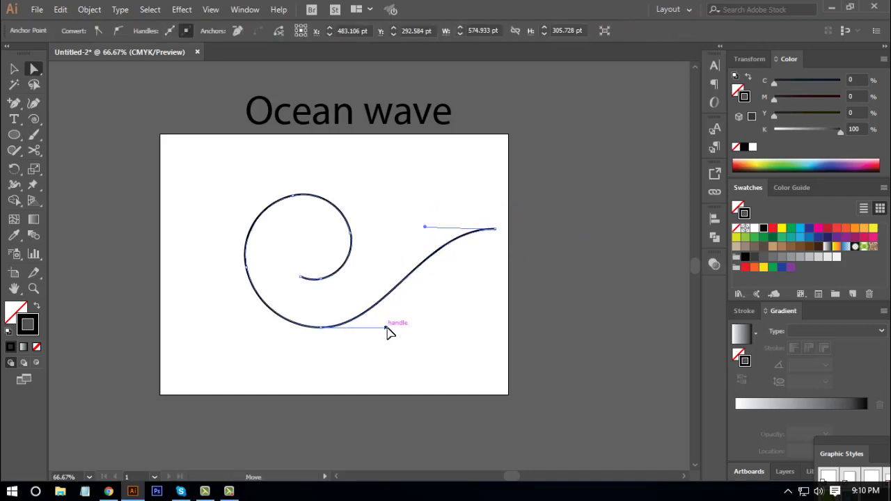
pyautogui.moveTo(388, 332)
pyautogui.mouseDown()
pyautogui.moveTo(399, 332)
pyautogui.moveTo(392, 321)
pyautogui.mouseUp()
pyautogui.click(114, 157)
pyautogui.click(14, 69)
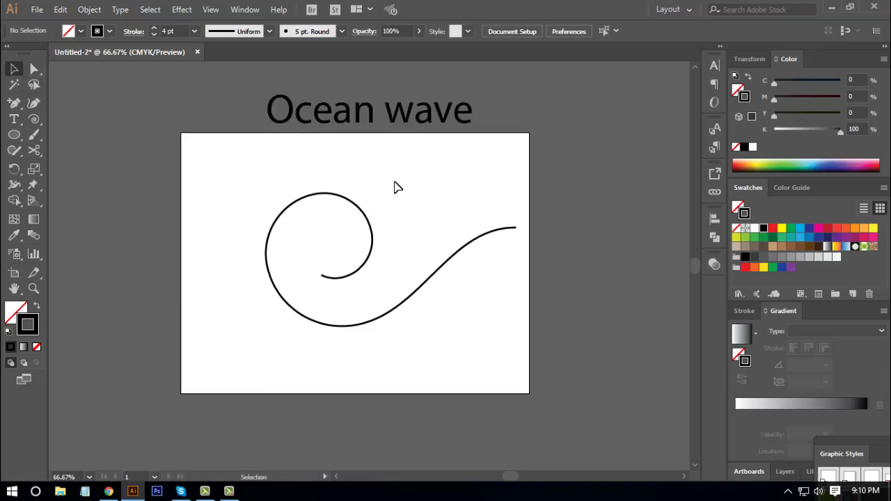
pyautogui.moveTo(394, 182); pyautogui.dragTo(326, 303)
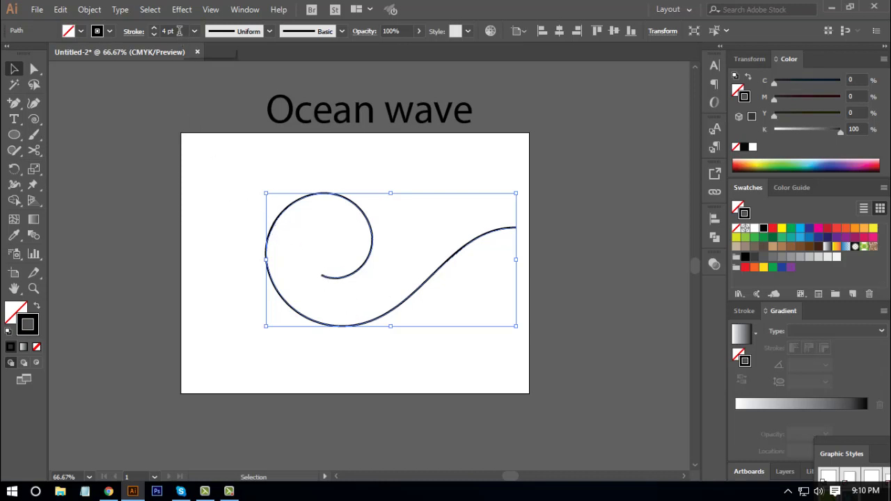
# - Increase the wave's stroke weight to 50 pt
pyautogui.press('Up')
pyautogui.press('Up')
pyautogui.press('Up')
pyautogui.press('Up')
pyautogui.press('Up')
pyautogui.press('Up')
pyautogui.press('Up')
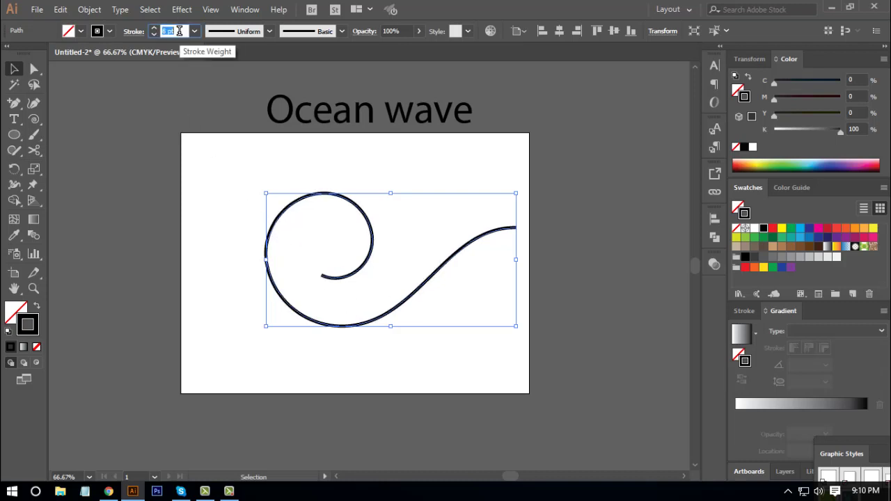
pyautogui.press('Up')
pyautogui.press('Up')
pyautogui.press('Up')
pyautogui.press('Up')
pyautogui.press('Up')
pyautogui.press('Up')
pyautogui.press('Up')
pyautogui.press('Up')
pyautogui.press('Up')
pyautogui.press('Up')
pyautogui.press('Up')
pyautogui.press('Up')
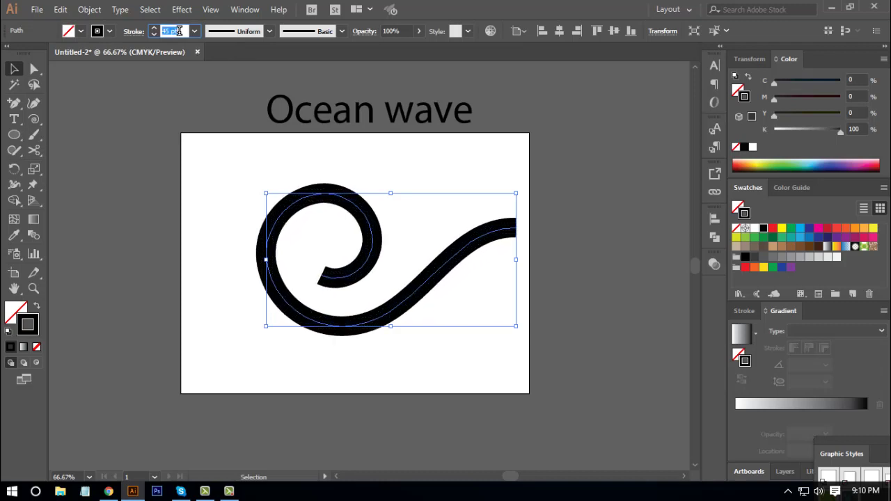
pyautogui.press('Up')
pyautogui.press('Up')
pyautogui.press('Up')
pyautogui.press('Up')
pyautogui.press('Up')
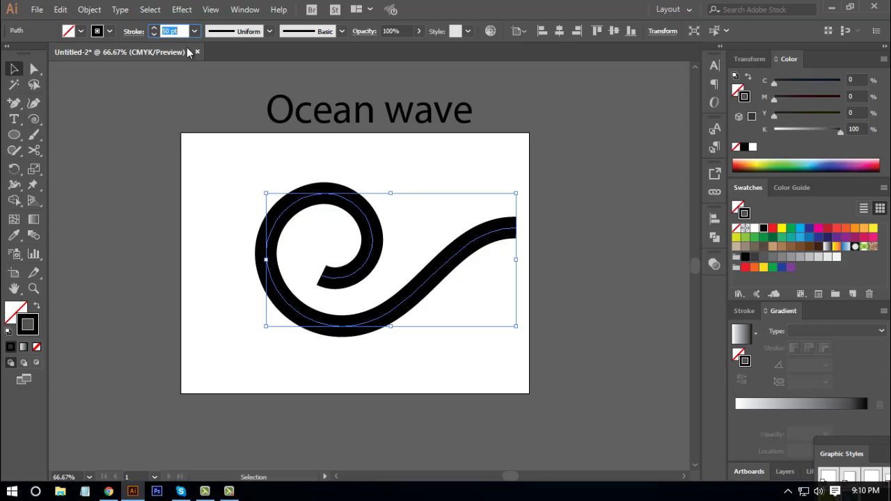
pyautogui.press('Down')
pyautogui.press('Up')
pyautogui.press('Up')
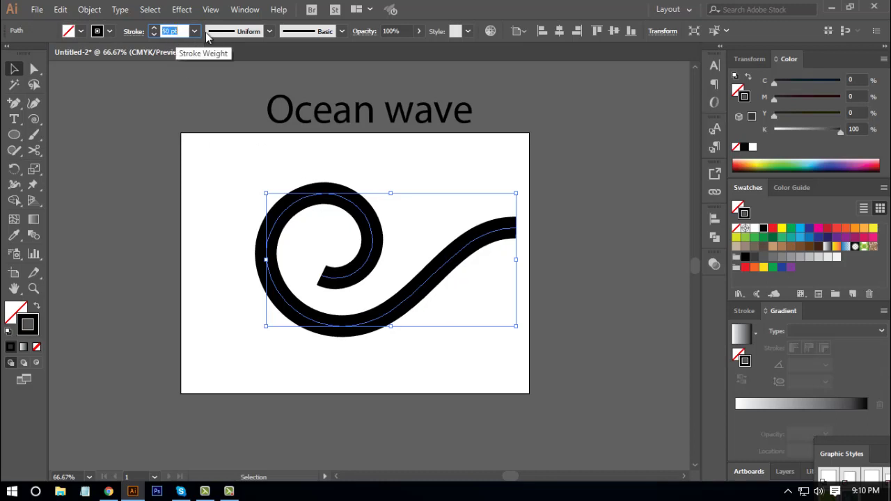
# - Apply the tapered Width Profile 1 and nudge the wave slightly right
pyautogui.click(244, 32)
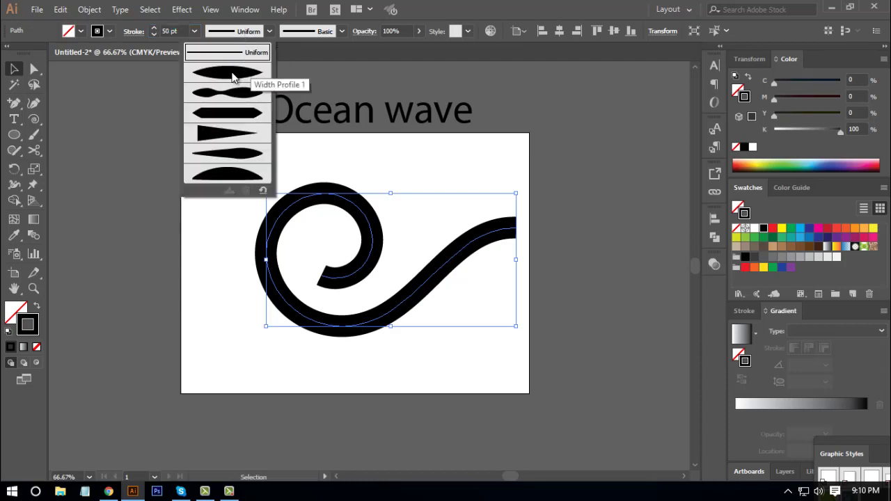
pyautogui.click(231, 76)
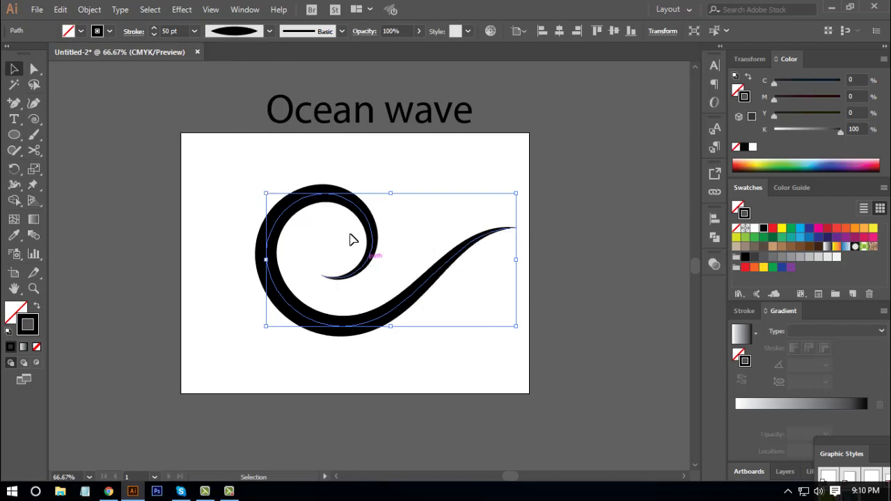
pyautogui.click(441, 356)
pyautogui.click(431, 277)
pyautogui.moveTo(396, 314); pyautogui.dragTo(407, 318)
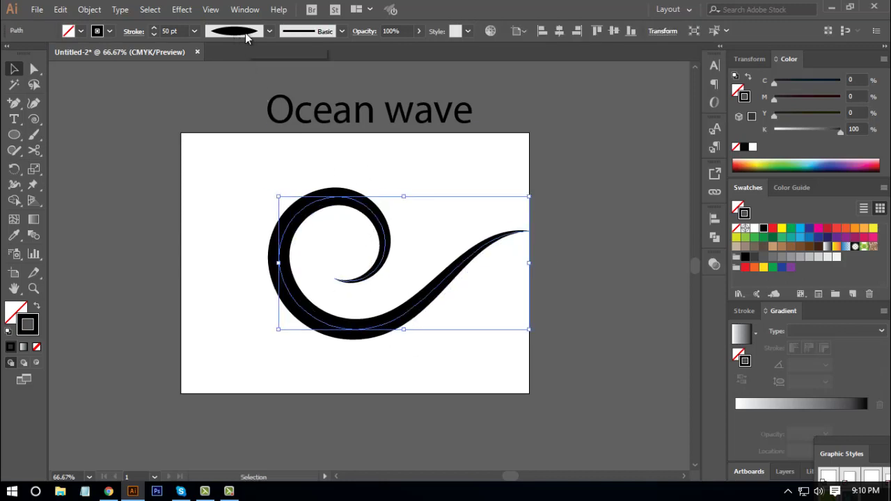
pyautogui.click(451, 355)
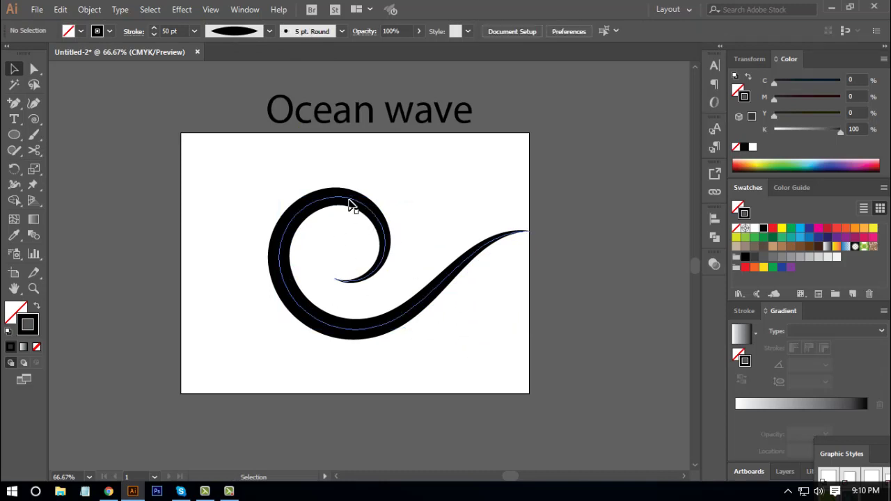
pyautogui.moveTo(451, 182); pyautogui.dragTo(357, 355)
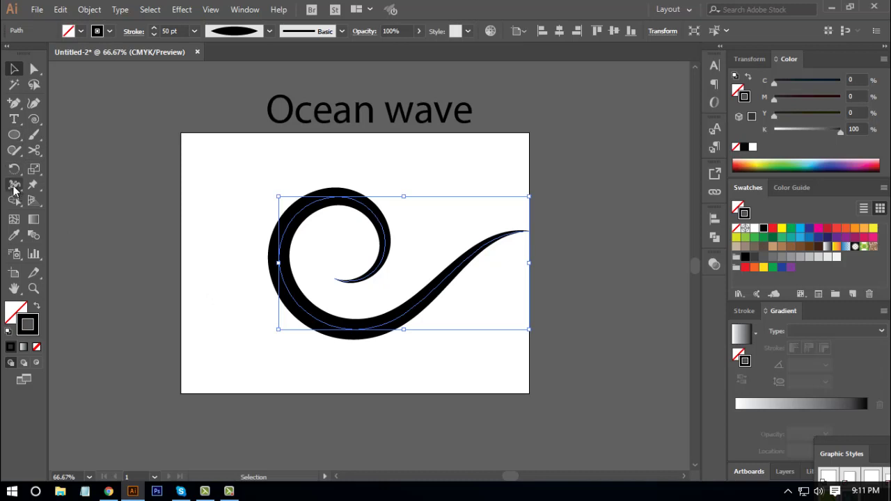
# - Adjust the stroke width at the top of the spiral's curl to 70.465 pt with the Width Tool
pyautogui.click(14, 186)
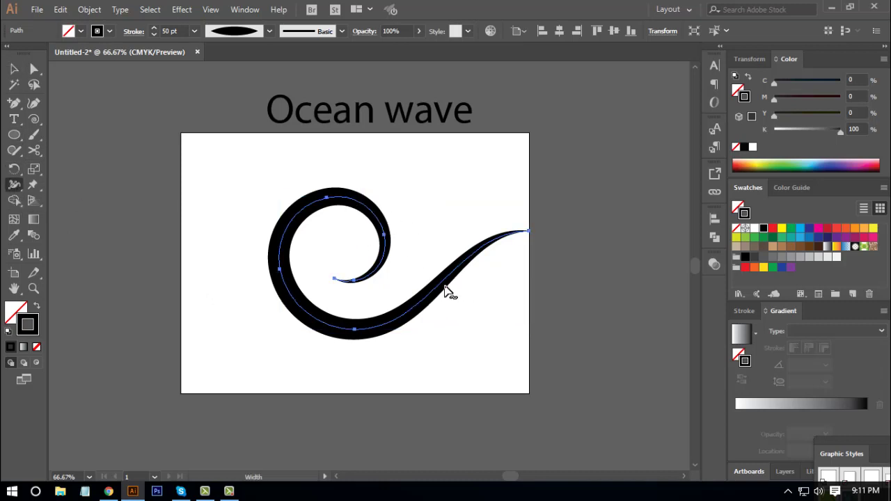
pyautogui.hotkey('ctrl', 'z')
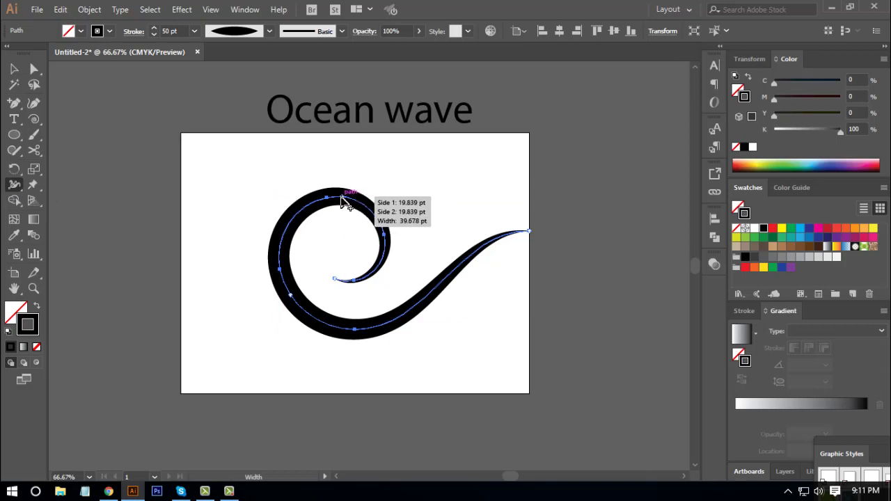
pyautogui.moveTo(343, 199); pyautogui.dragTo(343, 180)
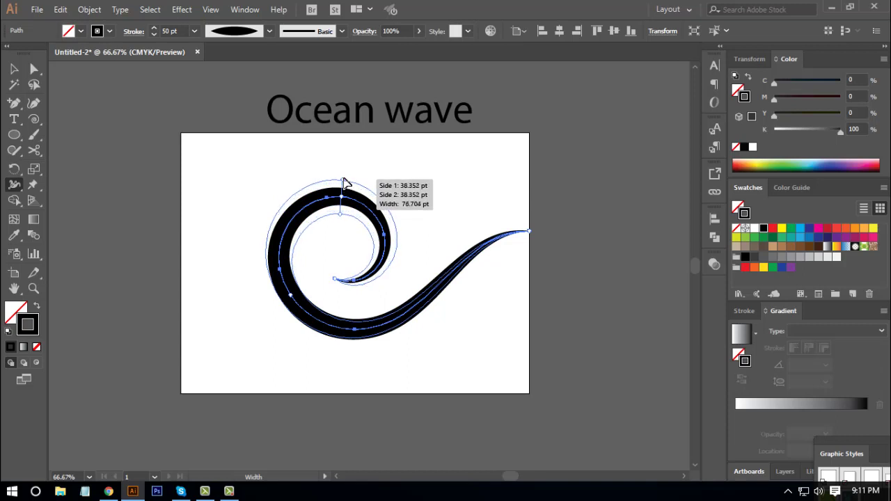
pyautogui.hotkey('ctrl', 'z')
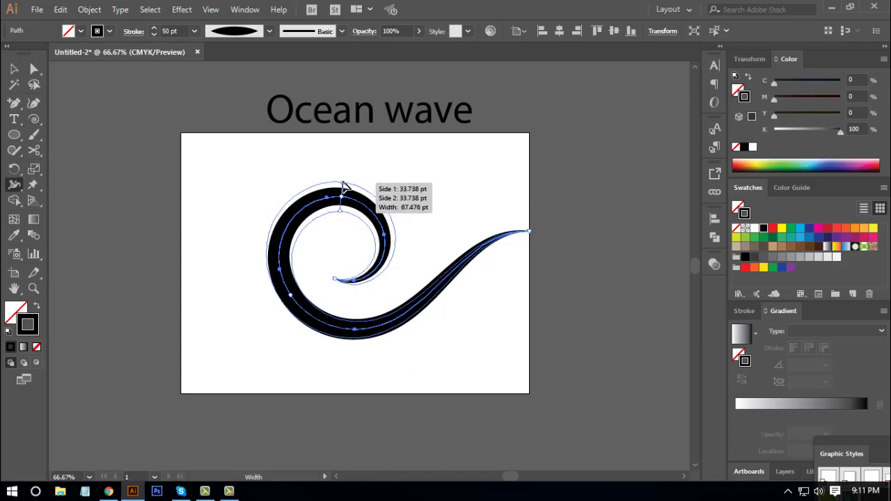
pyautogui.moveTo(343, 182); pyautogui.dragTo(342, 182)
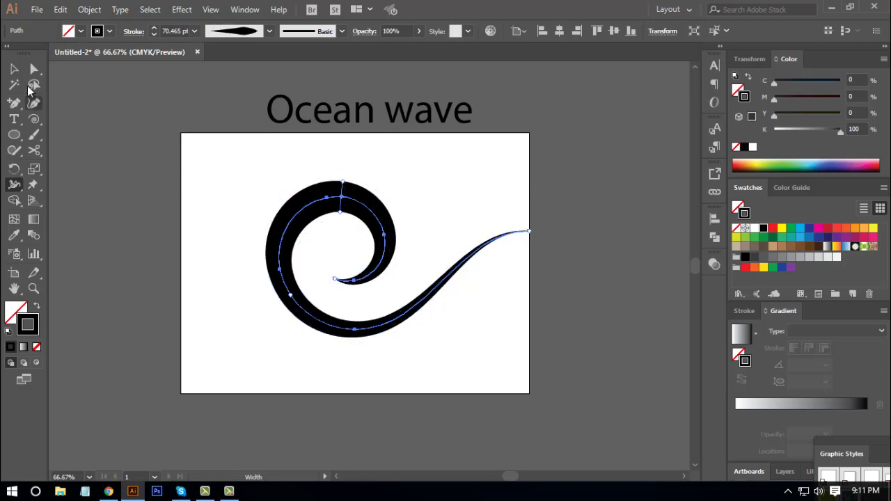
# - Move the wave slightly left and down, then display its anchor points
pyautogui.click(14, 68)
pyautogui.click(392, 380)
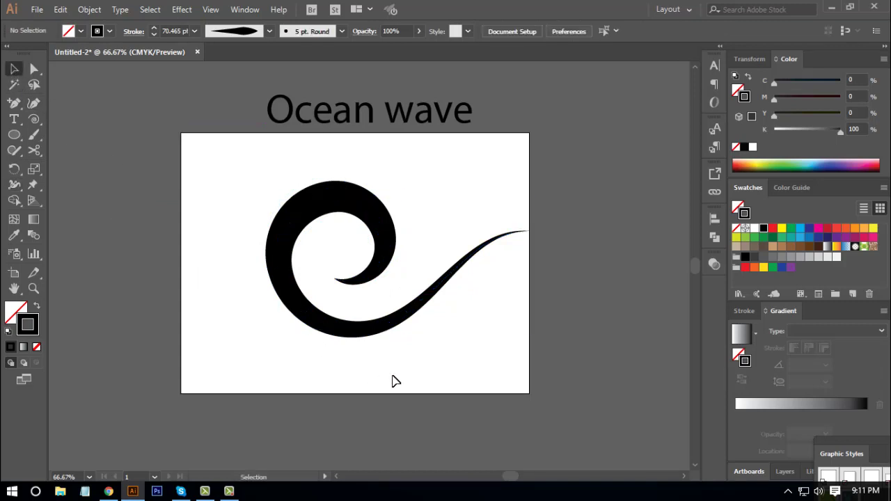
pyautogui.moveTo(402, 322)
pyautogui.mouseDown()
pyautogui.moveTo(407, 332)
pyautogui.moveTo(394, 327)
pyautogui.mouseUp()
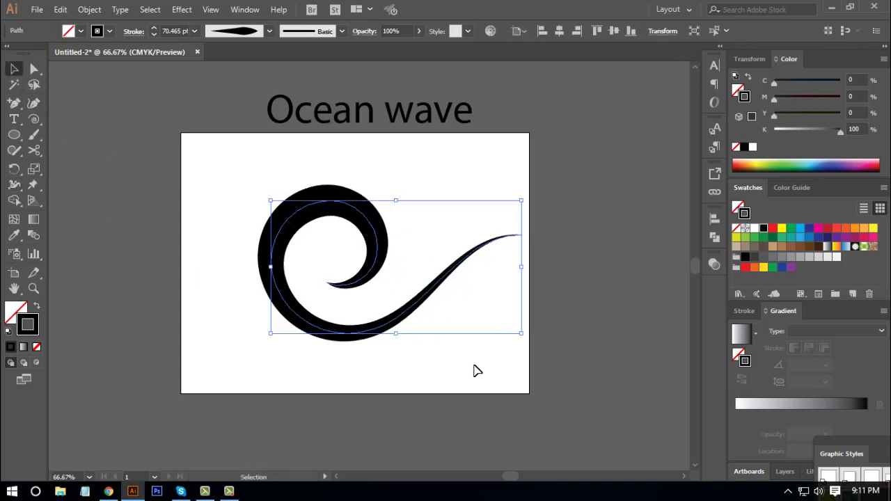
pyautogui.click(478, 368)
pyautogui.click(33, 69)
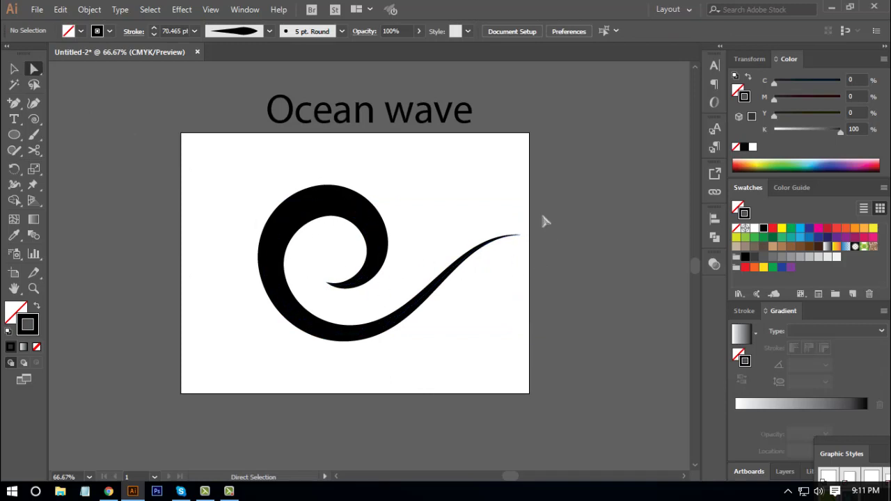
pyautogui.moveTo(543, 223); pyautogui.dragTo(511, 309)
pyautogui.click(510, 309)
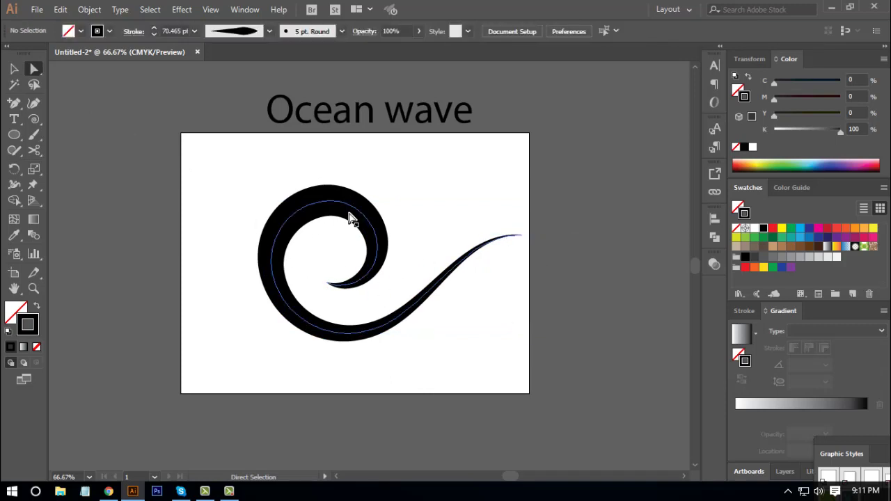
pyautogui.click(90, 9)
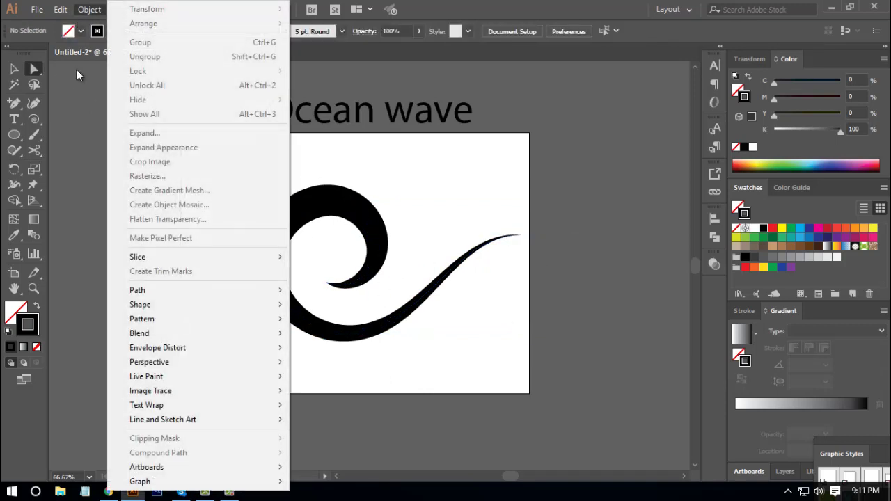
pyautogui.click(447, 184)
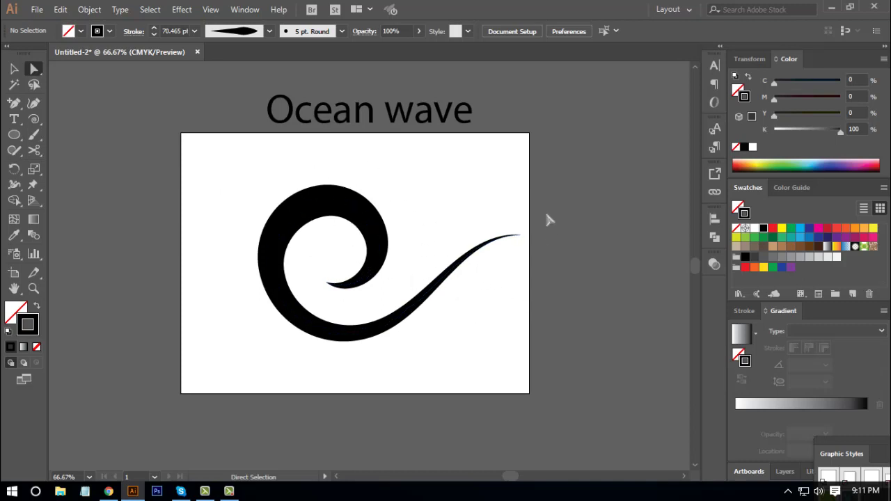
pyautogui.moveTo(550, 218); pyautogui.dragTo(521, 225)
pyautogui.click(535, 299)
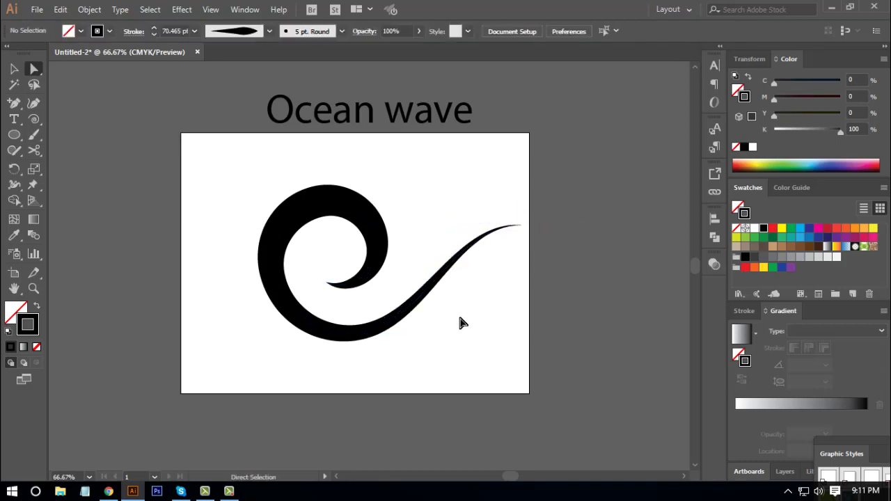
# - Widen the wave's tail stroke around its midpoint with the Width Tool
pyautogui.click(14, 184)
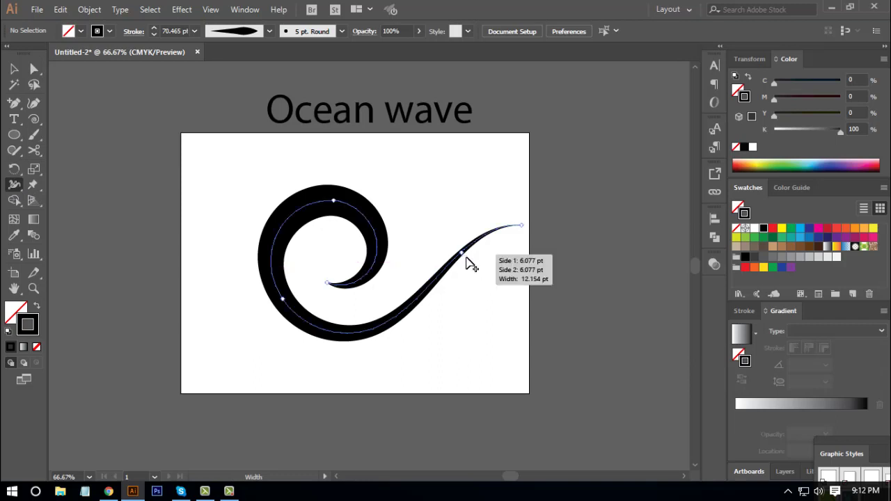
pyautogui.moveTo(467, 263); pyautogui.dragTo(463, 253)
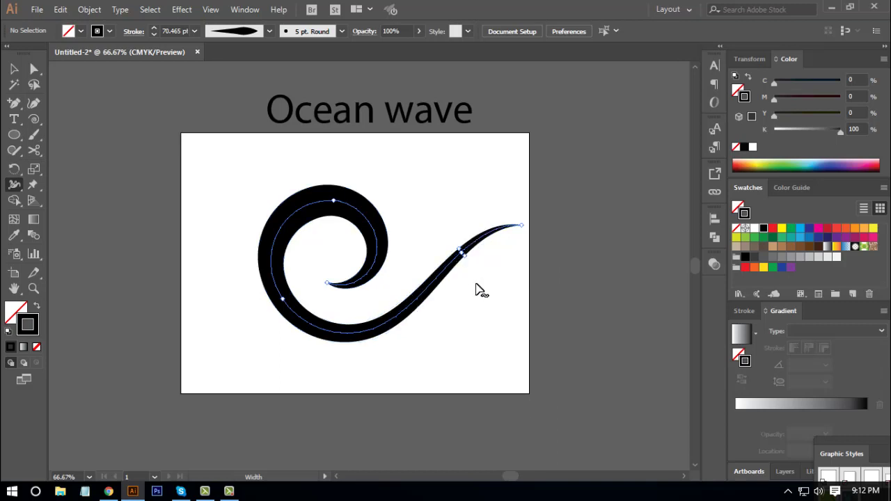
pyautogui.click(14, 68)
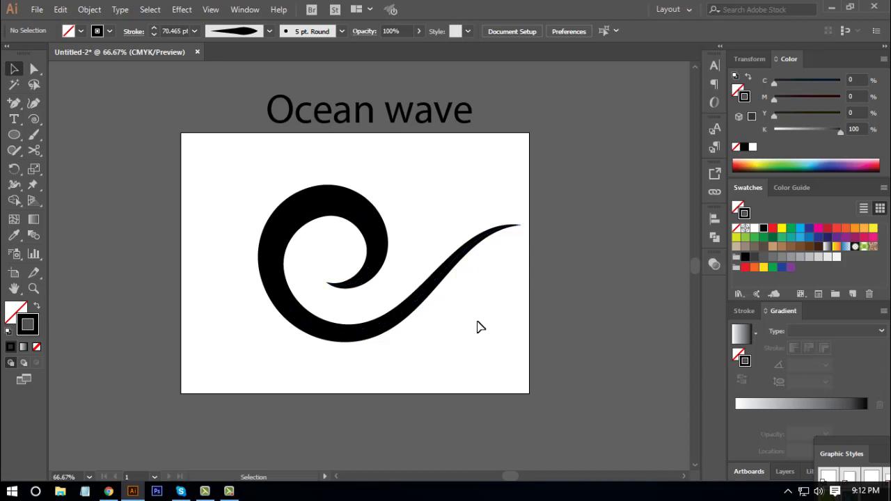
pyautogui.moveTo(376, 233)
pyautogui.mouseDown()
pyautogui.moveTo(386, 241)
pyautogui.moveTo(376, 233)
pyautogui.mouseUp()
pyautogui.click(464, 360)
# - Select the wave artwork and expand its tapered stroke with Object > Expand Appearance
pyautogui.click(438, 119)
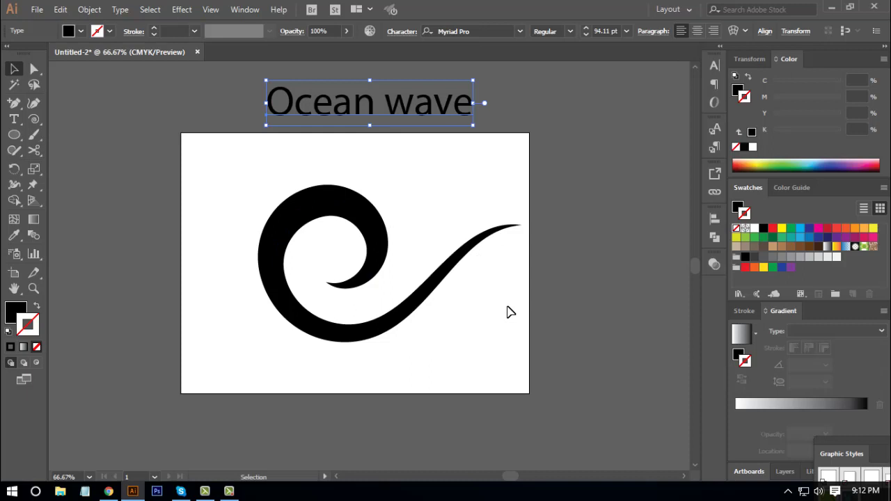
pyautogui.click(449, 243)
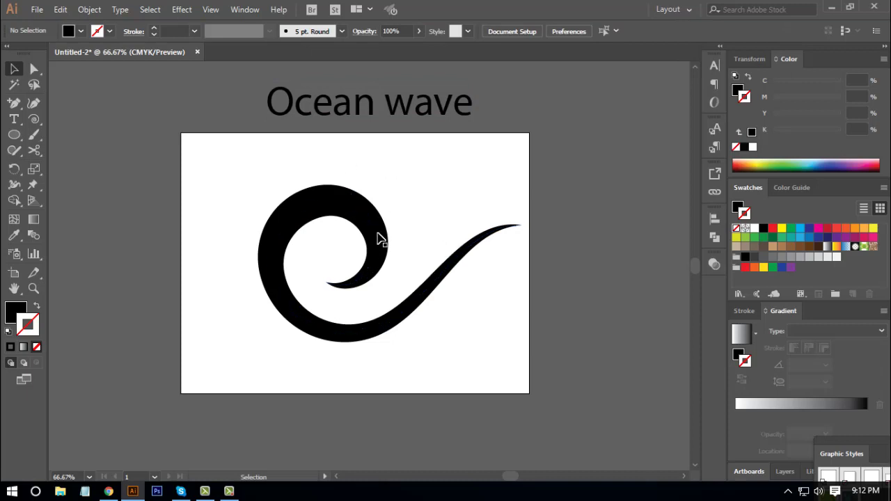
pyautogui.moveTo(448, 166); pyautogui.dragTo(267, 225)
pyautogui.click(89, 9)
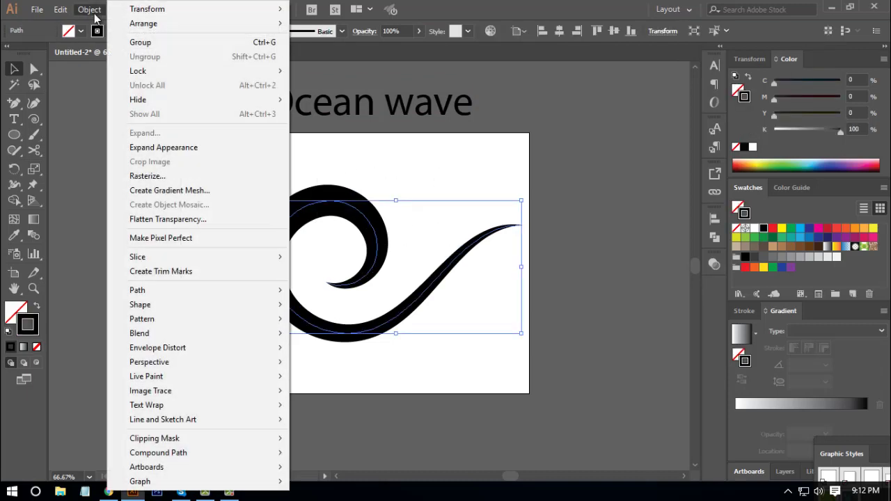
pyautogui.click(171, 148)
# - Check the expanded wave shape and zoom the view to 100%
pyautogui.click(383, 360)
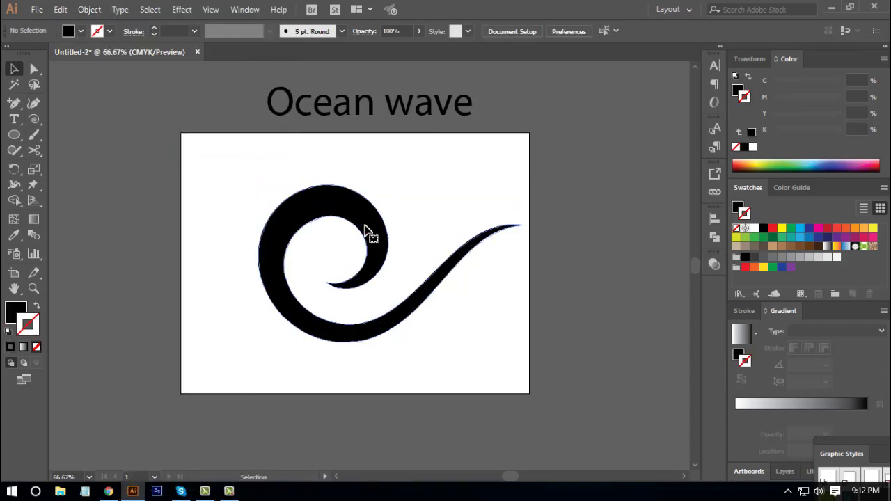
pyautogui.click(368, 232)
pyautogui.click(450, 372)
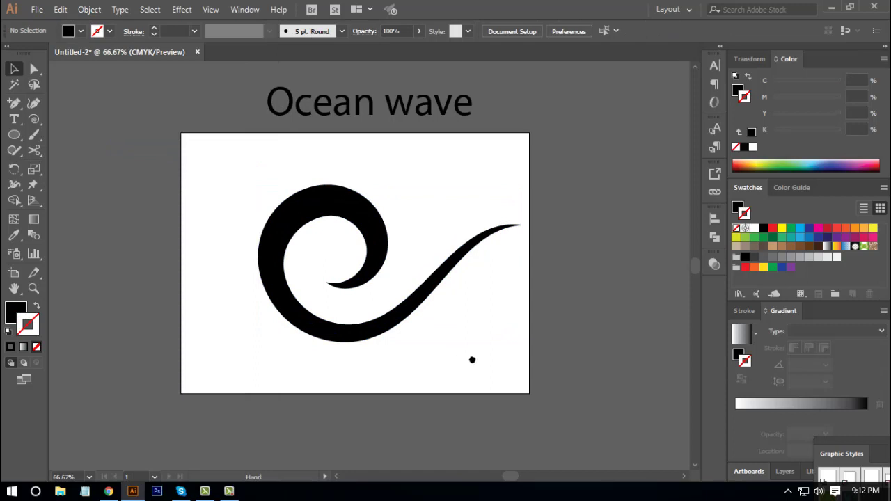
pyautogui.moveTo(471, 360); pyautogui.dragTo(487, 365)
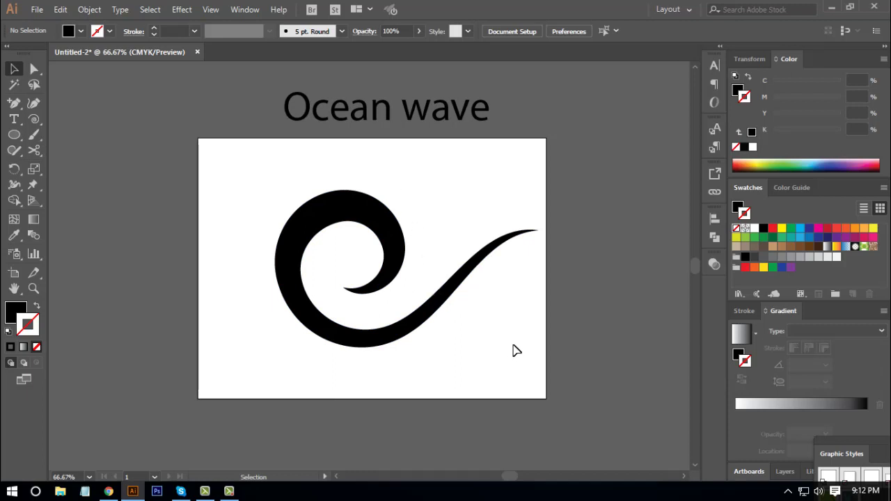
pyautogui.hotkey('ctrl', '+')
# - Draw a circle over the spiral's centre with the Ellipse Tool
pyautogui.hscroll(2, 501, 292)
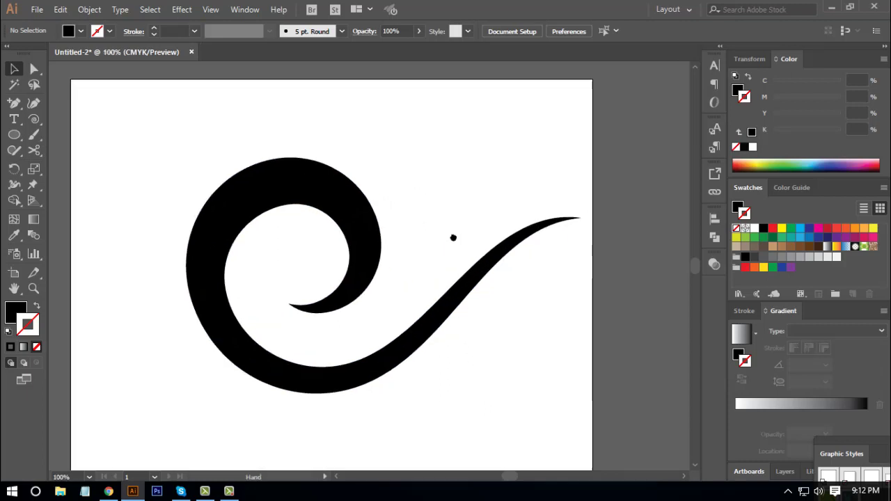
pyautogui.click(17, 138)
pyautogui.moveTo(340, 217); pyautogui.dragTo(386, 290)
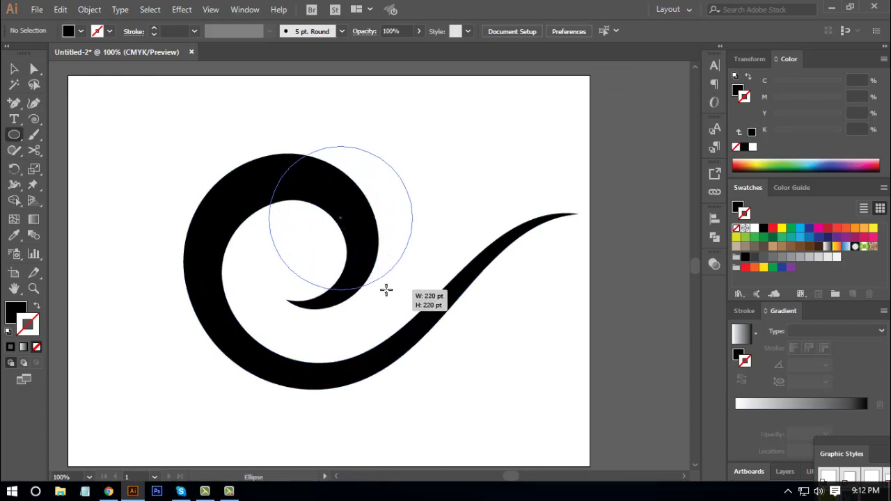
pyautogui.moveTo(381, 290); pyautogui.dragTo(382, 296)
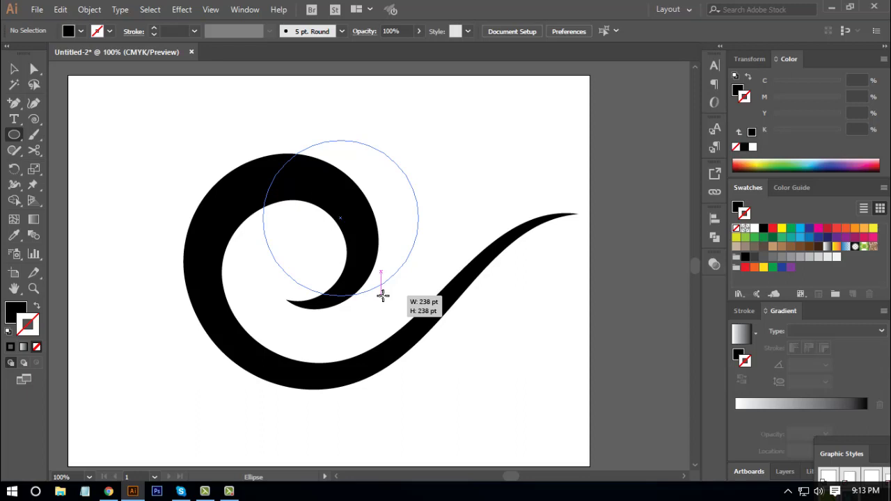
pyautogui.moveTo(382, 295); pyautogui.dragTo(358, 311)
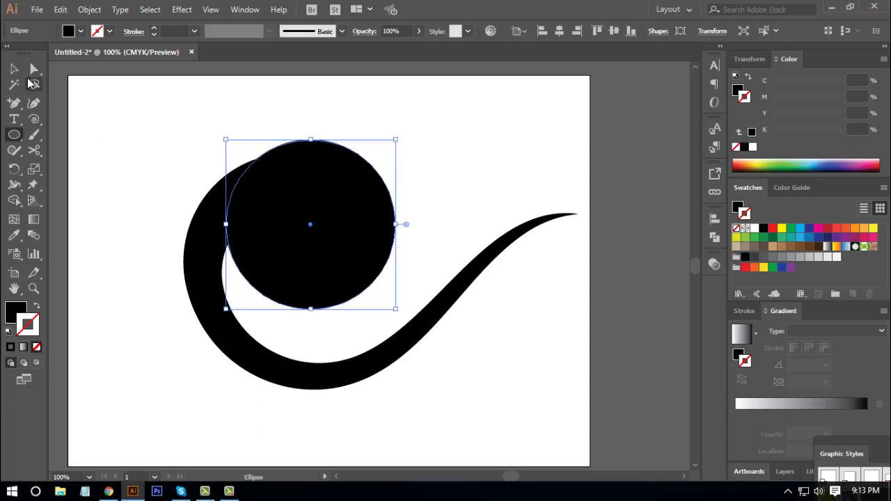
# - Fill the circle with cyan and send it to the back behind the swirl
pyautogui.click(15, 69)
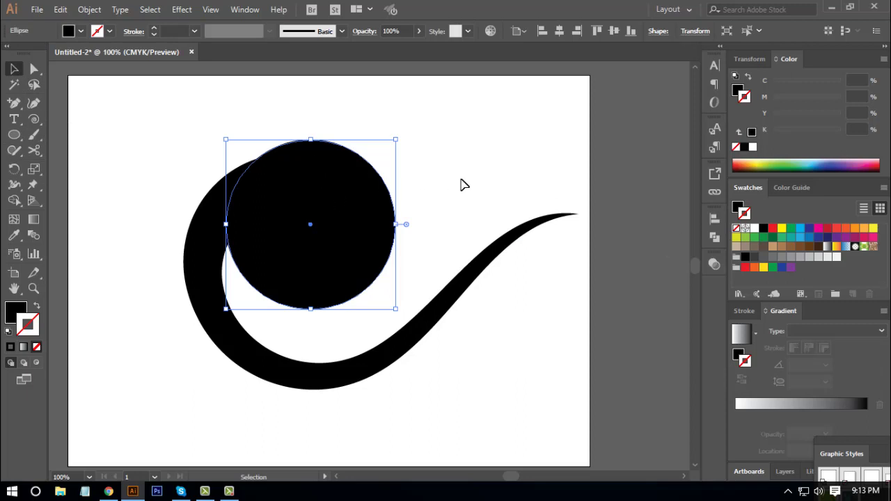
pyautogui.click(737, 209)
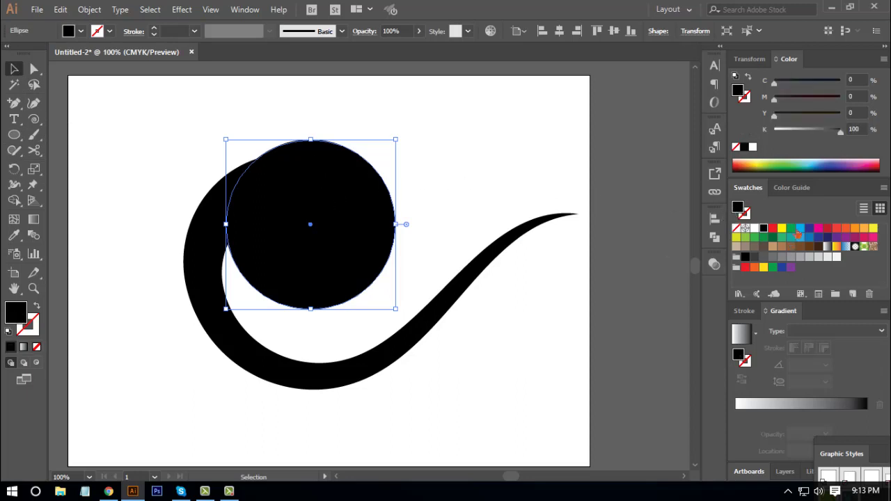
pyautogui.click(799, 229)
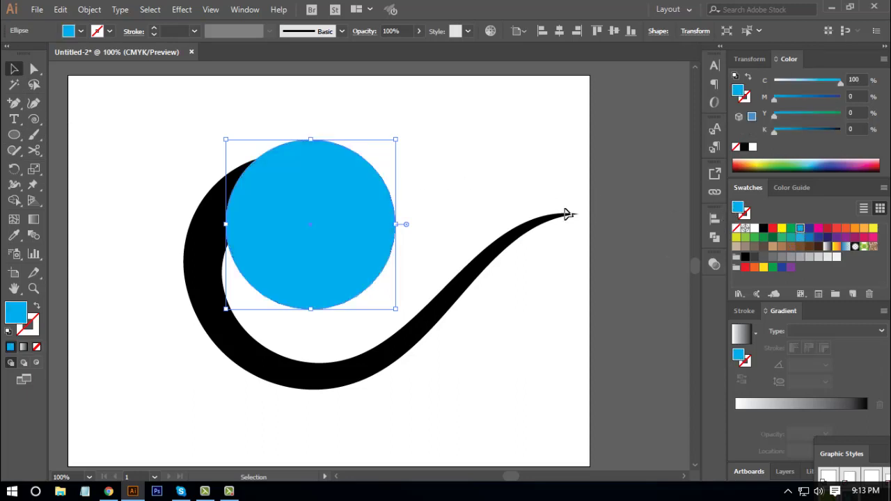
pyautogui.rightClick(300, 174)
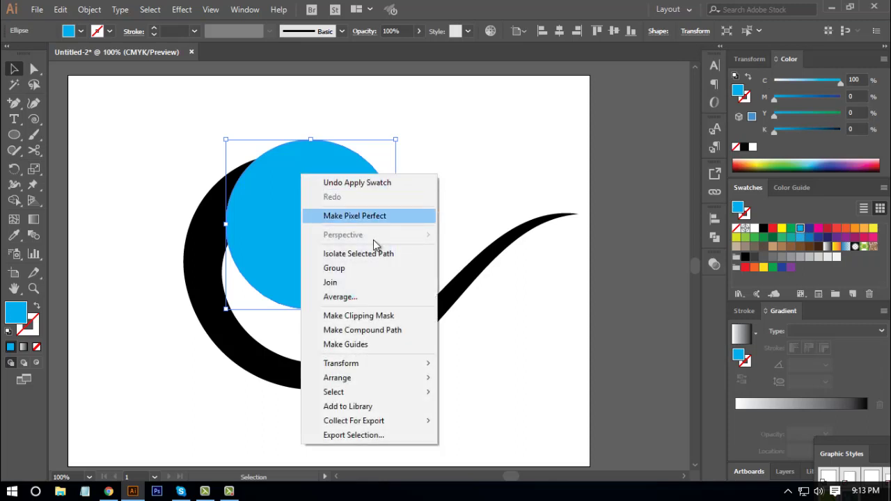
pyautogui.moveTo(425, 378)
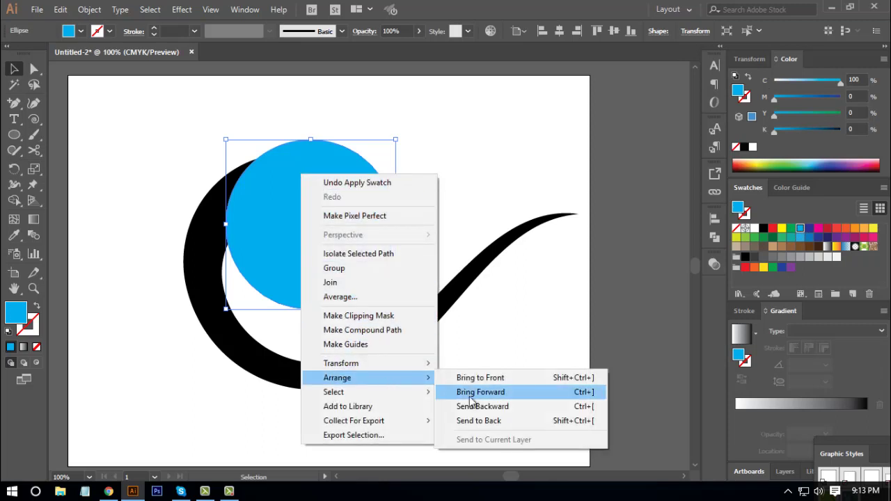
pyautogui.click(478, 421)
pyautogui.click(508, 368)
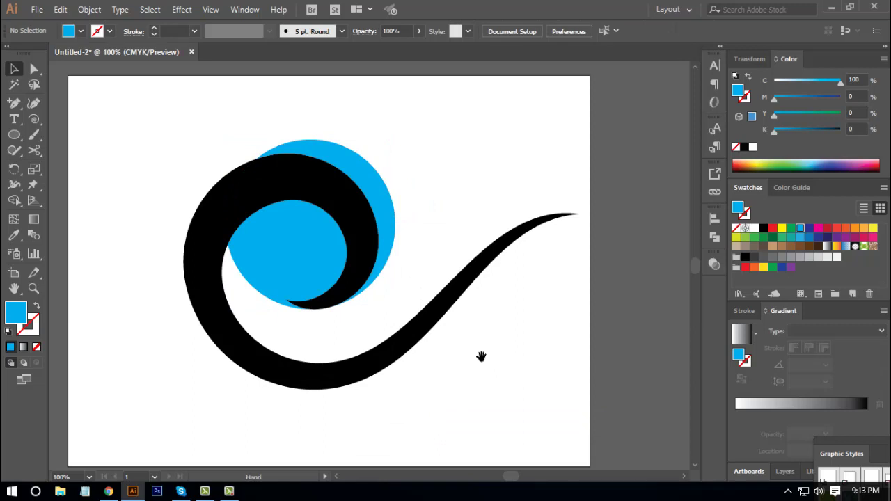
pyautogui.moveTo(477, 358); pyautogui.dragTo(492, 357)
pyautogui.click(419, 331)
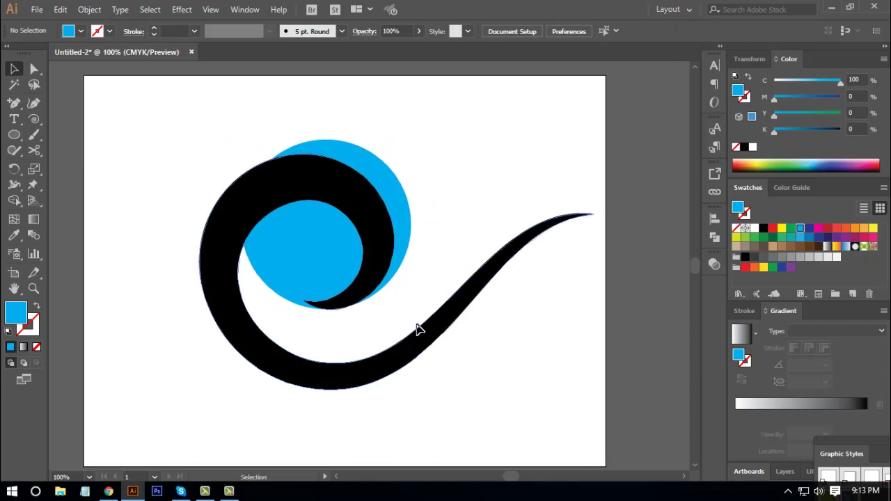
# - Offset the black swirl by 10 pt and fill the new outline white
pyautogui.click(352, 203)
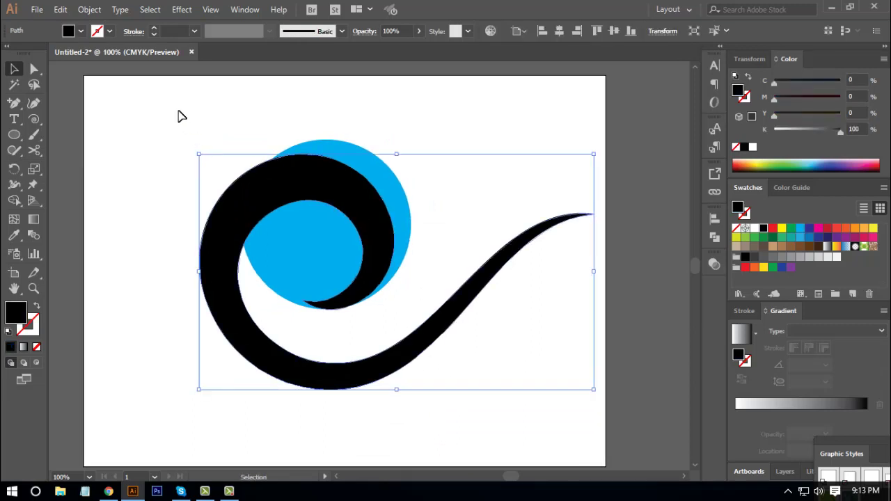
pyautogui.click(93, 10)
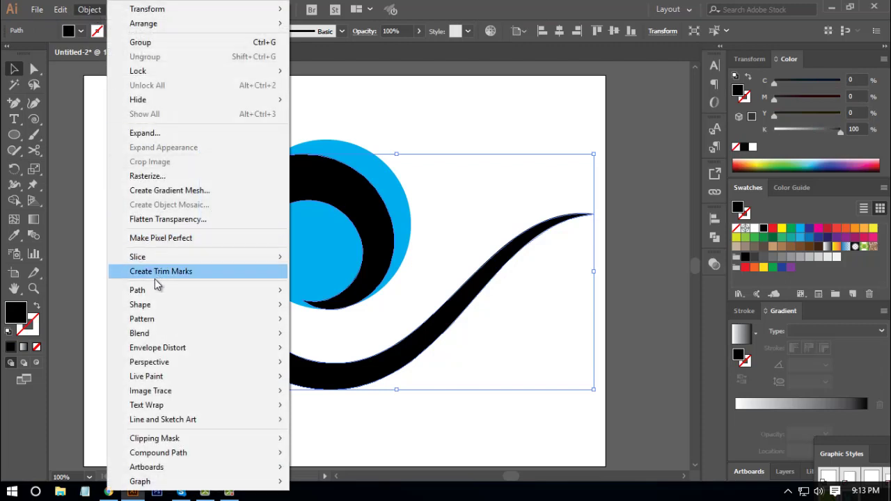
pyautogui.moveTo(165, 291)
pyautogui.click(334, 338)
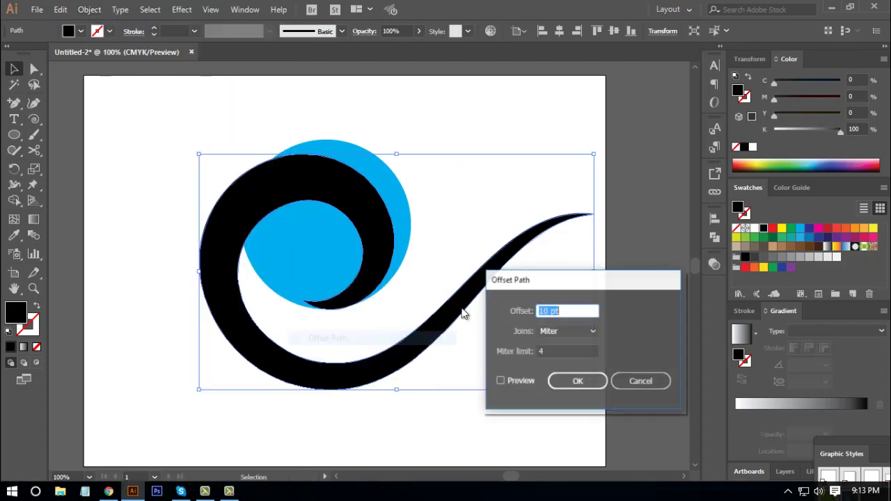
pyautogui.moveTo(540, 283); pyautogui.dragTo(702, 151)
pyautogui.click(624, 245)
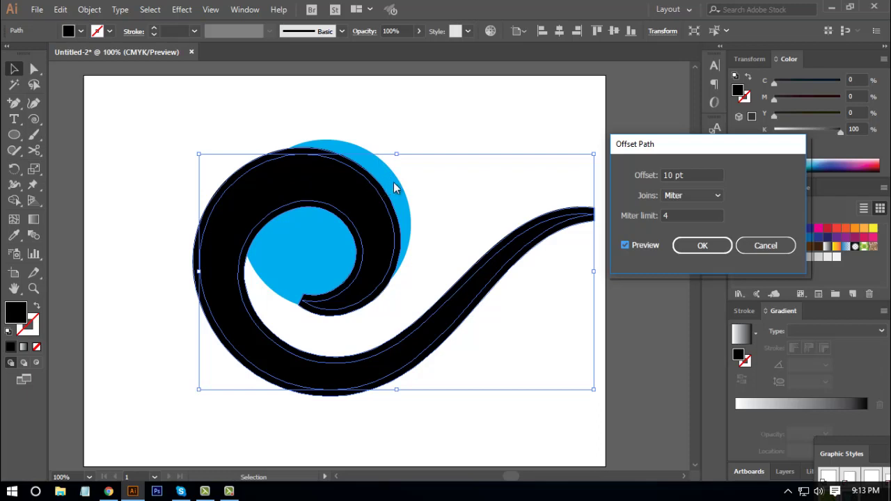
pyautogui.scroll(5, 687, 175)
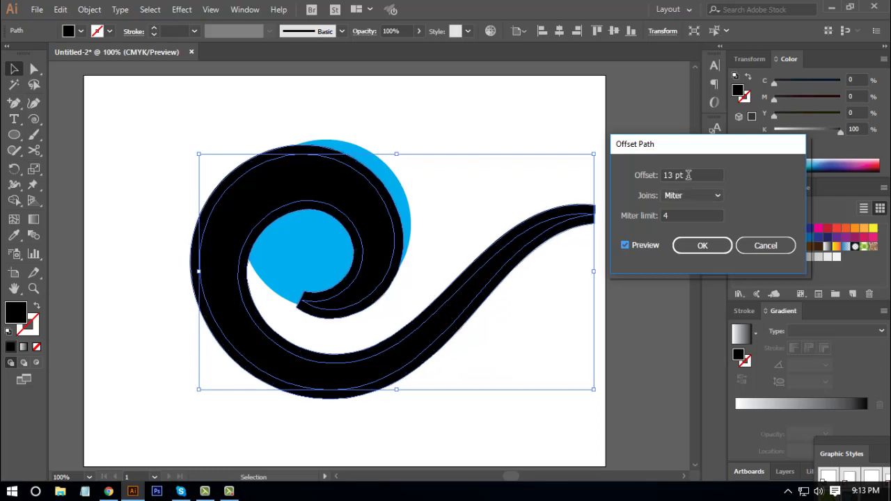
pyautogui.scroll(-3, 688, 175)
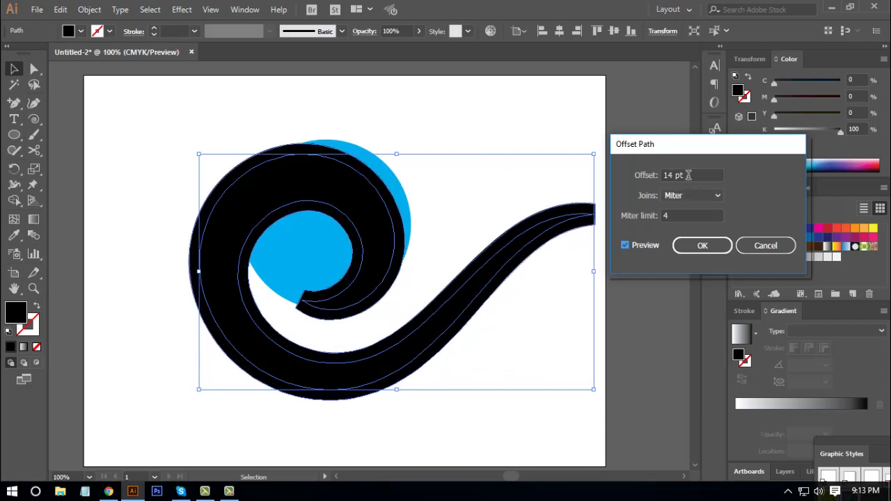
pyautogui.scroll(-2, 688, 175)
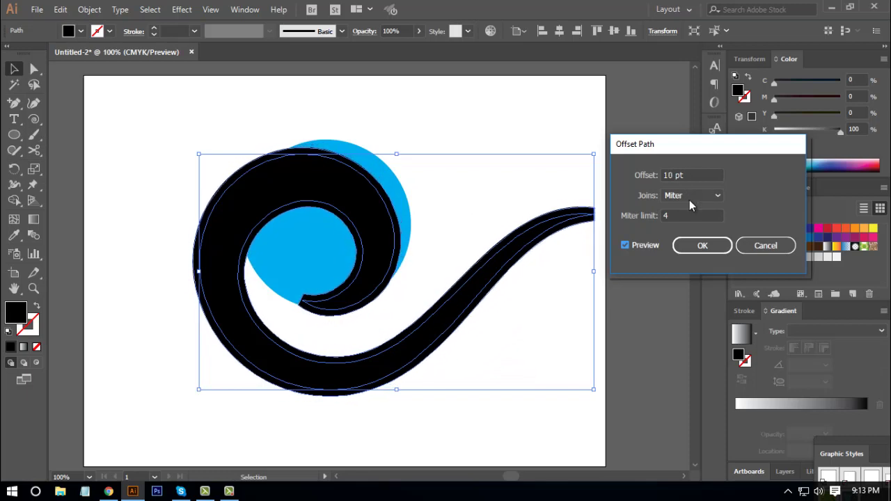
pyautogui.click(692, 246)
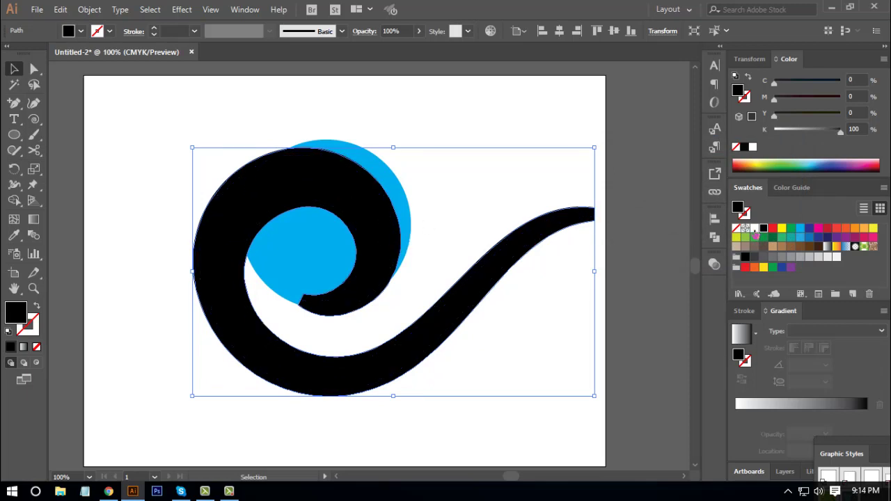
pyautogui.click(755, 228)
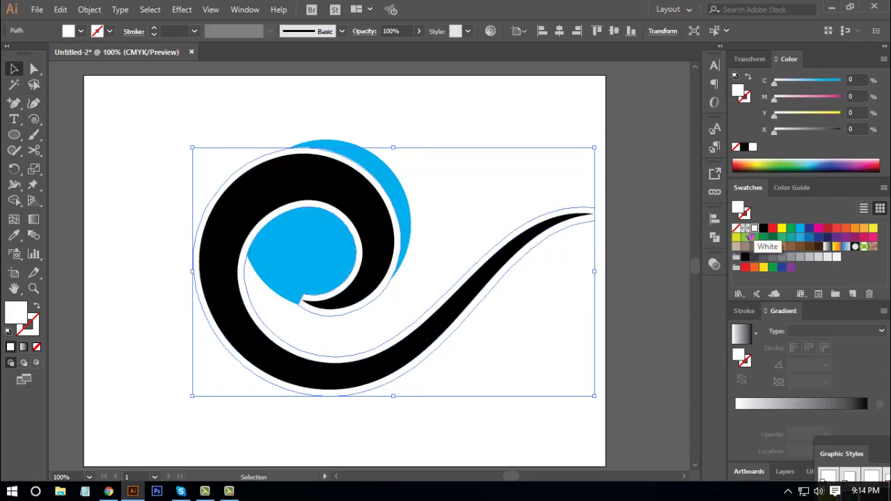
pyautogui.click(543, 327)
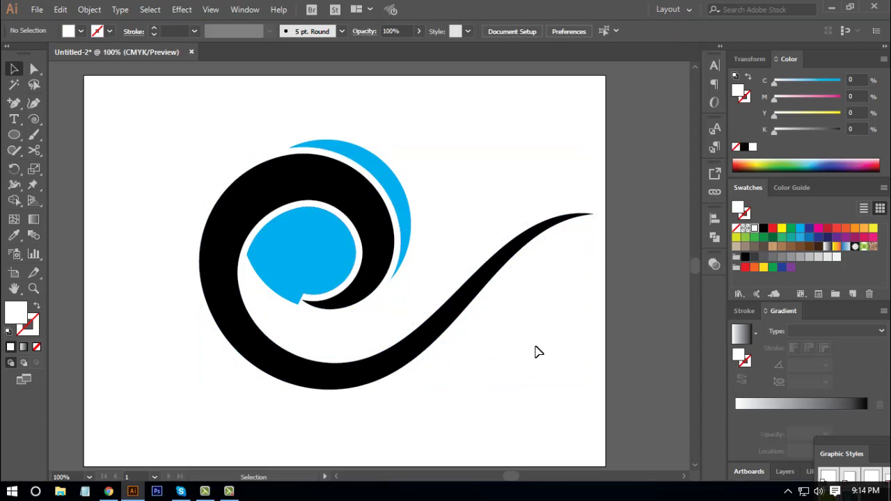
# - Nudge the cyan circle down and stretch its right and top edges slightly
pyautogui.hotkey('ctrl', '-')
pyautogui.hotkey('ctrl', '-')
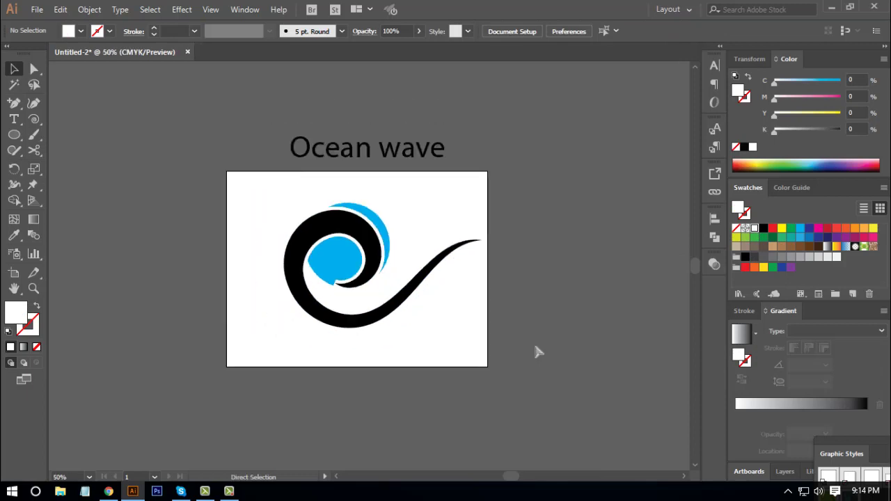
pyautogui.hotkey('ctrl', '+')
pyautogui.hotkey('ctrl', '+')
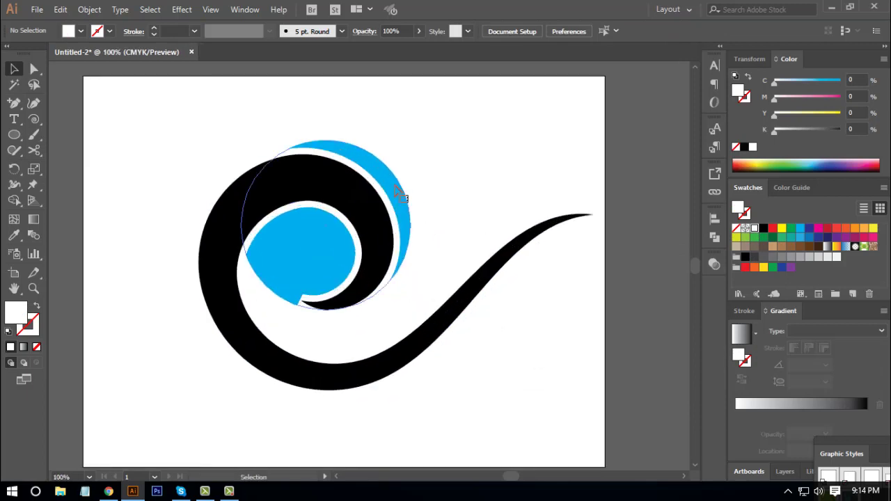
pyautogui.click(397, 193)
pyautogui.press('Down')
pyautogui.press('Down')
pyautogui.press('Down')
pyautogui.press('Down')
pyautogui.press('Down')
pyautogui.press('Down')
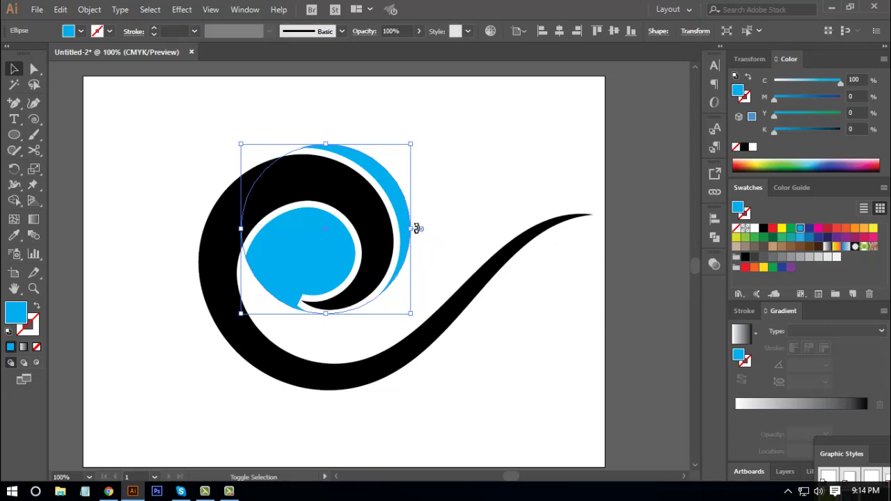
pyautogui.moveTo(416, 230); pyautogui.dragTo(419, 228)
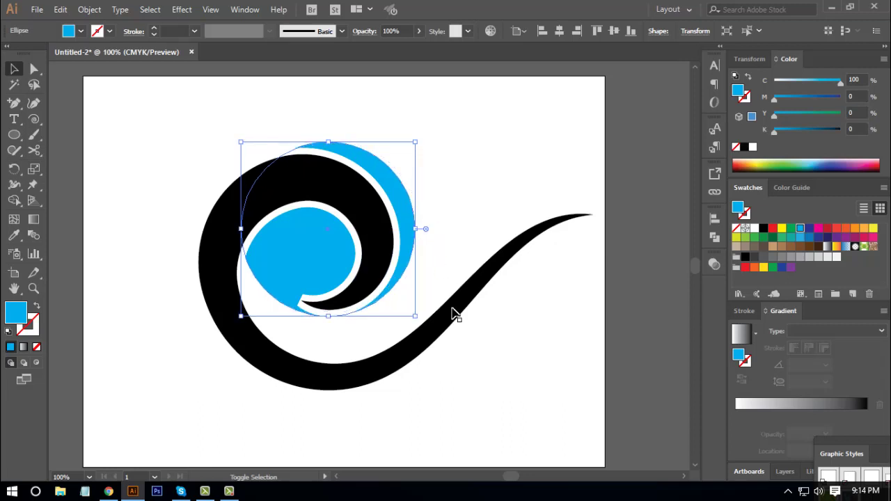
pyautogui.click(466, 377)
pyautogui.click(304, 254)
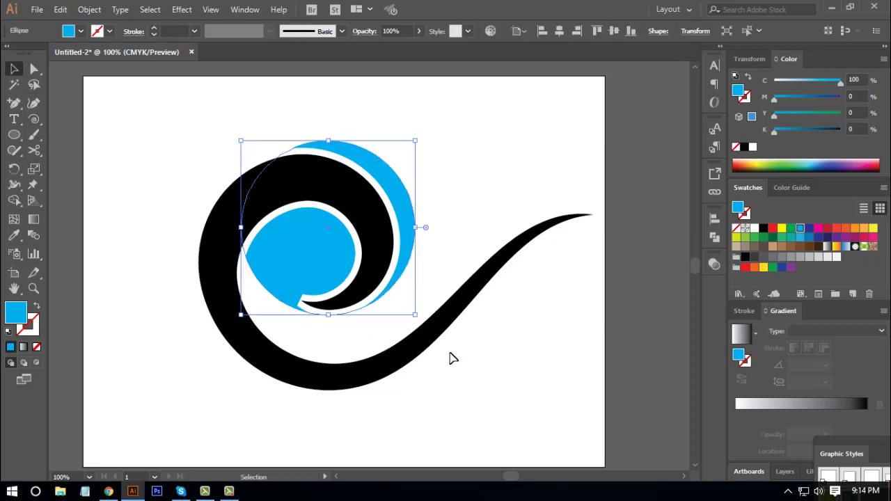
pyautogui.moveTo(328, 141); pyautogui.dragTo(328, 145)
pyautogui.click(507, 370)
# - Widen the cyan circle a bit more, nudge it up, and scale it to 269.75 pt across
pyautogui.click(414, 230)
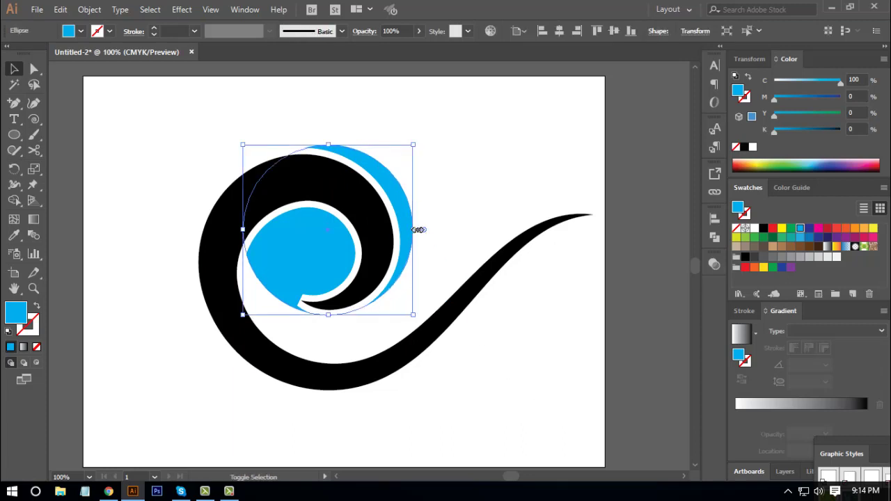
pyautogui.moveTo(417, 229); pyautogui.dragTo(419, 230)
pyautogui.click(533, 377)
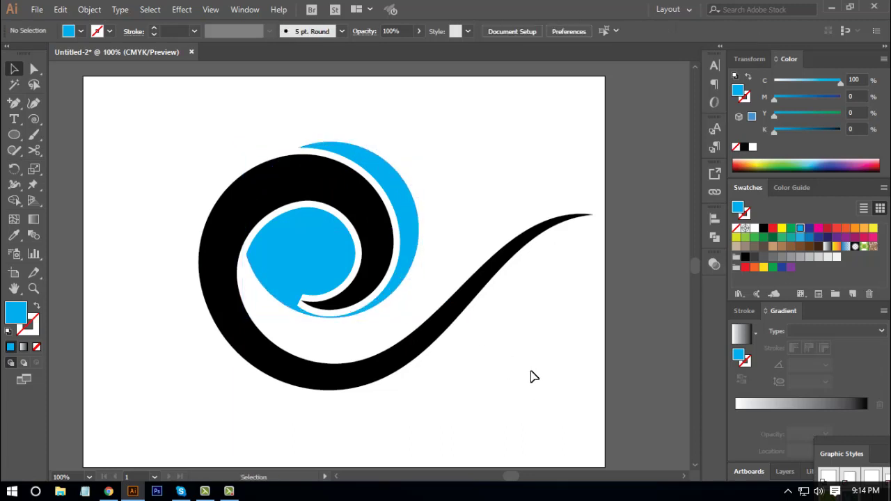
pyautogui.click(315, 264)
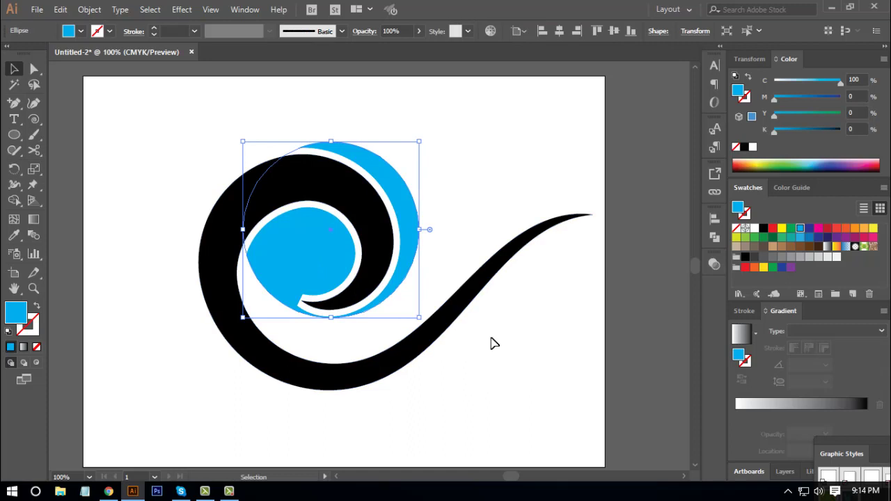
pyautogui.press('Up')
pyautogui.press('Up')
pyautogui.press('Up')
pyautogui.press('Up')
pyautogui.press('Up')
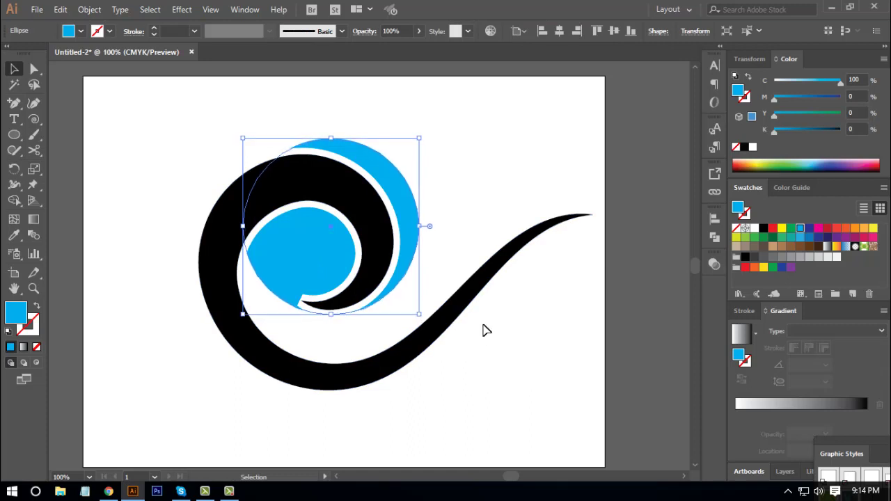
pyautogui.moveTo(330, 138); pyautogui.dragTo(333, 143)
pyautogui.click(515, 344)
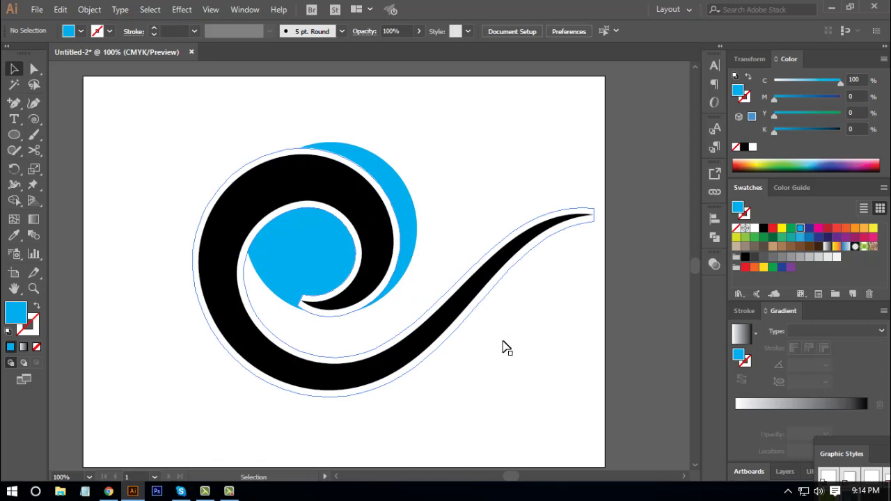
# - Fill the swirl's white offset outline with dark blue, then select all the wave artwork
pyautogui.click(515, 291)
pyautogui.click(489, 252)
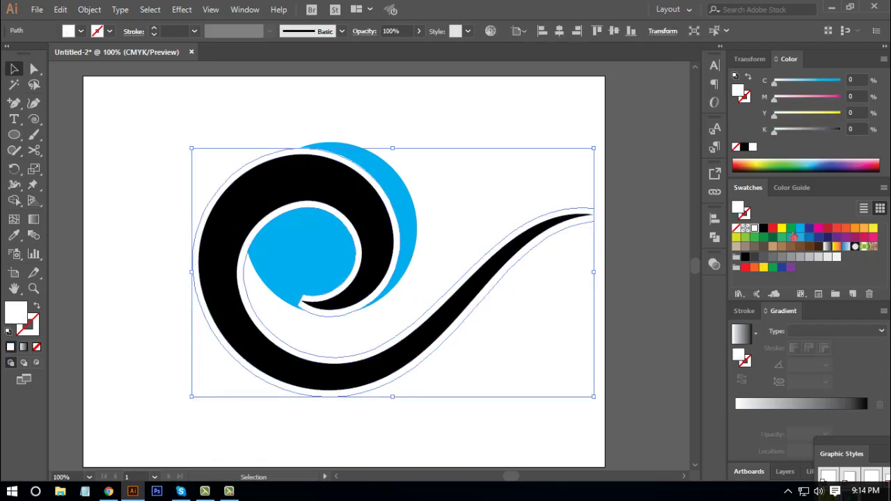
pyautogui.click(810, 230)
pyautogui.click(630, 294)
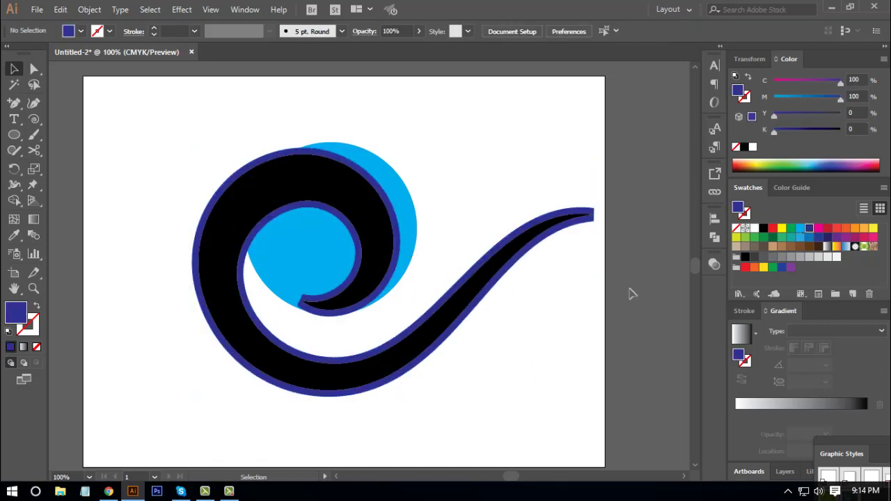
pyautogui.click(576, 235)
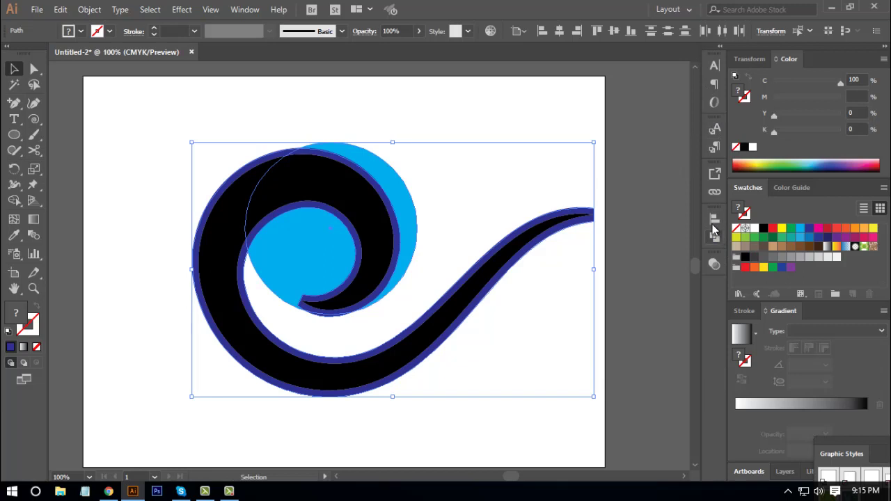
# - Subtract the dark blue outline from the cyan shapes with Pathfinder Minus Front
pyautogui.click(247, 12)
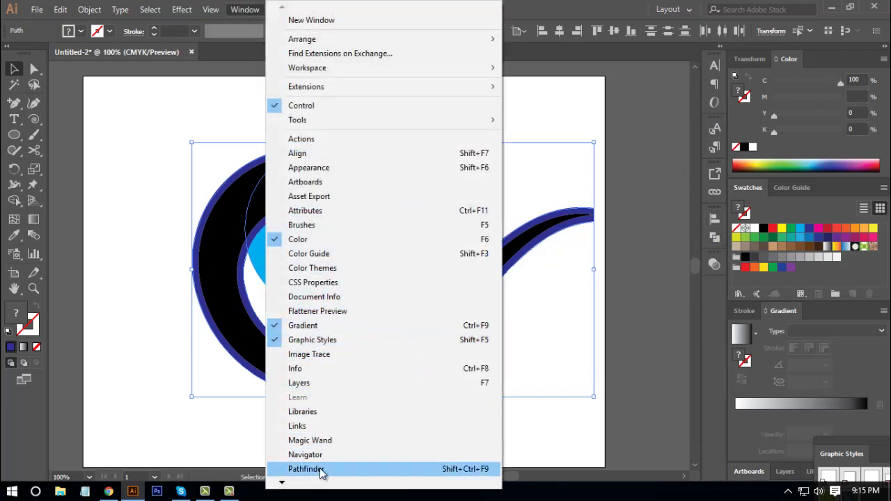
pyautogui.click(350, 471)
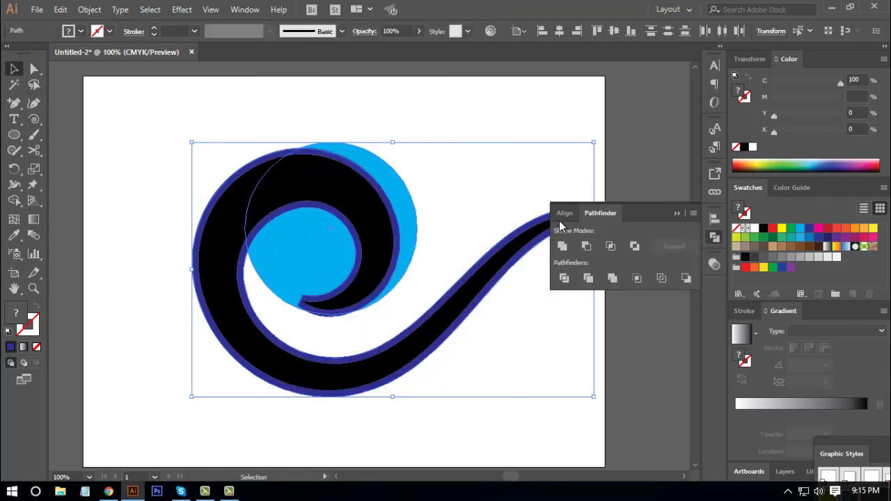
pyautogui.click(586, 248)
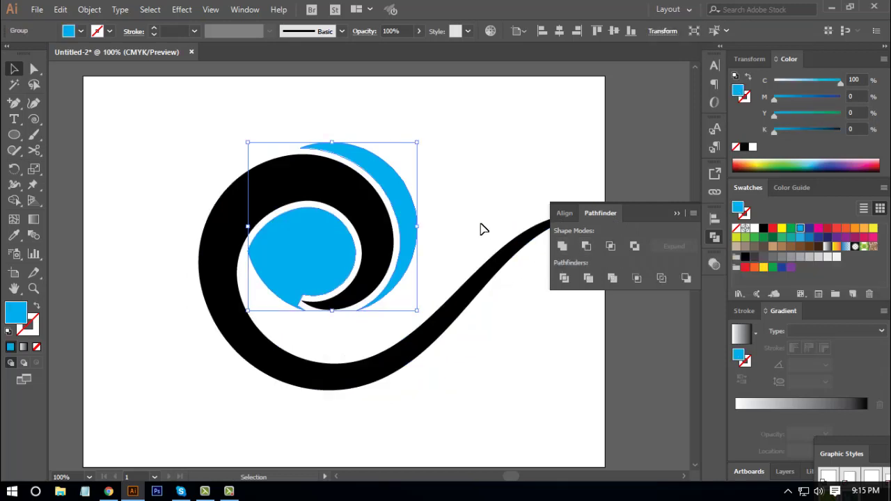
pyautogui.click(440, 209)
pyautogui.click(407, 184)
# - Ungroup the trimmed shapes and delete the inner cyan circle, leaving the crescent
pyautogui.rightClick(429, 162)
pyautogui.click(461, 262)
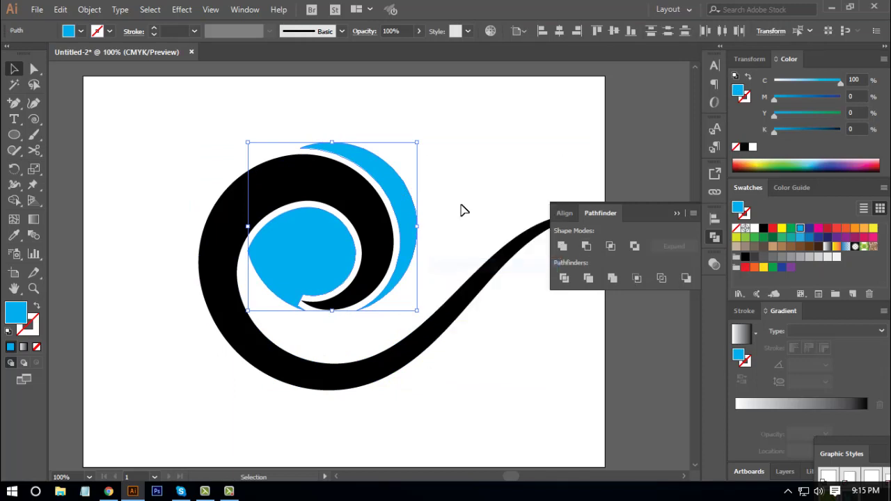
pyautogui.click(465, 211)
pyautogui.click(348, 252)
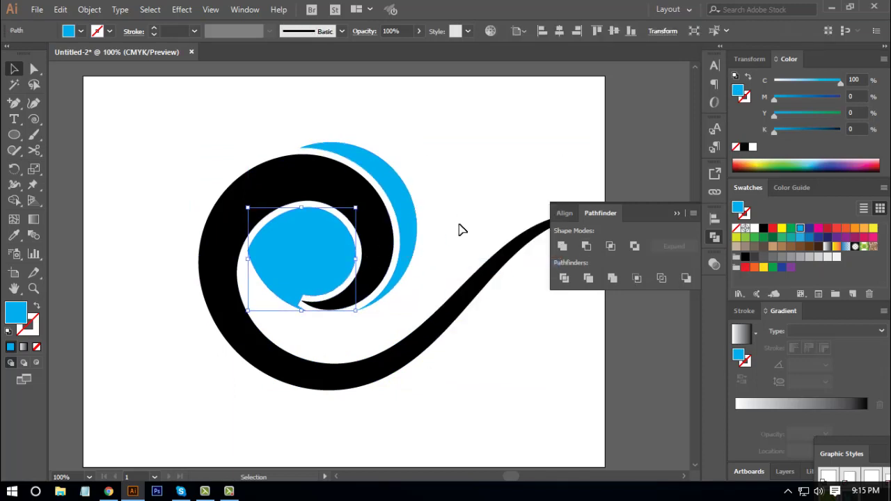
pyautogui.press('Delete')
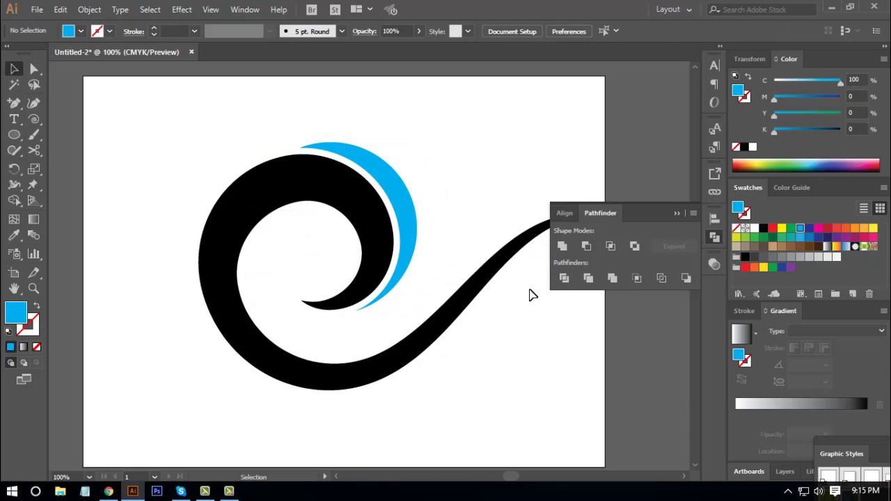
pyautogui.click(714, 238)
# - Duplicate the cyan crescent slightly right, make the copy black, and send it to the back
pyautogui.click(388, 181)
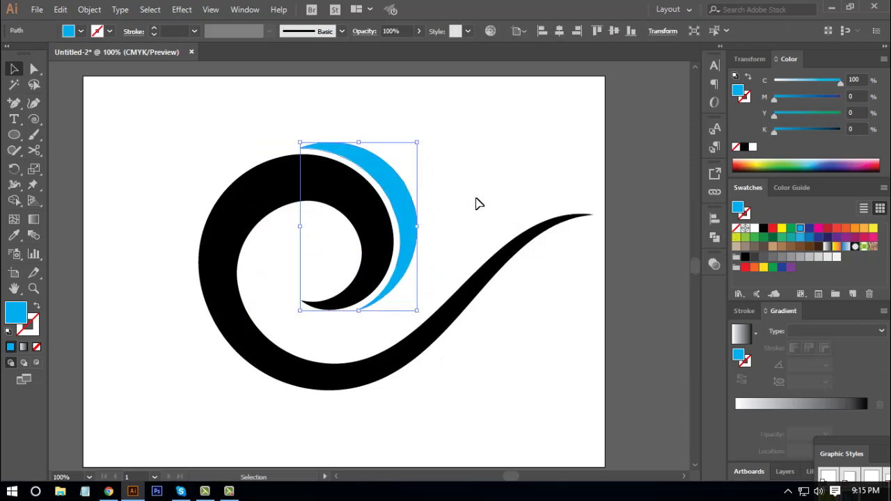
pyautogui.click(464, 209)
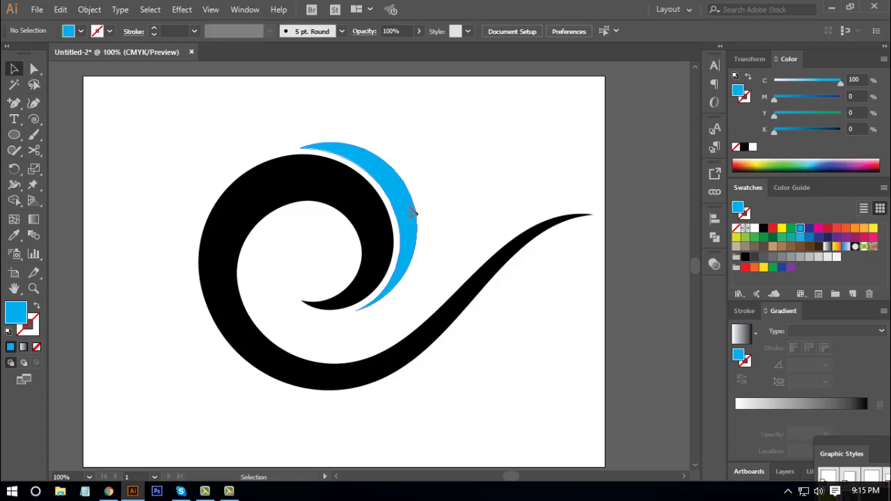
pyautogui.moveTo(416, 212); pyautogui.dragTo(432, 208)
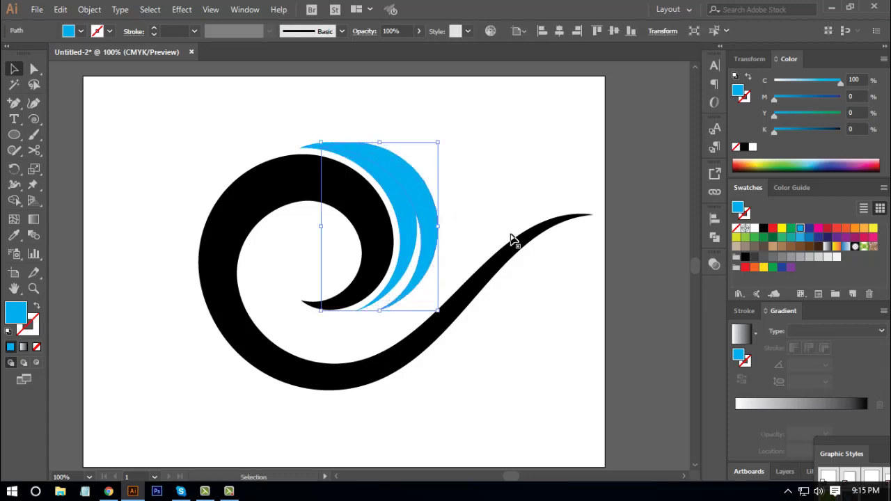
pyautogui.click(763, 228)
pyautogui.rightClick(417, 188)
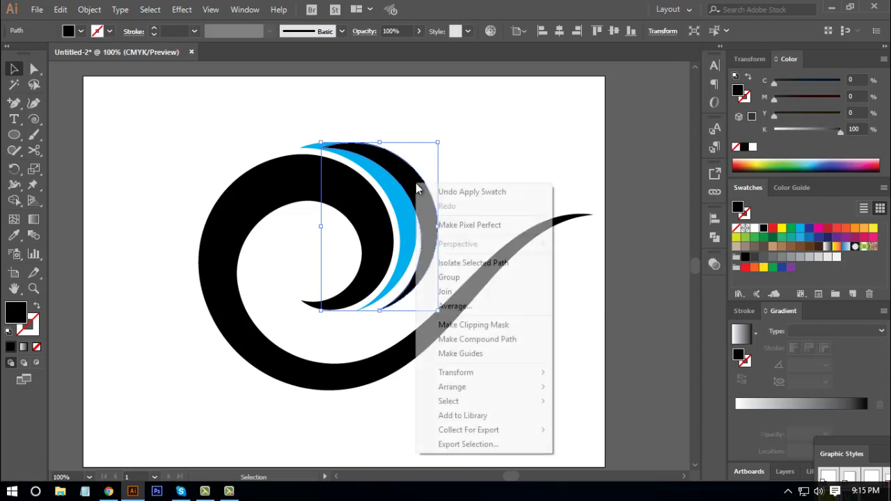
pyautogui.moveTo(461, 392)
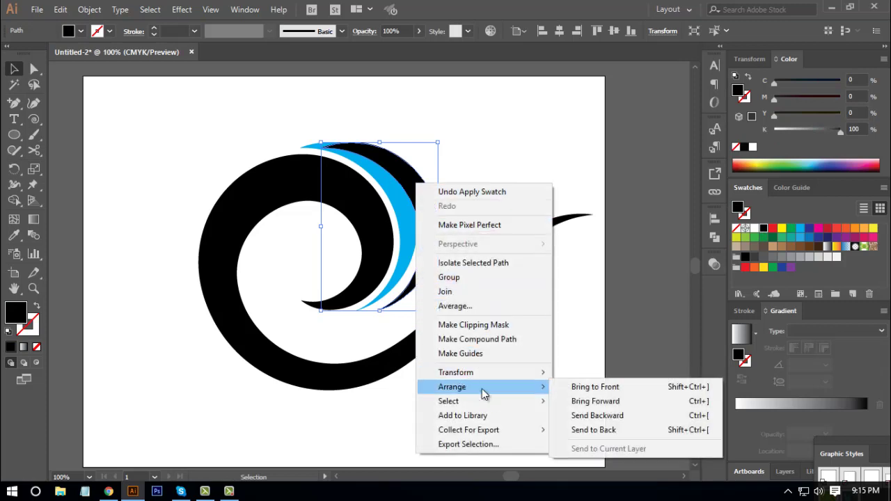
pyautogui.click(588, 431)
# - Rotate the black back crescent slightly so it peeks out behind the cyan one
pyautogui.click(486, 202)
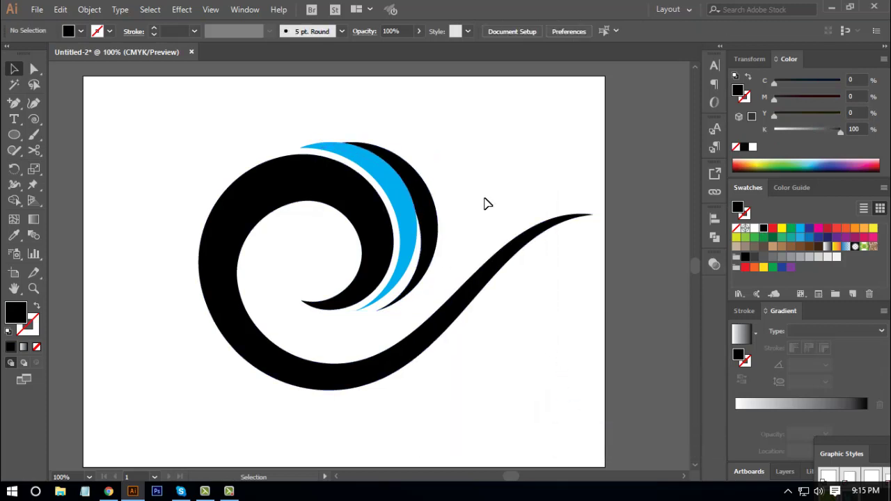
pyautogui.click(434, 226)
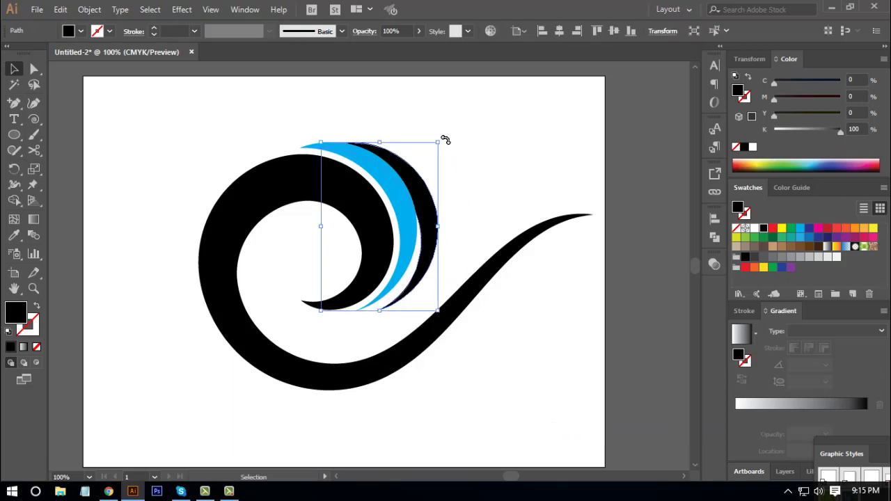
pyautogui.moveTo(445, 140); pyautogui.dragTo(459, 146)
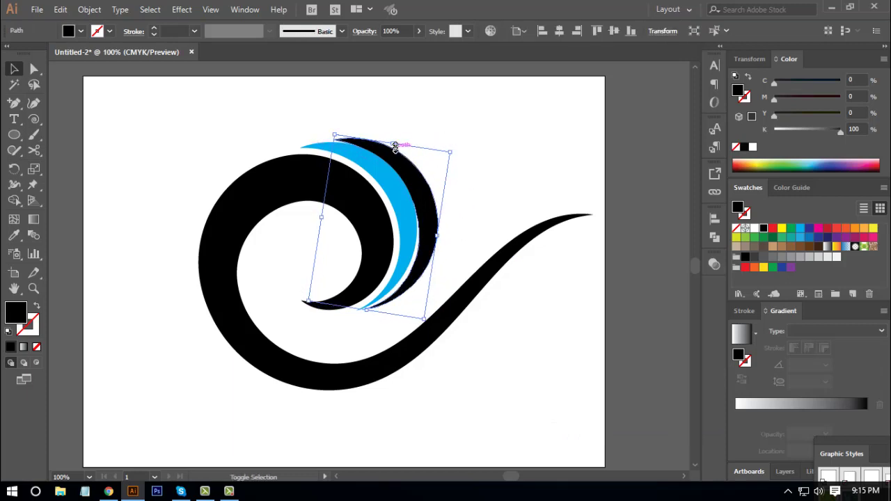
pyautogui.moveTo(395, 145); pyautogui.dragTo(402, 145)
pyautogui.click(550, 306)
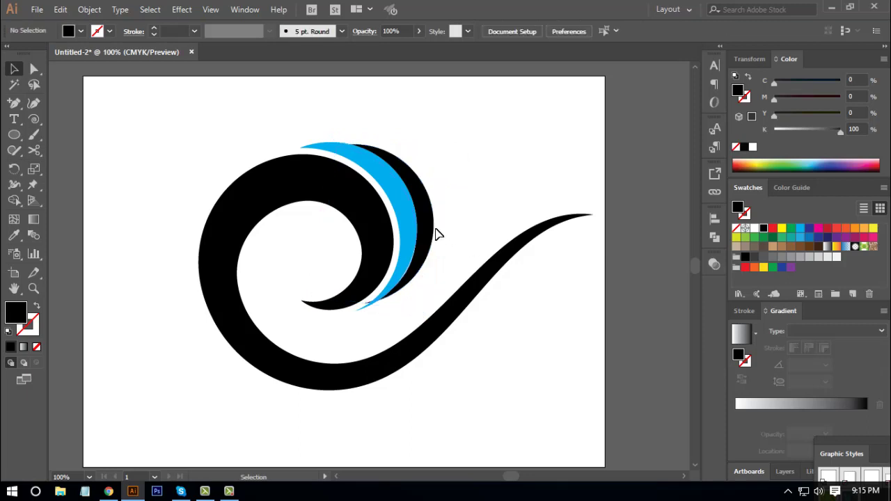
pyautogui.click(439, 228)
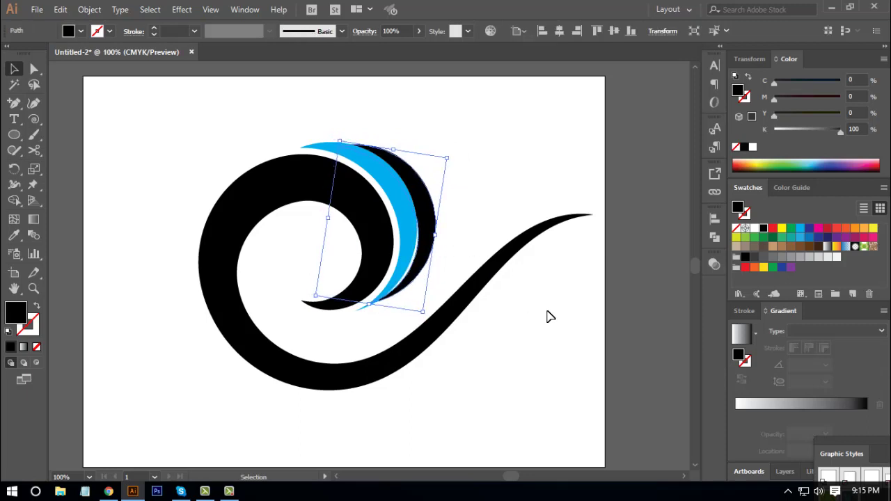
pyautogui.click(554, 331)
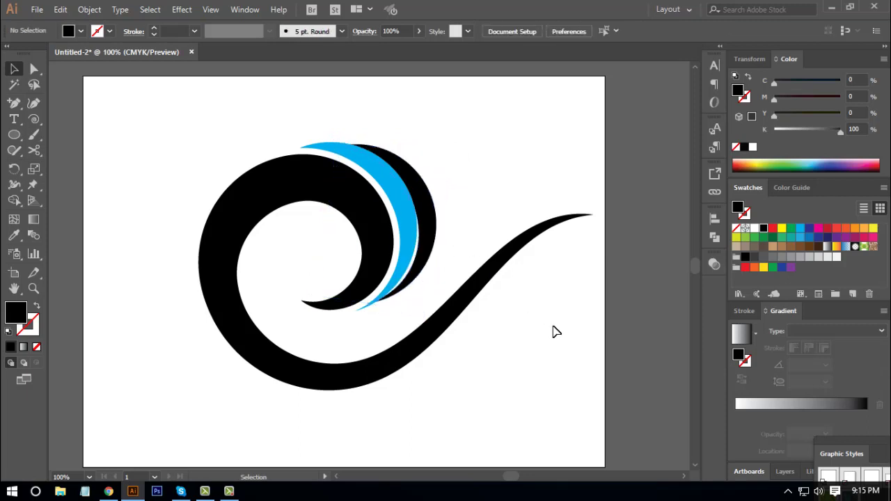
pyautogui.click(394, 202)
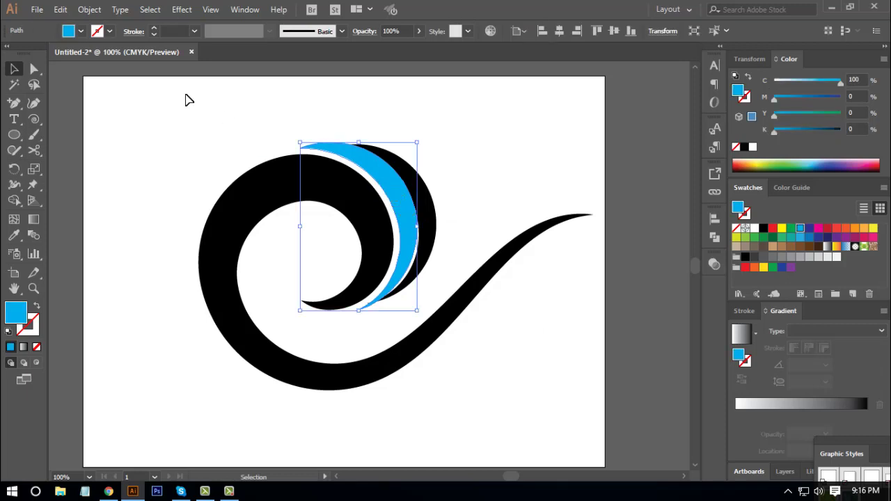
# - Offset the cyan crescent by 10 pt and fill the new outline white
pyautogui.click(89, 10)
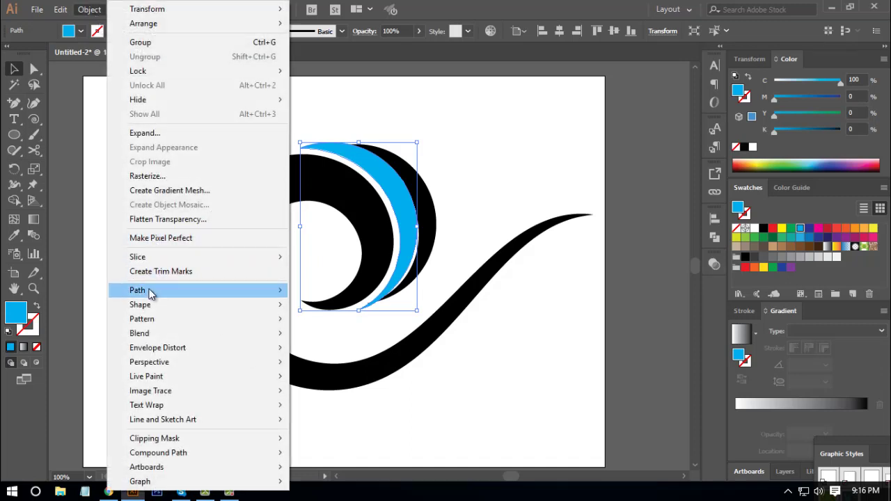
pyautogui.moveTo(155, 294)
pyautogui.click(330, 338)
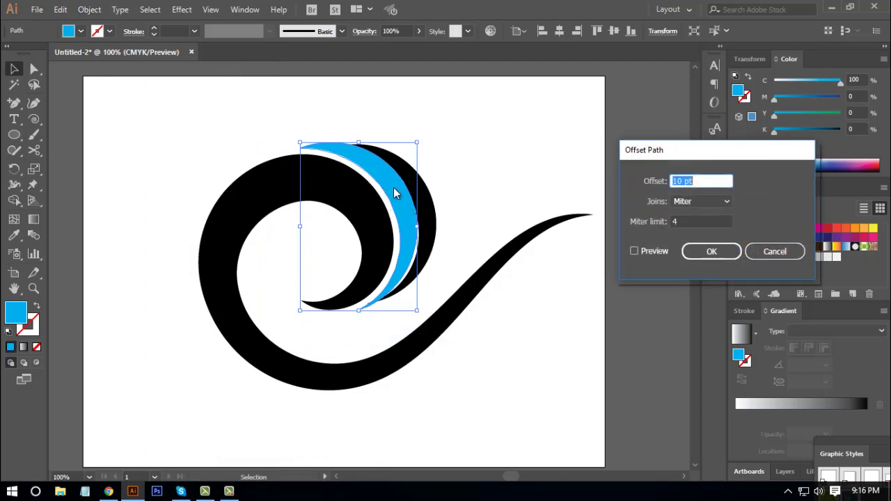
pyautogui.click(634, 251)
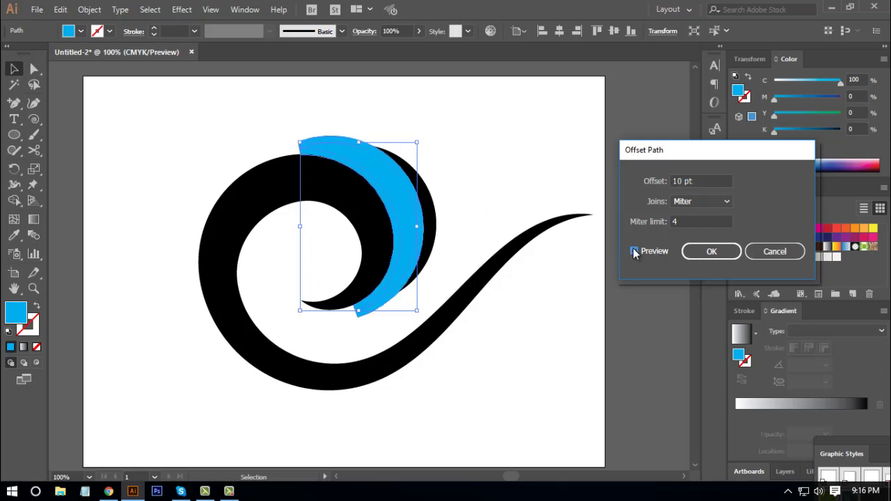
pyautogui.click(699, 254)
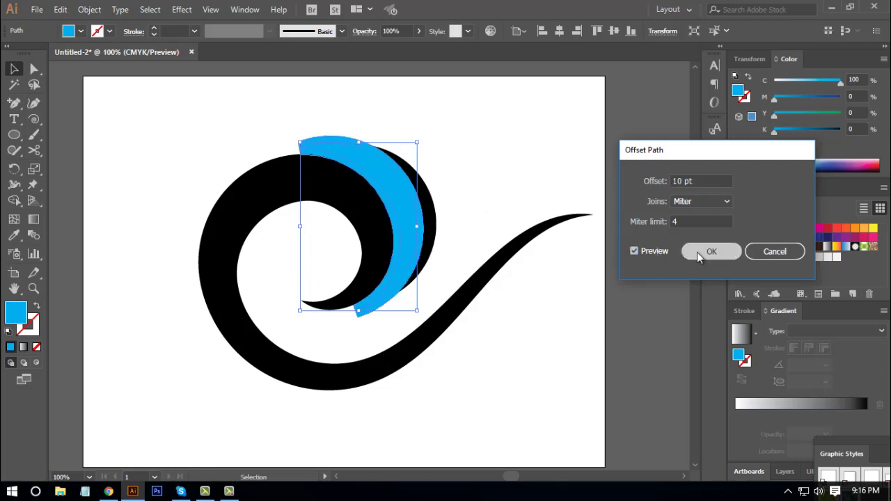
pyautogui.click(754, 229)
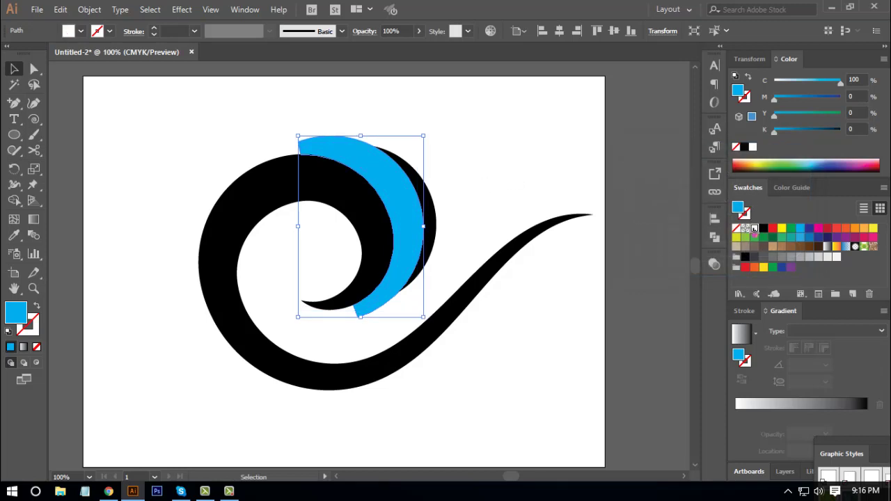
pyautogui.click(504, 200)
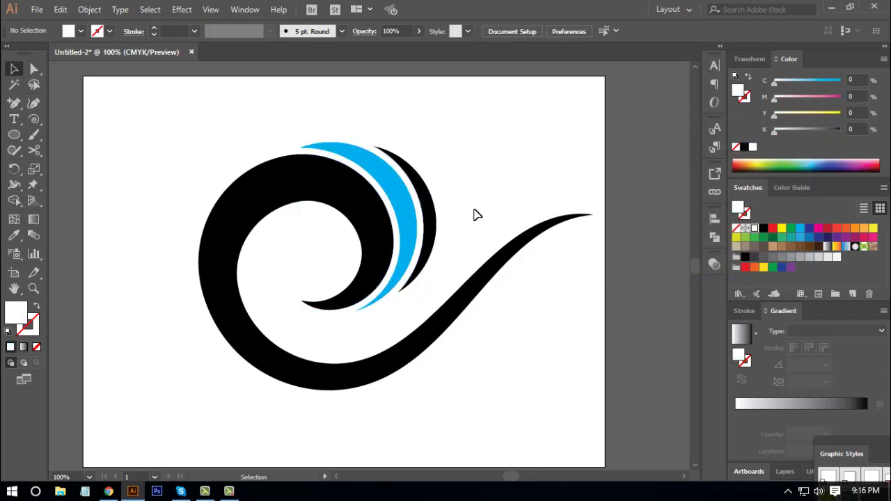
# - Scale the black back crescent slightly narrower from its top-right corner handle
pyautogui.hotkey('ctrl', '-')
pyautogui.hotkey('ctrl', '-')
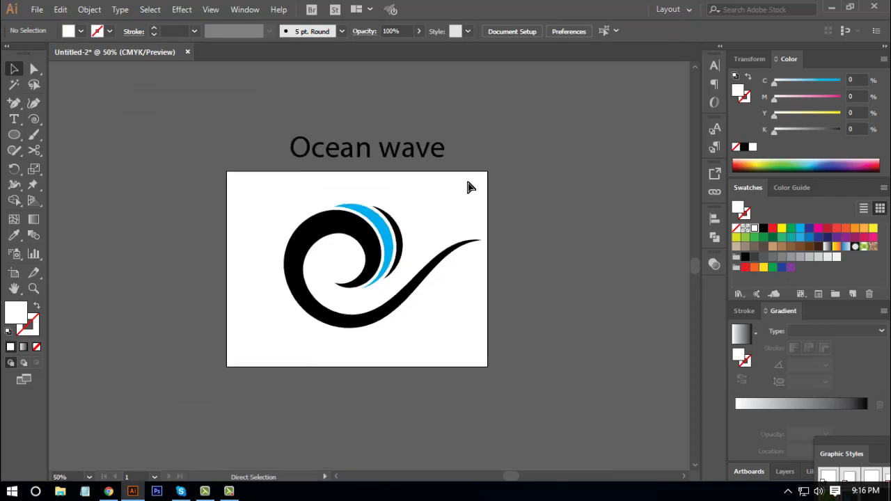
pyautogui.hotkey('ctrl', '+')
pyautogui.hotkey('ctrl', '+')
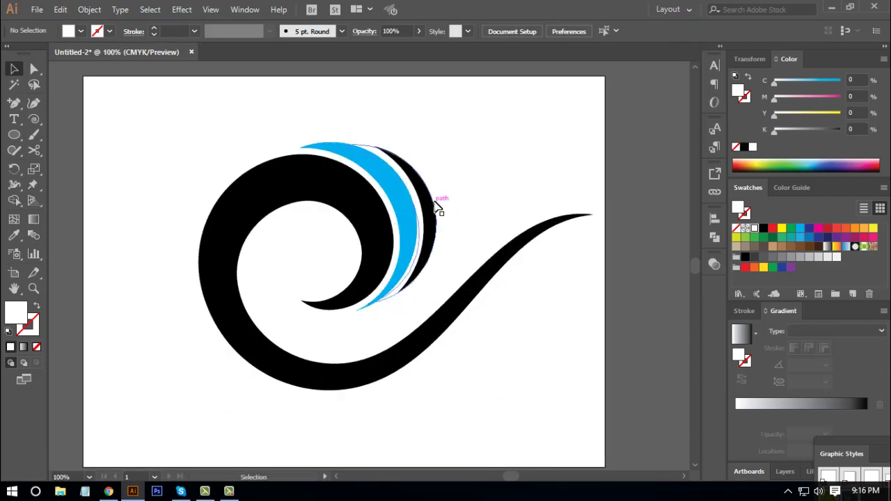
pyautogui.click(433, 207)
pyautogui.click(478, 222)
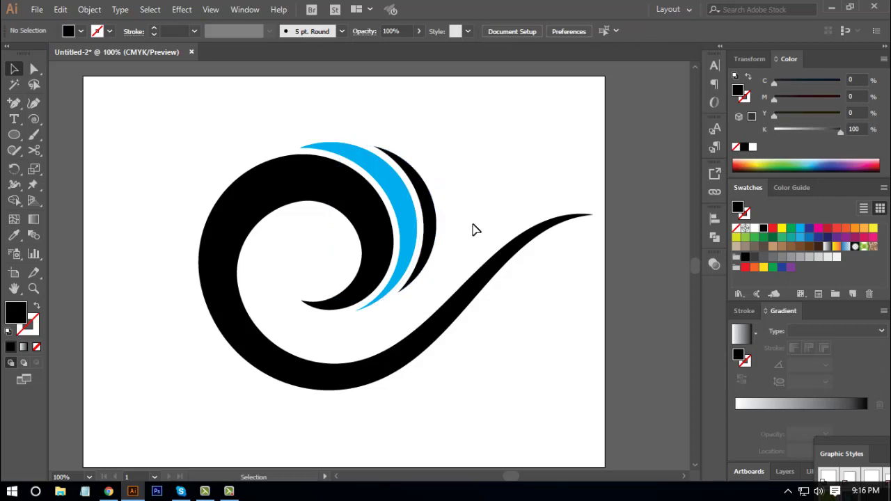
pyautogui.click(439, 211)
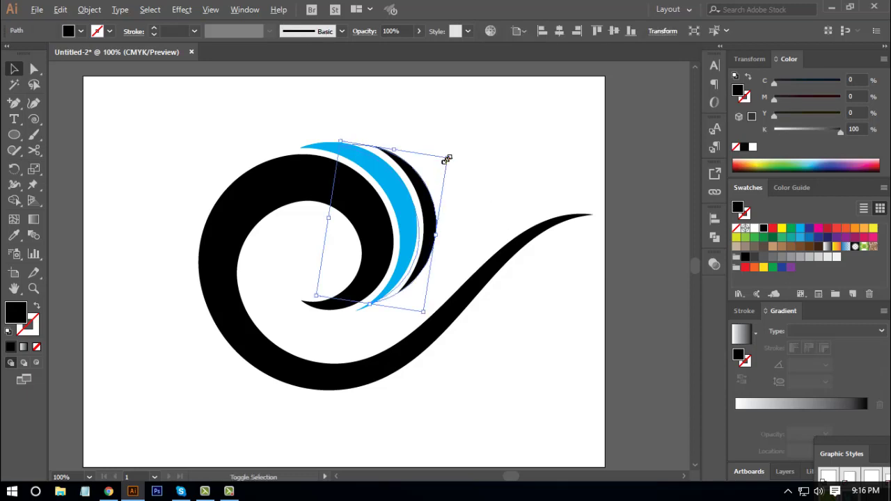
pyautogui.moveTo(446, 160); pyautogui.dragTo(444, 161)
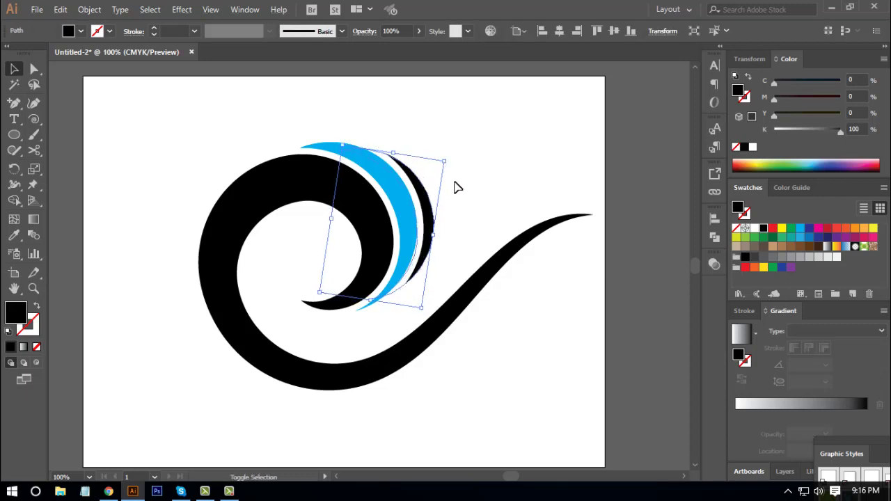
pyautogui.click(517, 339)
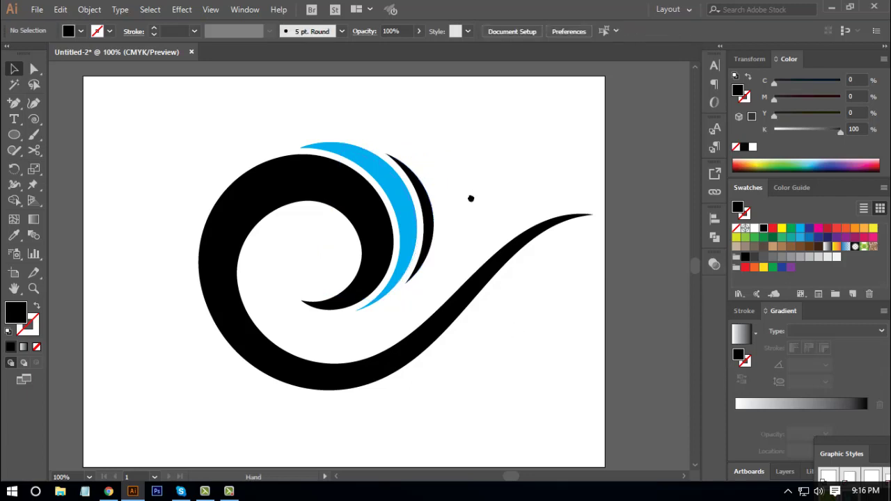
# - Select the black crescent together with the overlapping front shape
pyautogui.moveTo(488, 189); pyautogui.dragTo(487, 193)
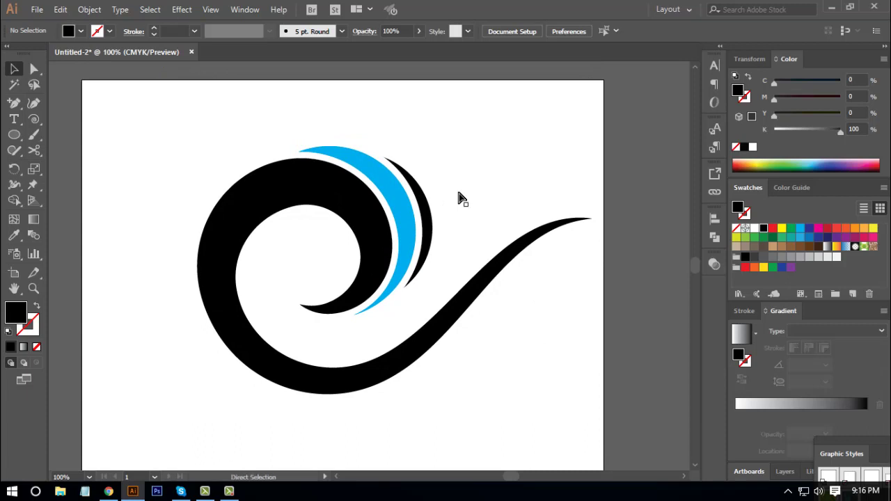
pyautogui.scroll(3, 460, 199)
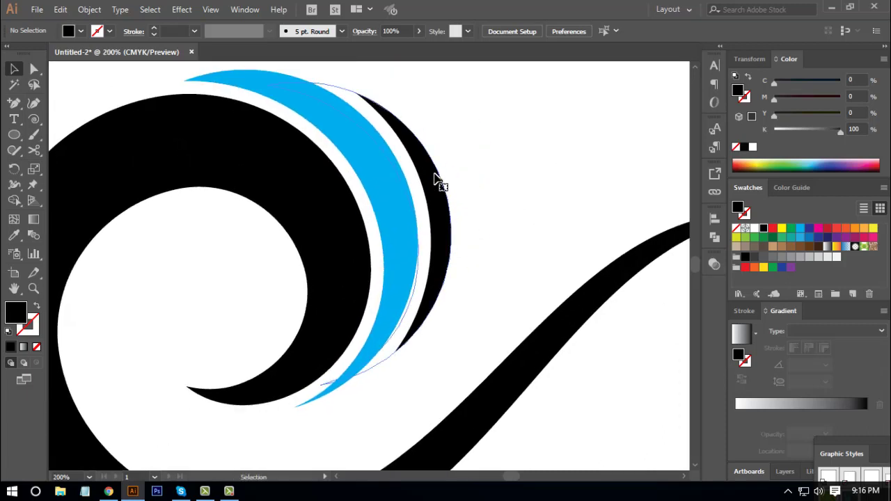
pyautogui.click(437, 179)
pyautogui.click(481, 201)
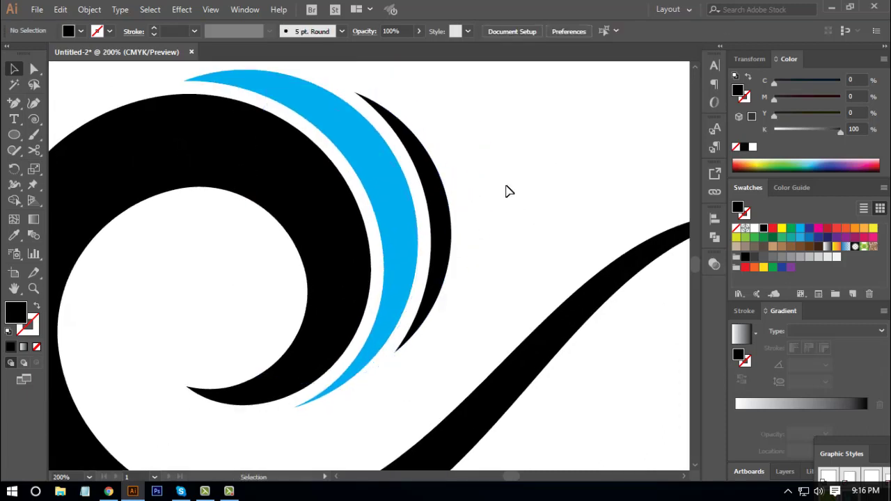
pyautogui.click(444, 197)
pyautogui.click(499, 225)
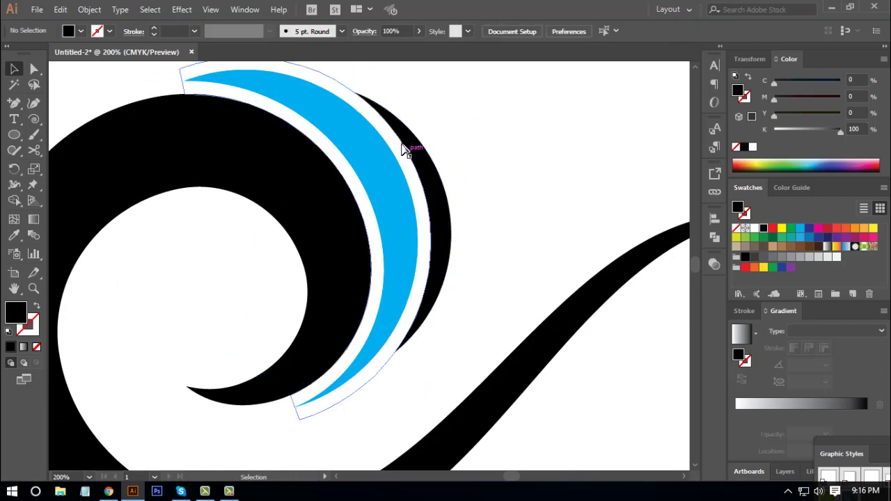
pyautogui.moveTo(467, 125); pyautogui.dragTo(465, 174)
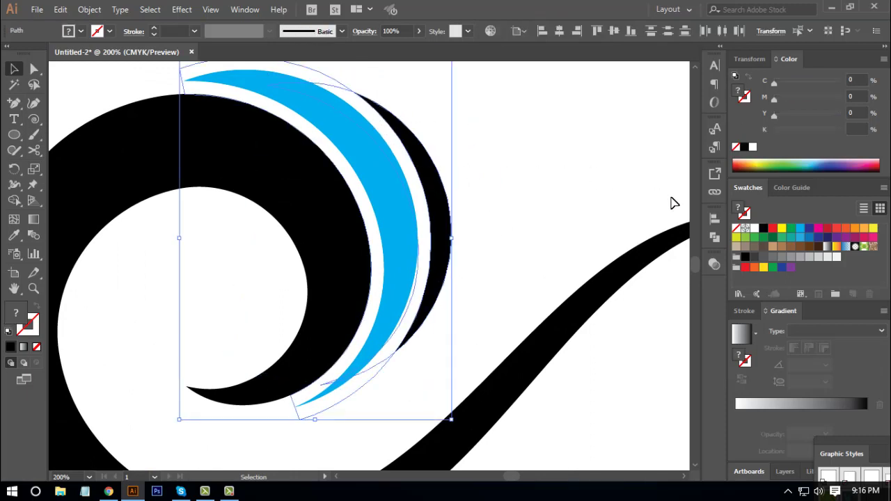
# - Apply Pathfinder Minus Front to trim the black crescent, then zoom out to the artboard
pyautogui.click(714, 238)
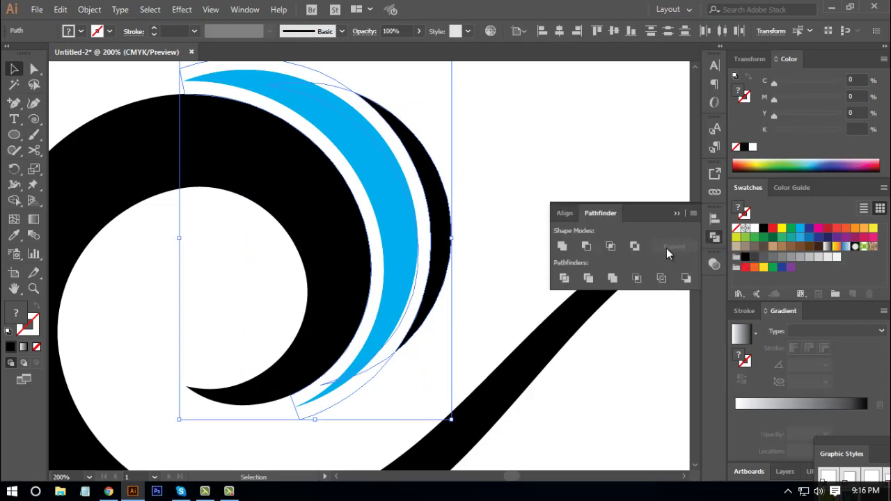
pyautogui.click(590, 245)
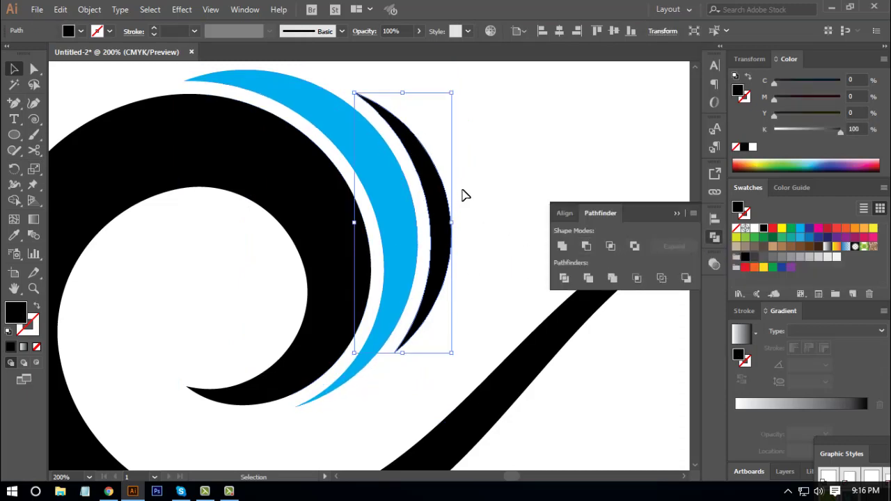
pyautogui.click(713, 238)
pyautogui.click(612, 414)
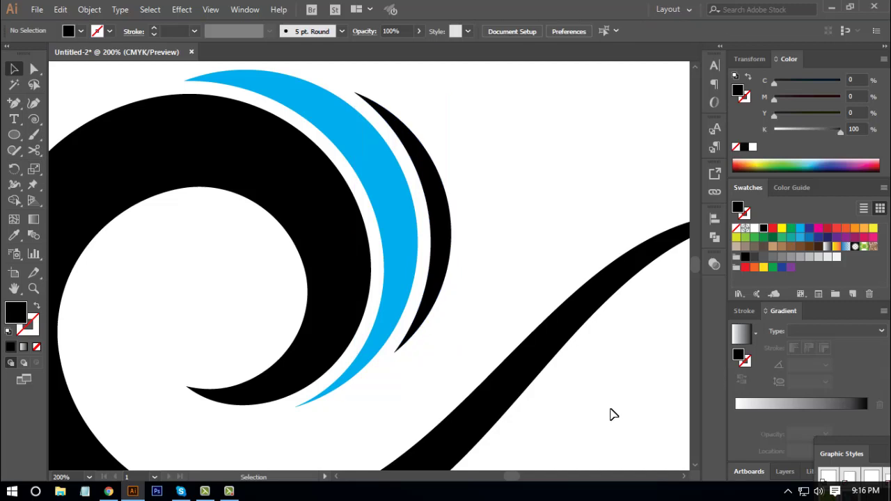
pyautogui.hotkey('ctrl', '-')
pyautogui.hotkey('ctrl', '-')
pyautogui.hotkey('ctrl', '-')
pyautogui.moveTo(455, 352); pyautogui.dragTo(465, 331)
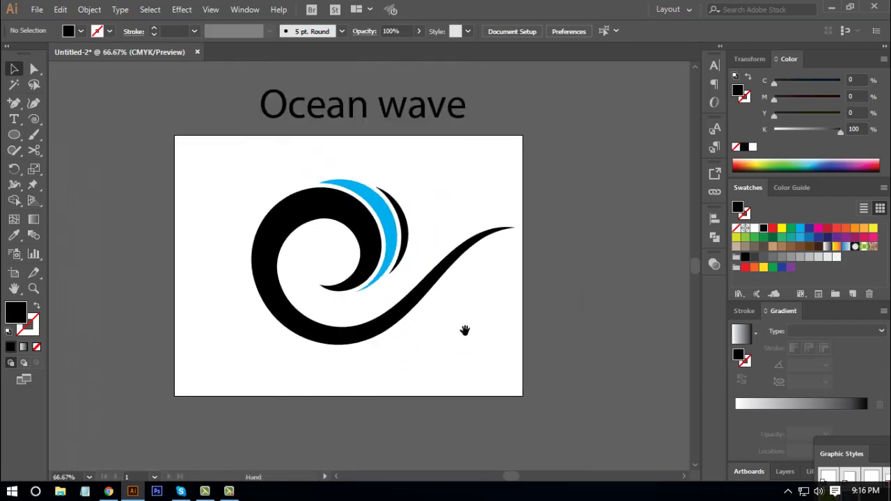
pyautogui.hotkey('ctrl', '+')
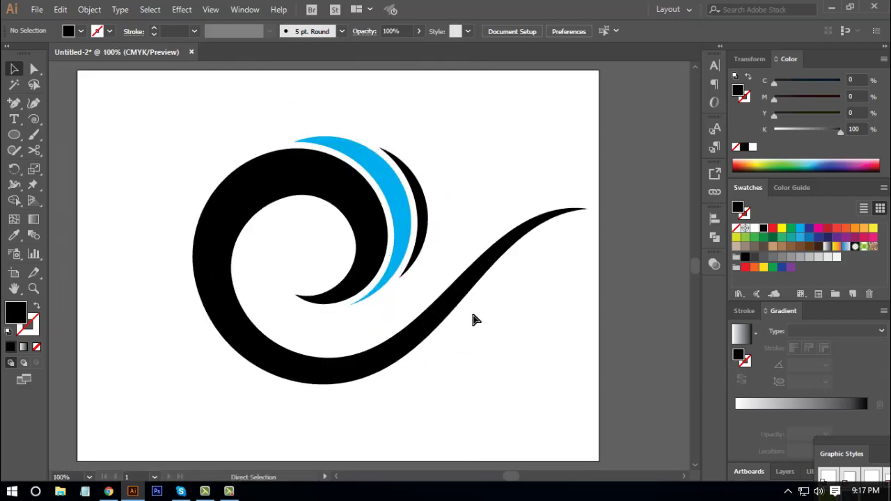
pyautogui.moveTo(519, 341); pyautogui.dragTo(515, 320)
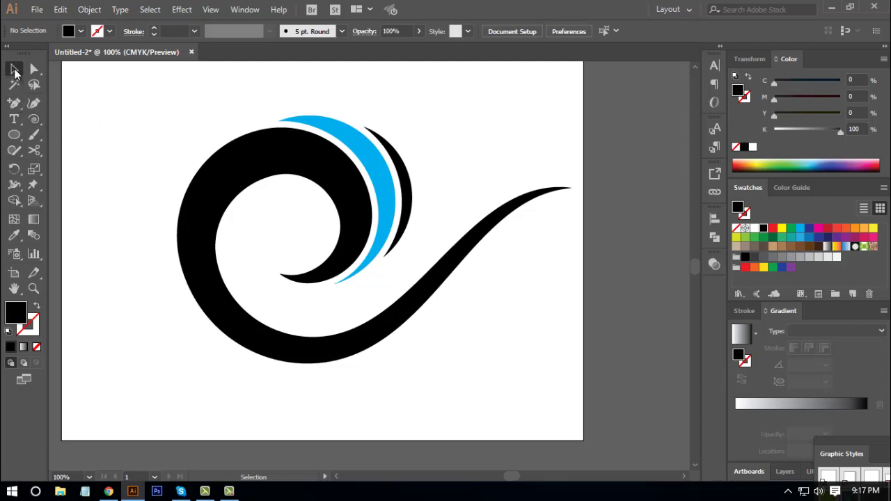
# - With the Pen tool set to no fill and black stroke, draw a two-point curve above the tail
pyautogui.click(13, 103)
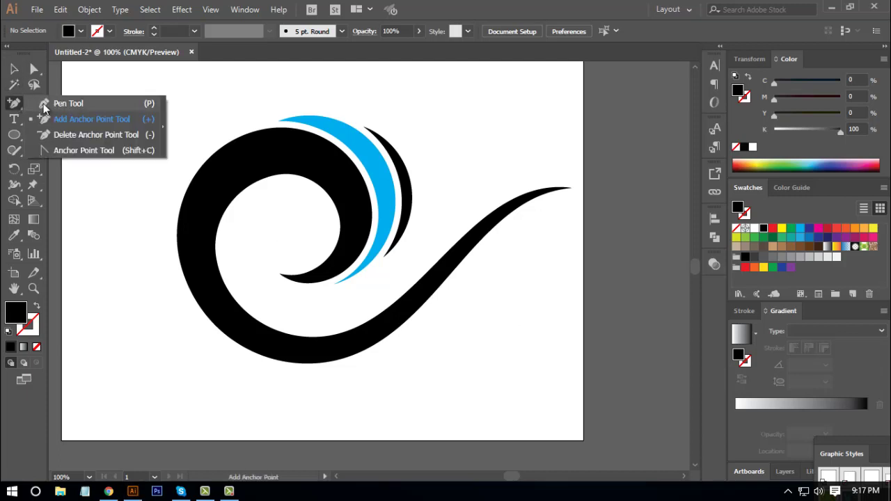
pyautogui.click(67, 99)
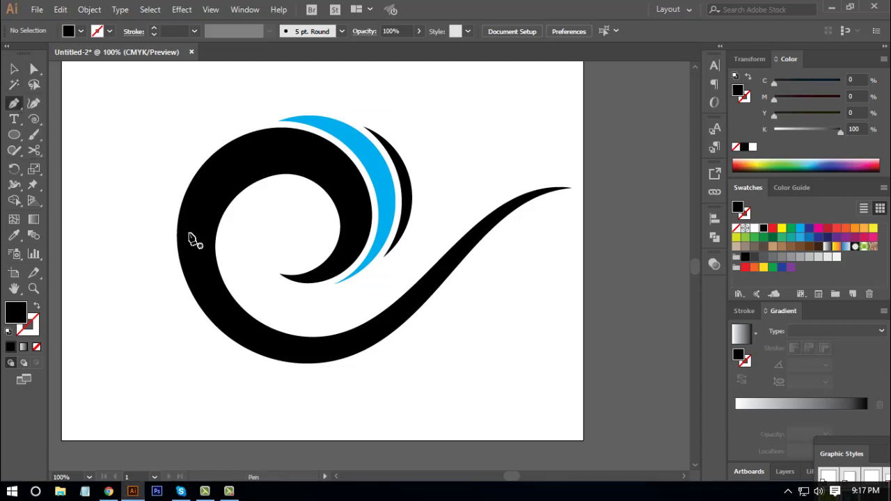
pyautogui.click(37, 309)
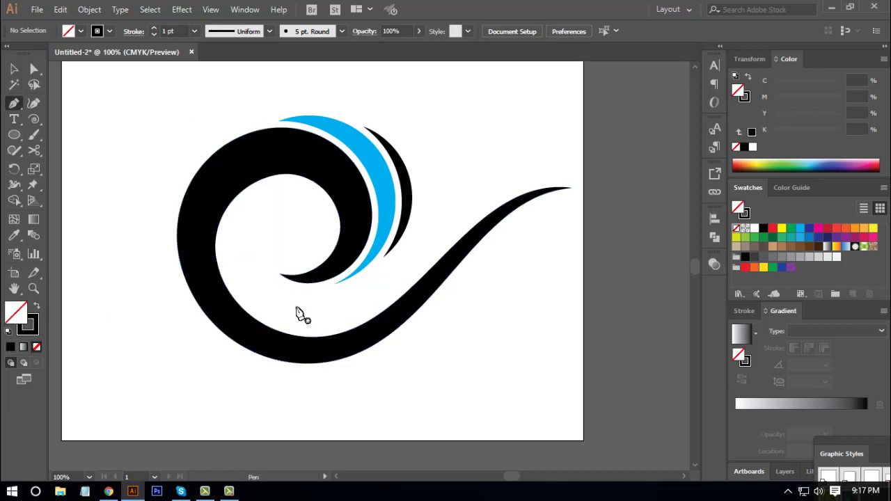
pyautogui.click(296, 307)
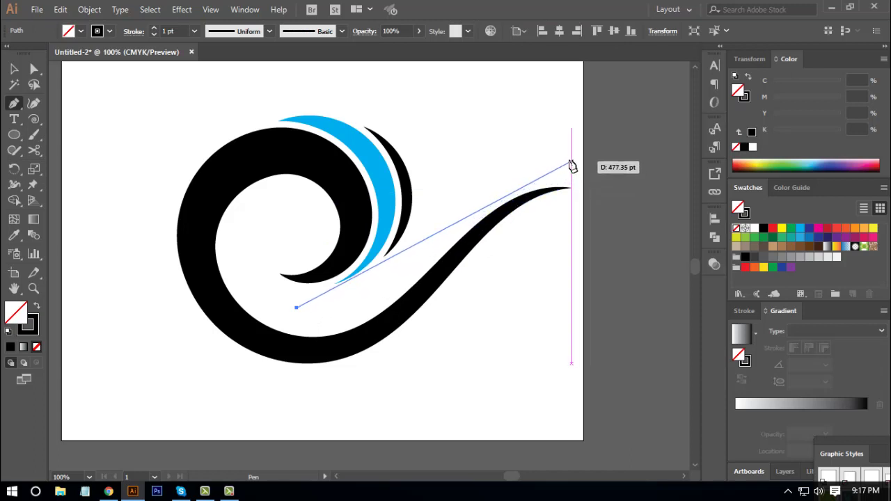
pyautogui.click(567, 159)
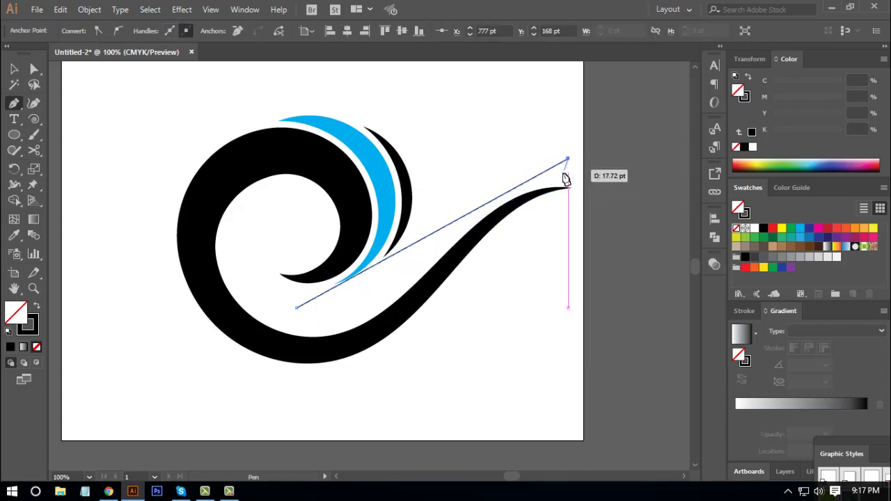
pyautogui.moveTo(572, 182); pyautogui.dragTo(426, 250)
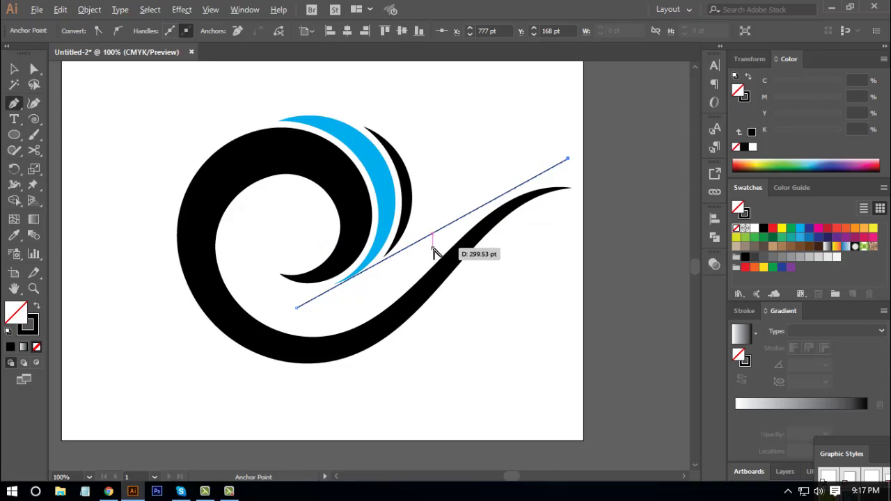
pyautogui.moveTo(417, 246); pyautogui.dragTo(423, 264)
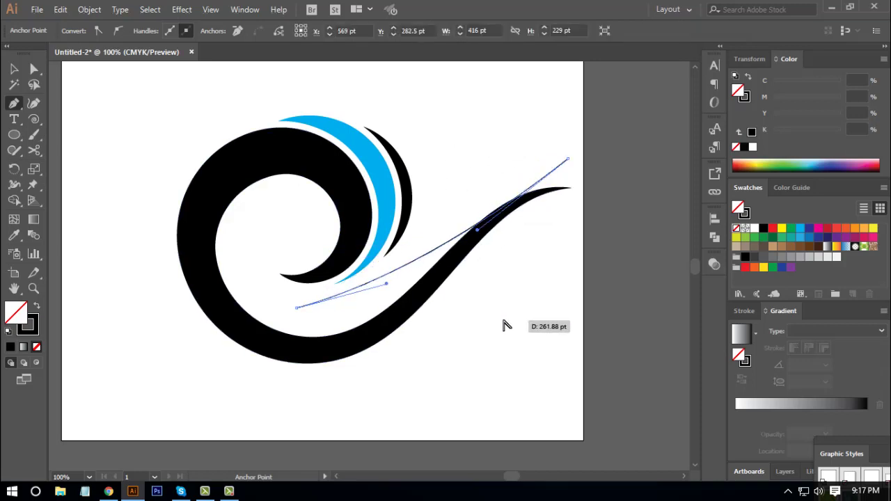
pyautogui.moveTo(479, 236); pyautogui.dragTo(452, 197)
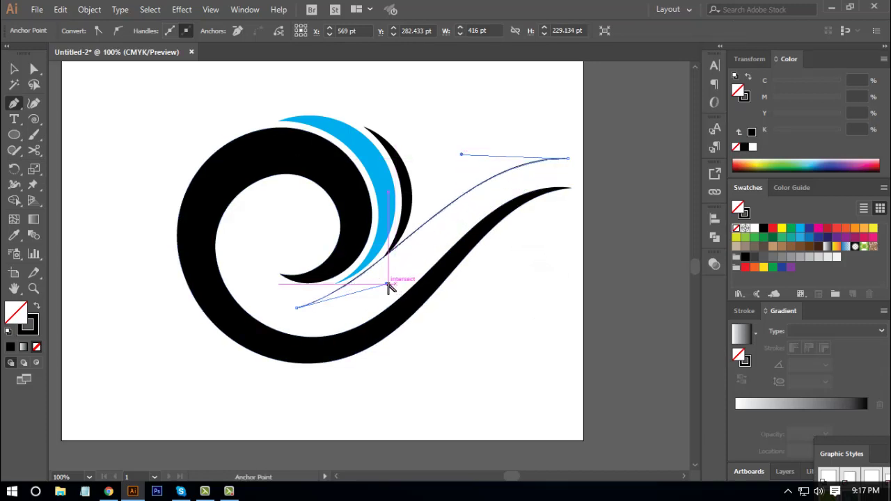
pyautogui.moveTo(396, 315); pyautogui.dragTo(34, 68)
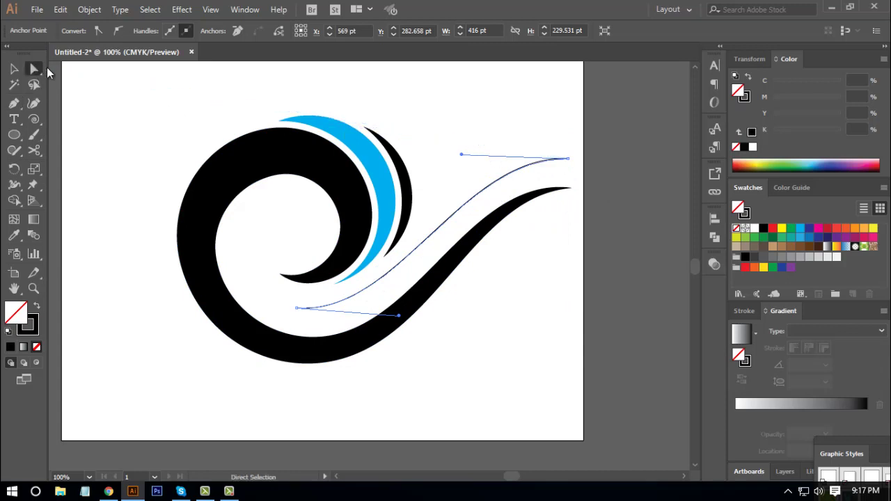
pyautogui.keyDown('ctrl'); pyautogui.click(508, 312); pyautogui.keyUp('ctrl')
# - Refine the curve's end points and handles so it runs parallel to the wave tail
pyautogui.click(356, 300)
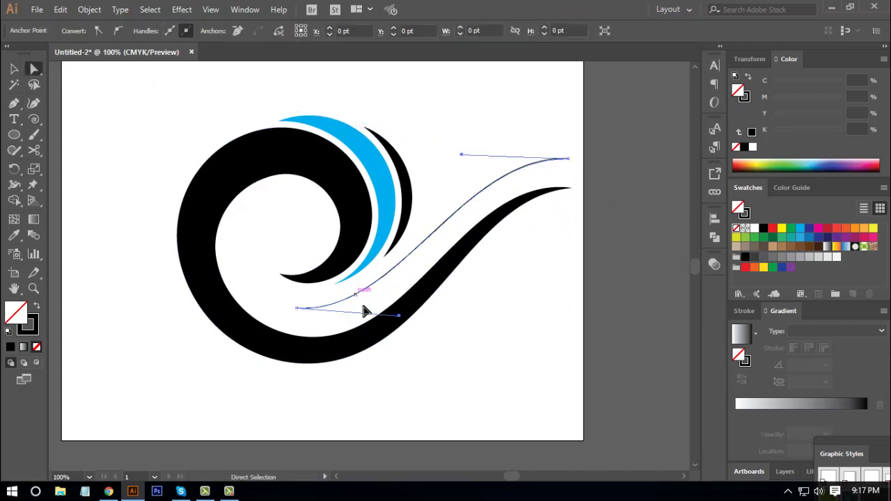
pyautogui.moveTo(397, 314)
pyautogui.mouseDown()
pyautogui.moveTo(404, 318)
pyautogui.moveTo(396, 328)
pyautogui.mouseUp()
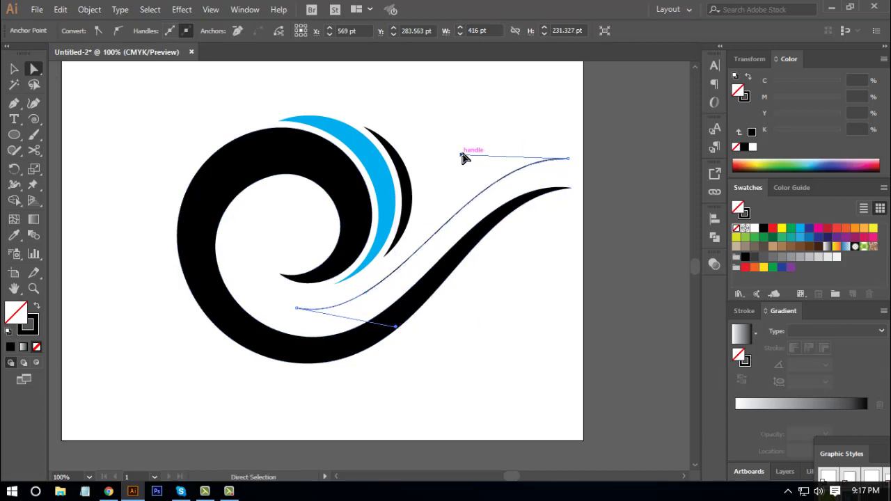
pyautogui.moveTo(460, 154); pyautogui.dragTo(497, 173)
pyautogui.click(578, 215)
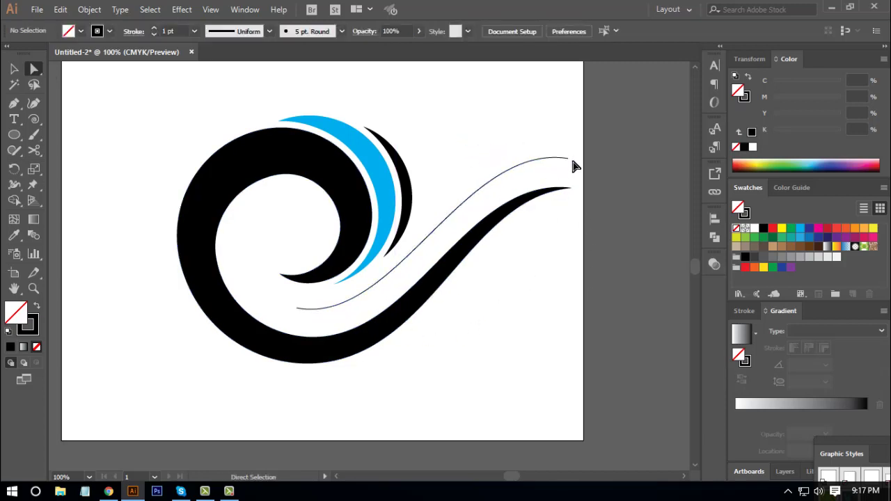
pyautogui.moveTo(572, 162); pyautogui.dragTo(570, 169)
pyautogui.click(575, 222)
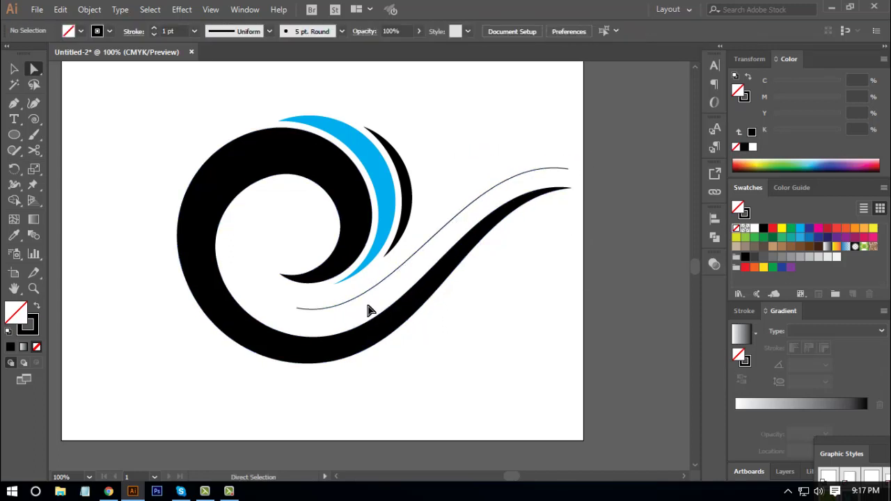
pyautogui.click(298, 308)
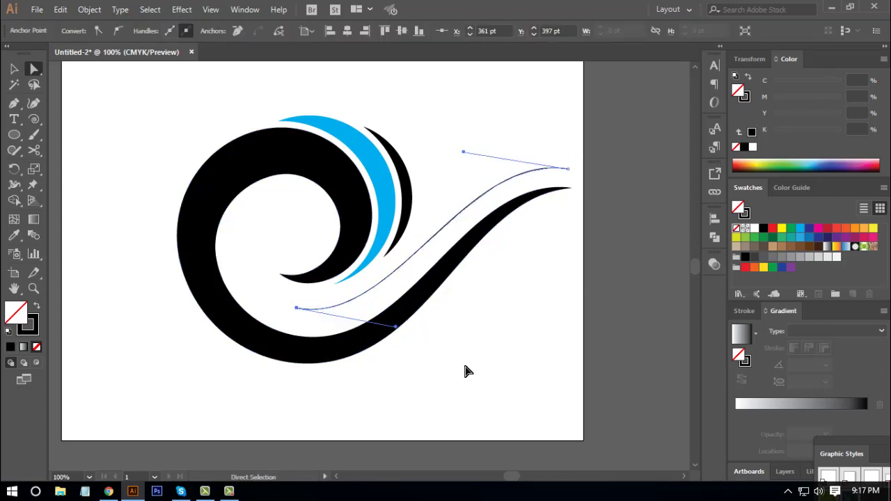
pyautogui.press('Down')
pyautogui.press('Down')
pyautogui.press('Down')
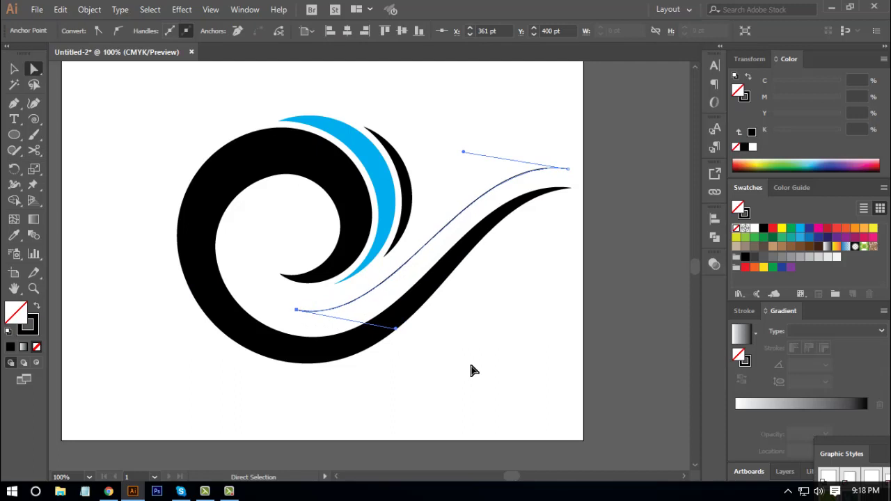
pyautogui.moveTo(396, 329); pyautogui.dragTo(404, 331)
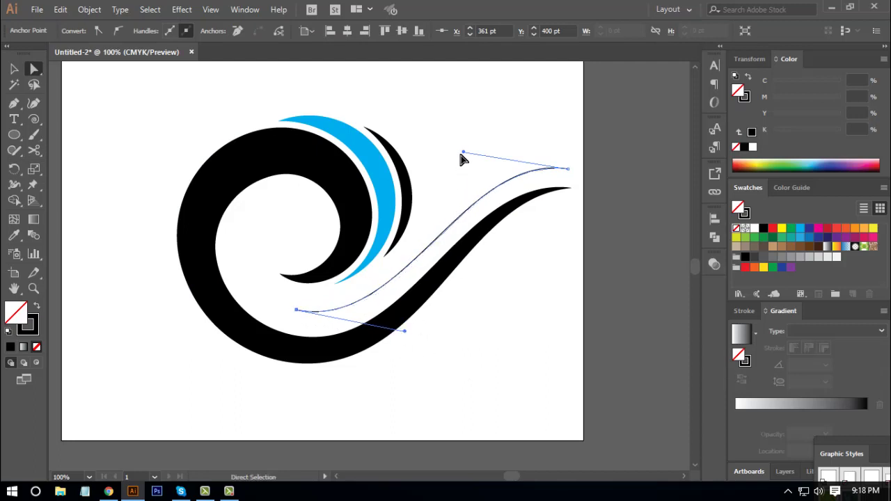
pyautogui.moveTo(464, 155); pyautogui.dragTo(457, 150)
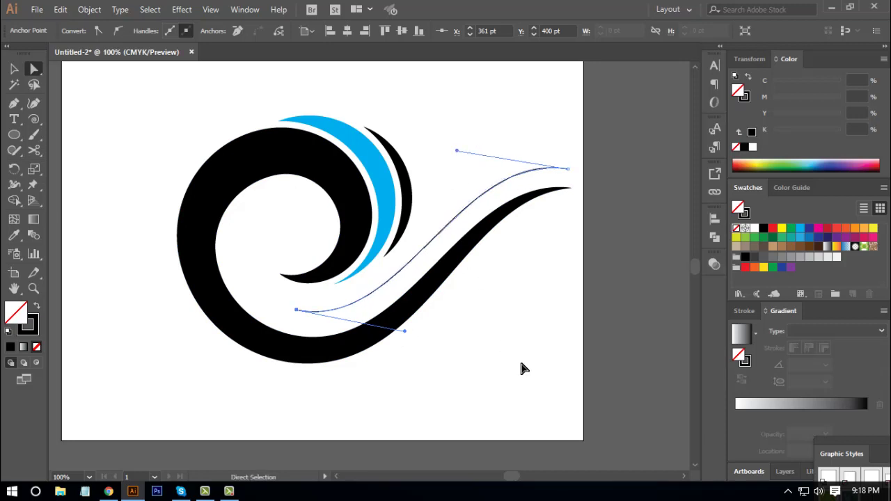
pyautogui.click(521, 357)
pyautogui.click(14, 68)
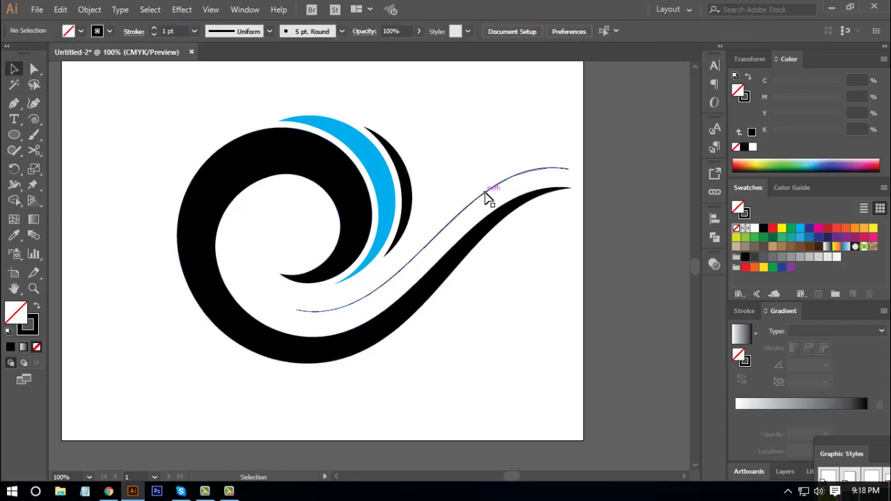
# - Give the thin curve a width profile that tapers at both ends
pyautogui.click(506, 173)
pyautogui.moveTo(476, 164); pyautogui.dragTo(509, 188)
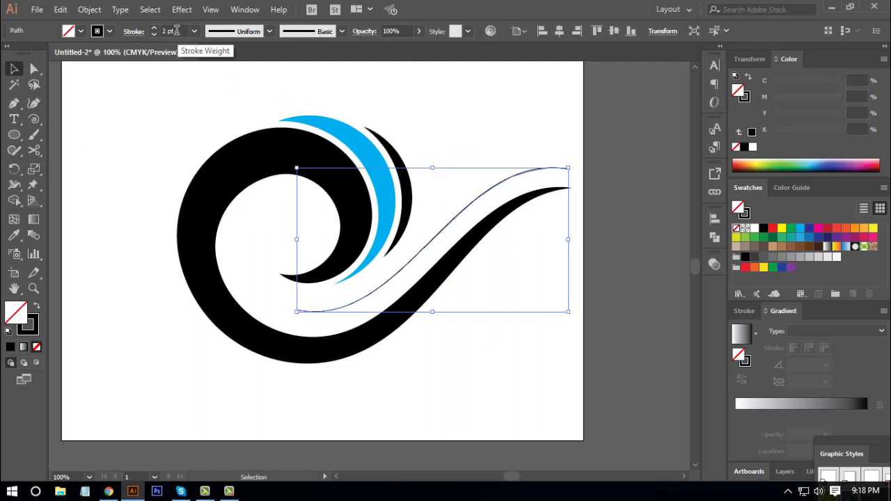
pyautogui.scroll(13, 175, 31)
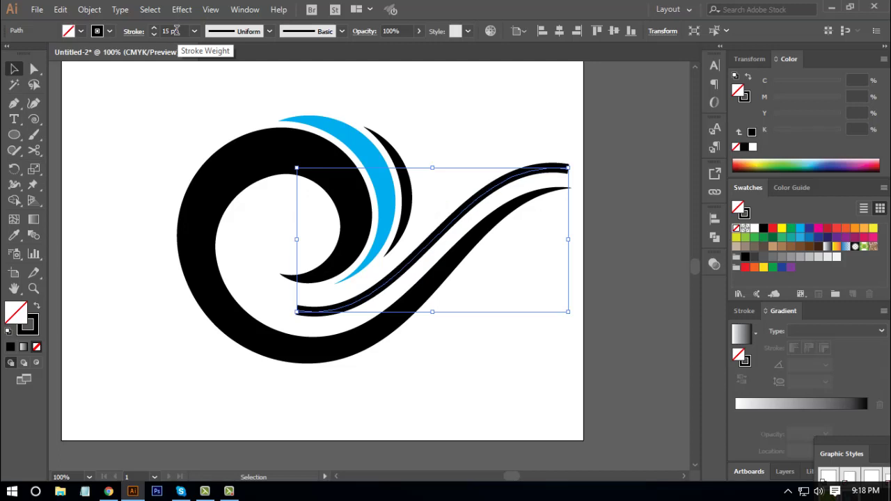
pyautogui.scroll(1, 176, 30)
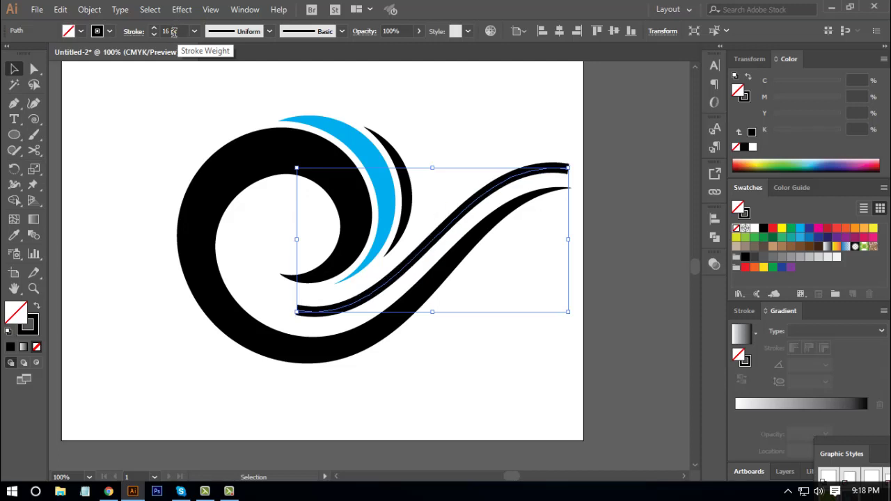
pyautogui.click(248, 32)
pyautogui.click(229, 74)
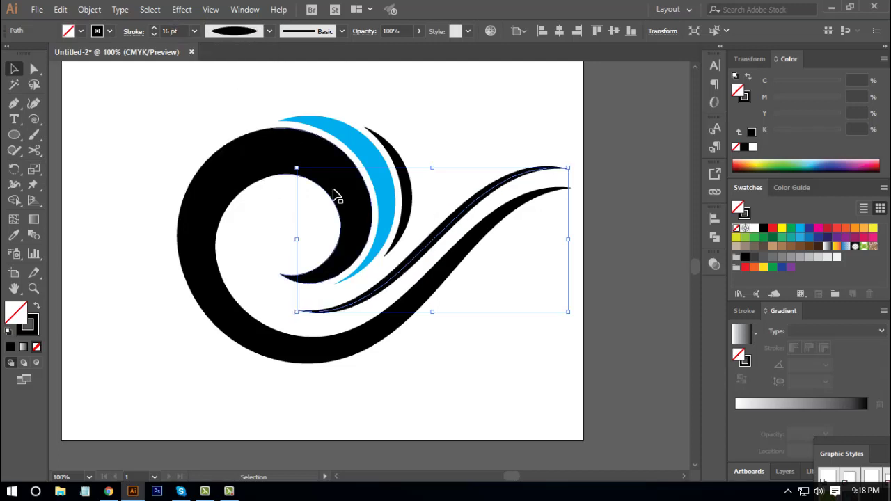
pyautogui.click(467, 350)
# - Raise the two thin lower wave strokes to an 18 pt weight, then zoom to 100%
pyautogui.hotkey('ctrl', '-')
pyautogui.hotkey('ctrl', '-')
pyautogui.hotkey('ctrl', '-')
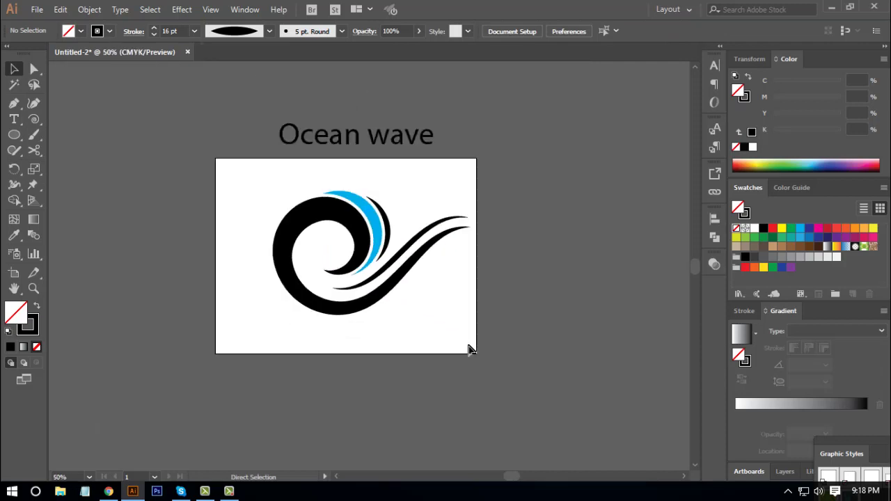
pyautogui.hotkey('ctrl', '=')
pyautogui.hotkey('ctrl', '=')
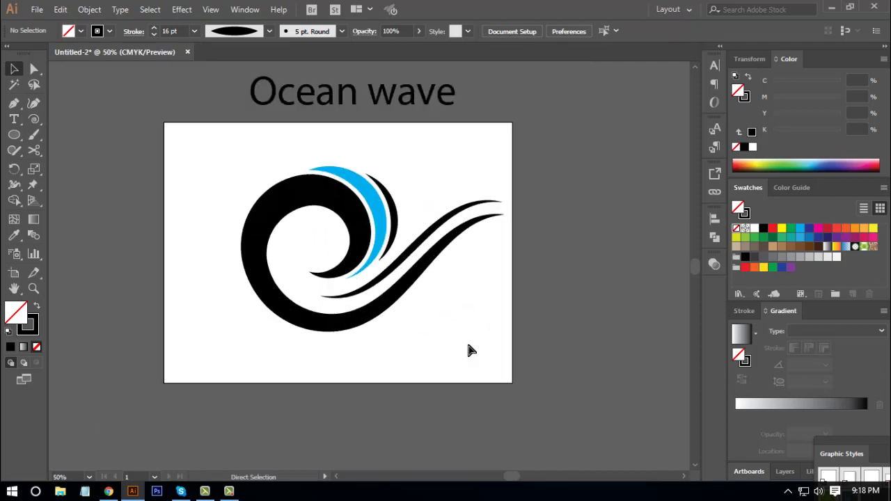
pyautogui.hotkey('ctrl', '-')
pyautogui.hotkey('ctrl', '=')
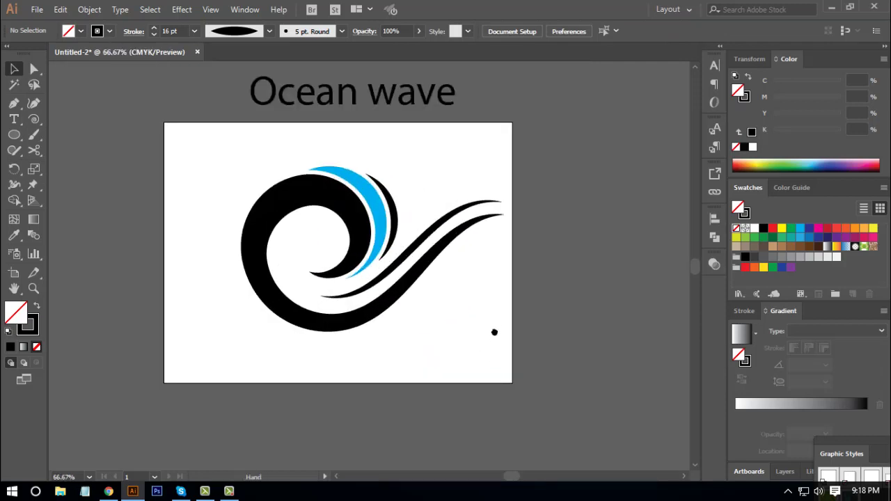
pyautogui.click(441, 253)
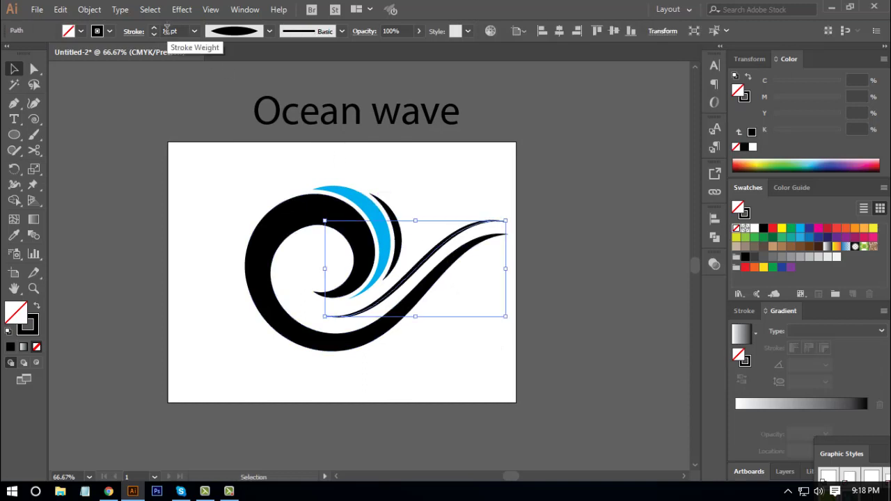
pyautogui.scroll(3, 167, 31)
pyautogui.scroll(-3, 171, 32)
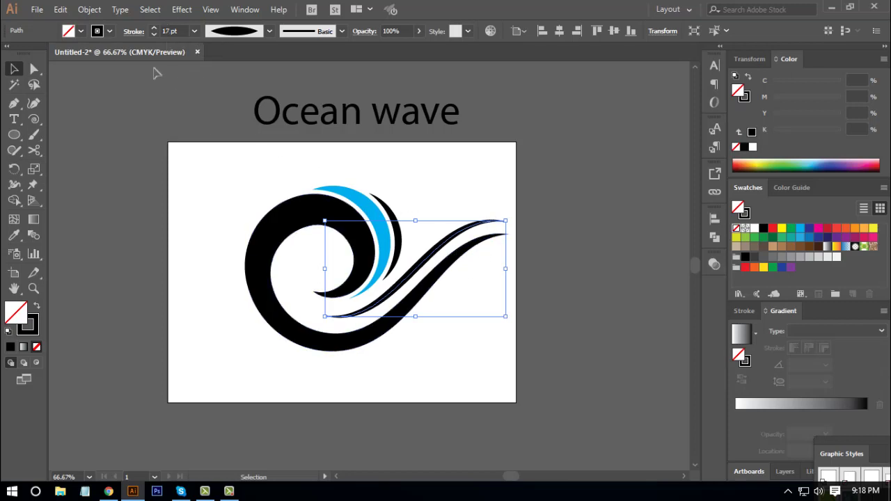
pyautogui.scroll(1, 174, 31)
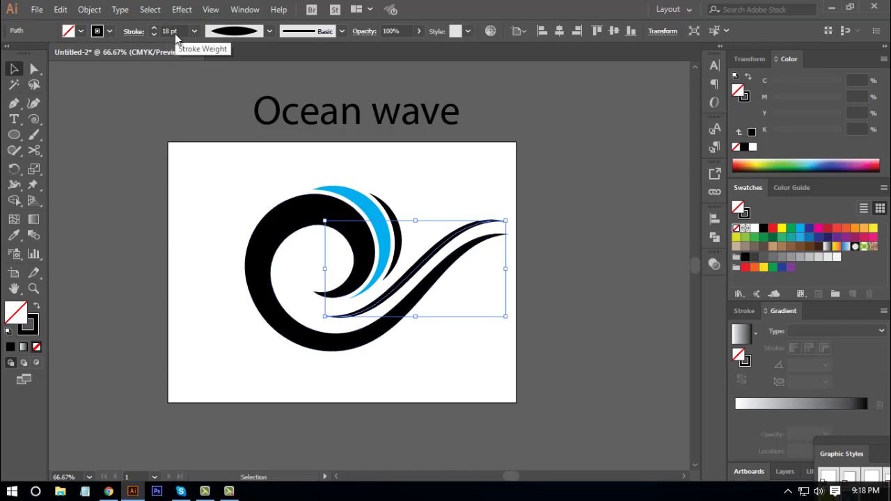
pyautogui.click(193, 298)
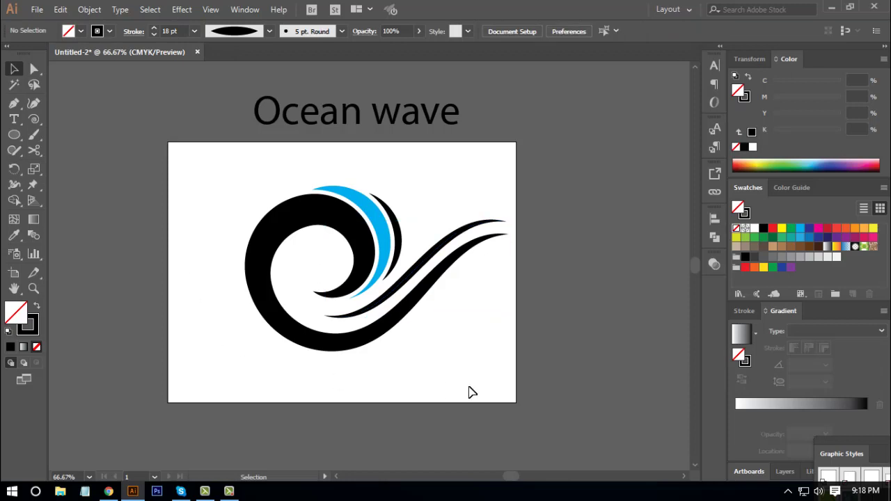
pyautogui.hotkey('ctrl', '1')
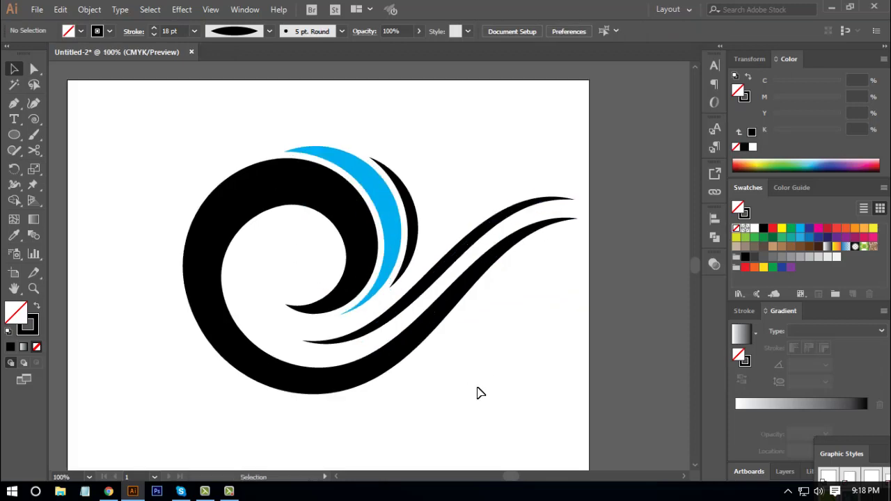
# - Expand the upper thin wave path's appearance into a filled shape, then marquee-select the whole wave
pyautogui.click(447, 198)
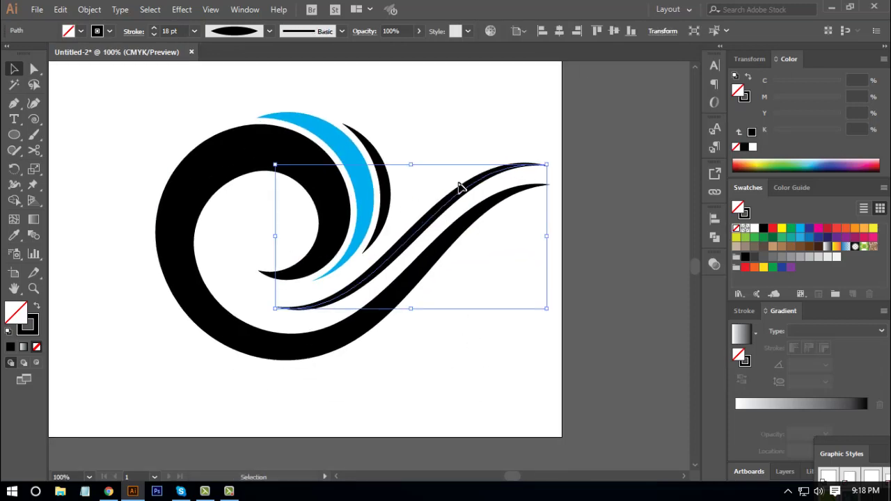
pyautogui.click(89, 9)
pyautogui.click(170, 146)
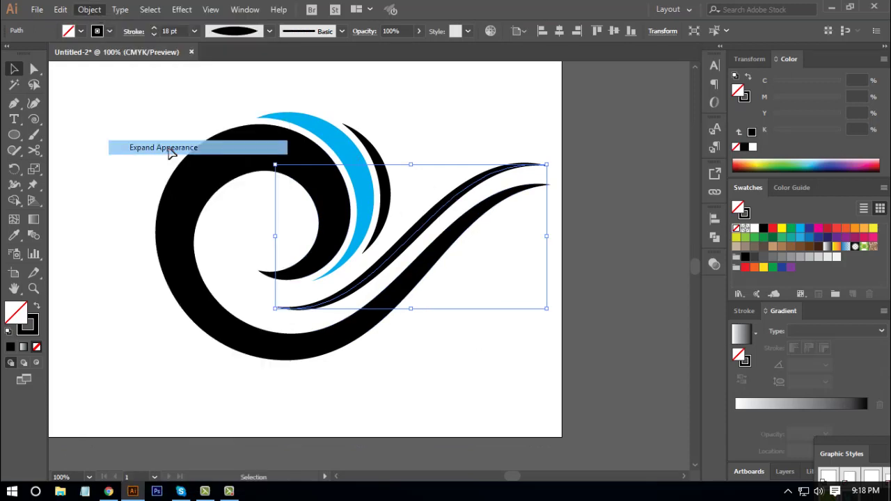
pyautogui.click(461, 358)
pyautogui.hotkey('ctrl', '-')
pyautogui.hotkey('ctrl', '-')
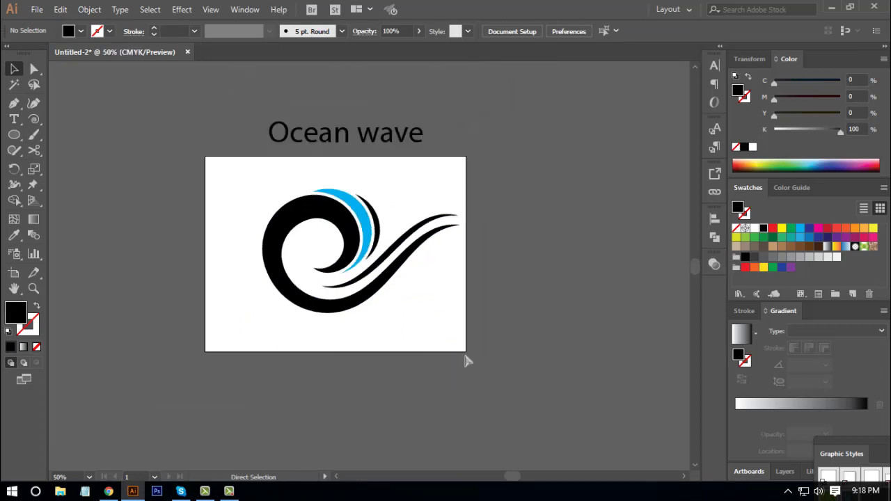
pyautogui.hotkey('ctrl', '+')
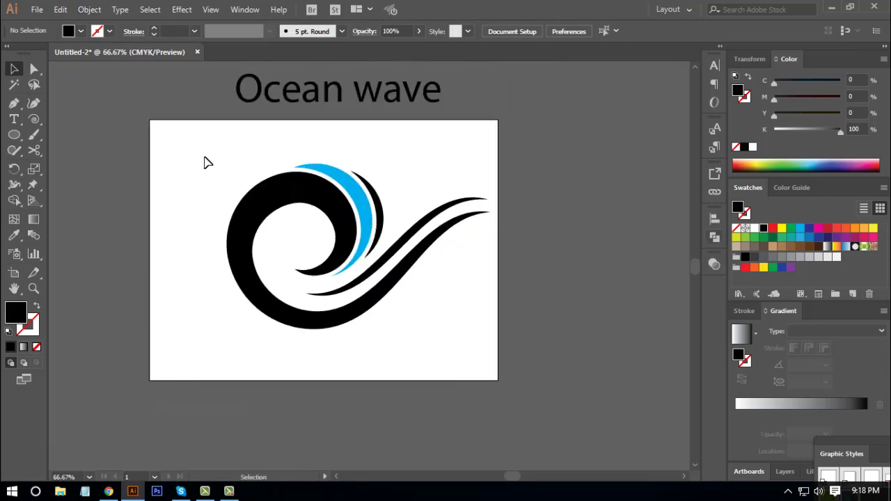
pyautogui.moveTo(200, 153); pyautogui.dragTo(479, 332)
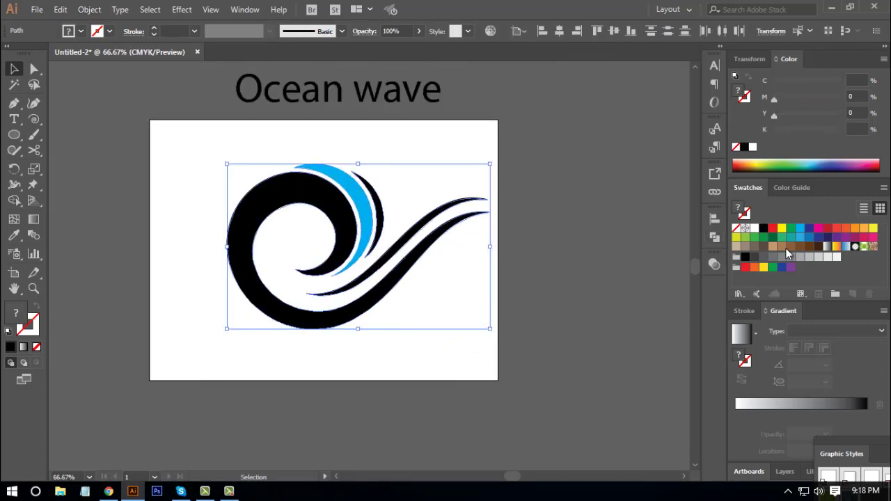
# - Fill the selected wave artwork with navy C100 M69 Y0 K42 using the Color panel sliders
pyautogui.click(808, 228)
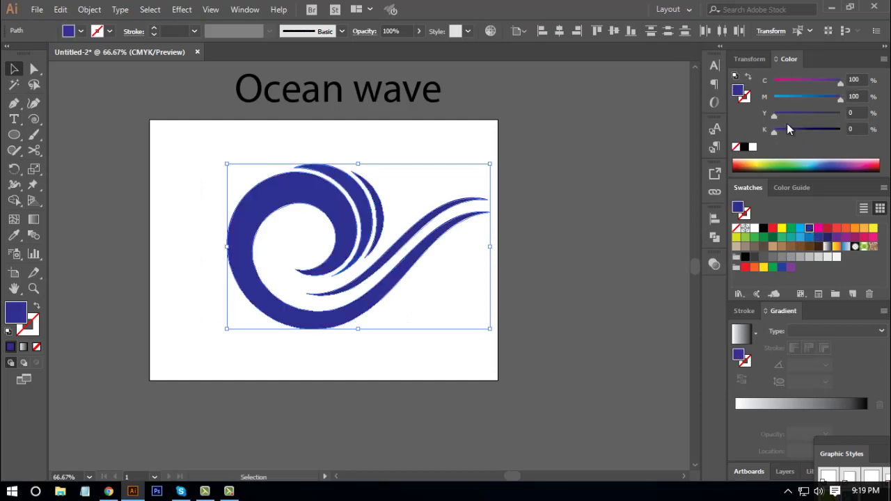
pyautogui.click(785, 129)
pyautogui.moveTo(786, 128); pyautogui.dragTo(796, 128)
pyautogui.click(822, 97)
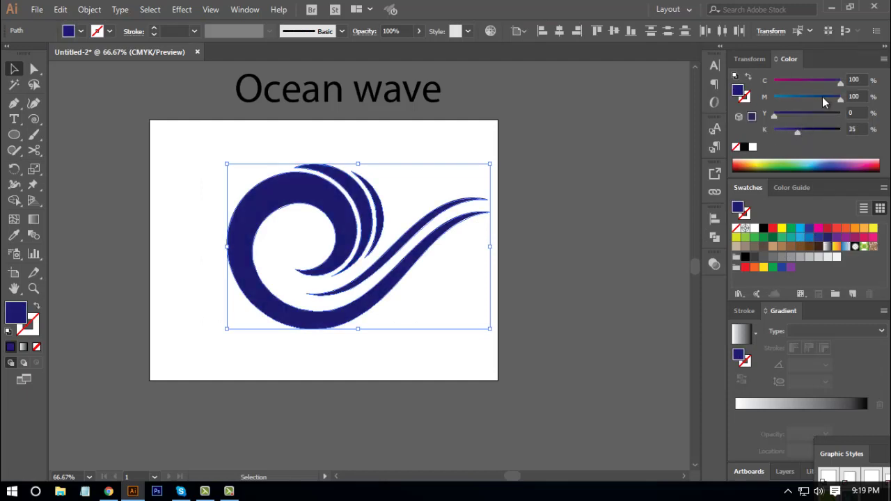
pyautogui.click(819, 97)
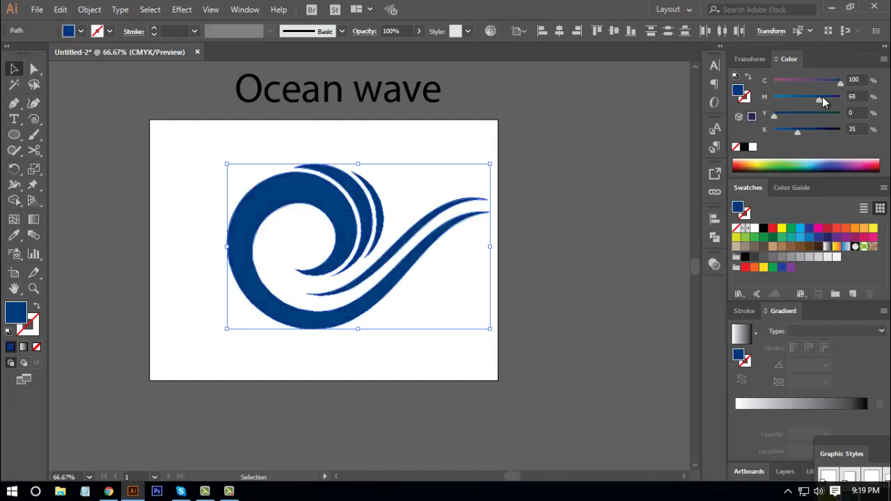
pyautogui.moveTo(822, 98); pyautogui.dragTo(820, 99)
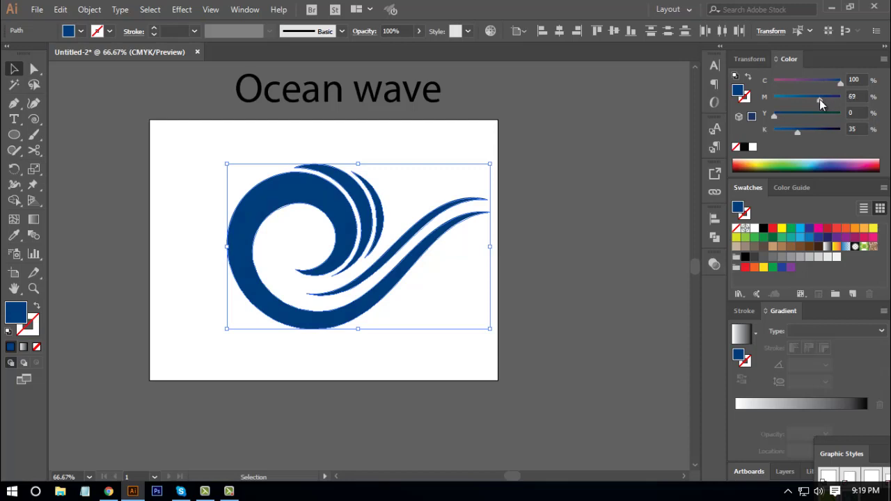
pyautogui.click(800, 129)
pyautogui.click(802, 132)
pyautogui.click(637, 240)
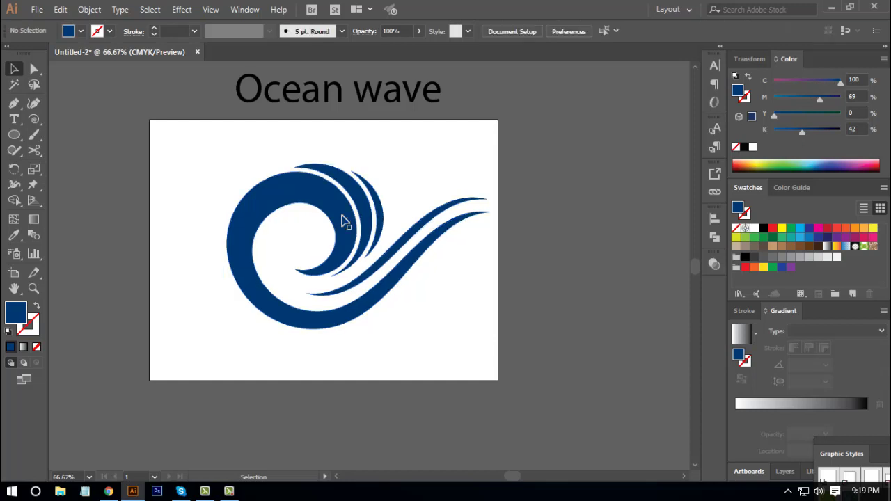
# - Colour the inner crest and middle wave strand light cyan, C64 M0 Y0 K0
pyautogui.click(34, 68)
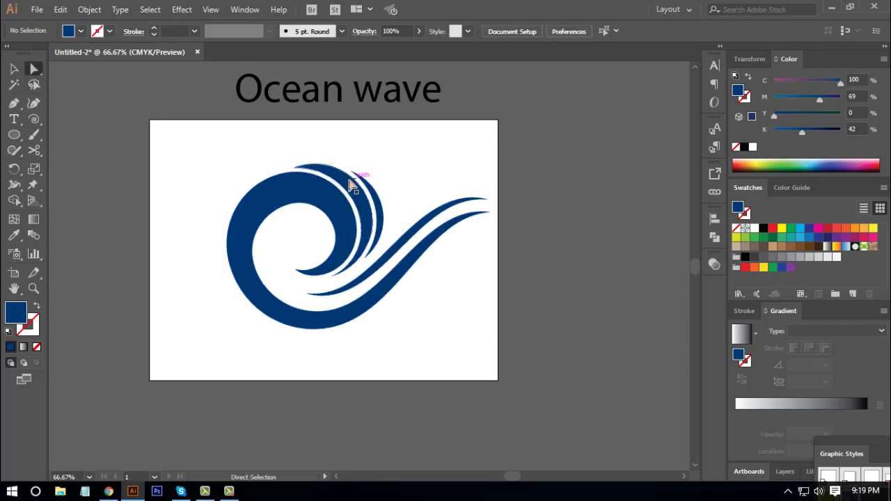
pyautogui.click(354, 183)
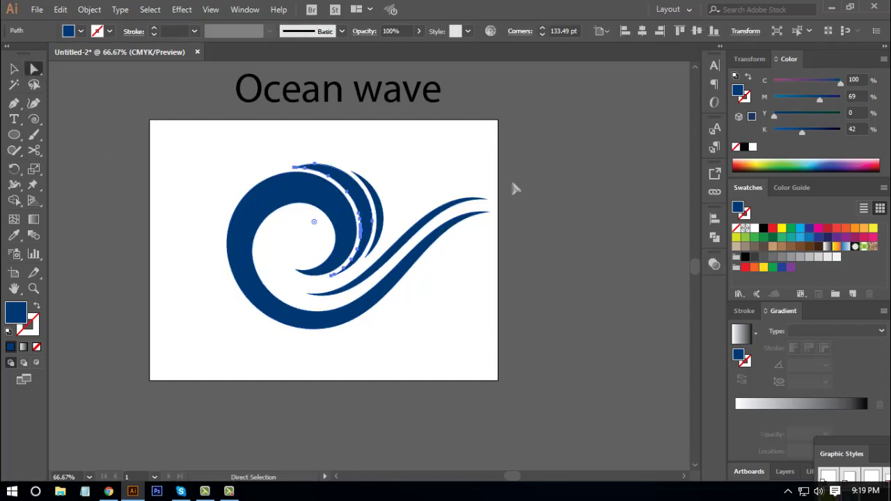
pyautogui.keyDown('shift'); pyautogui.click(433, 226); pyautogui.keyUp('shift')
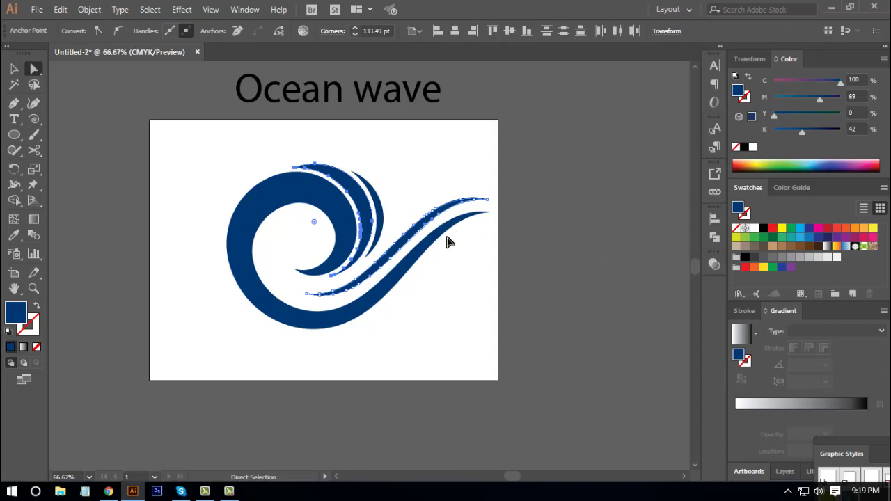
pyautogui.click(800, 228)
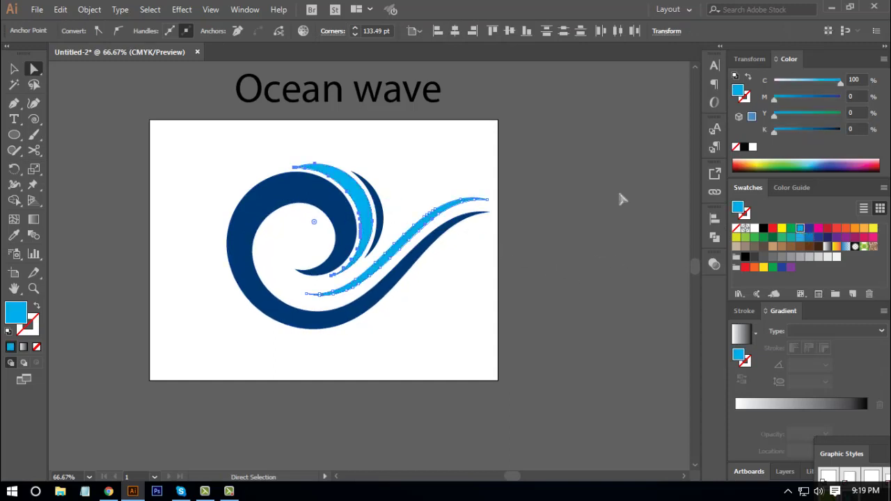
pyautogui.click(815, 81)
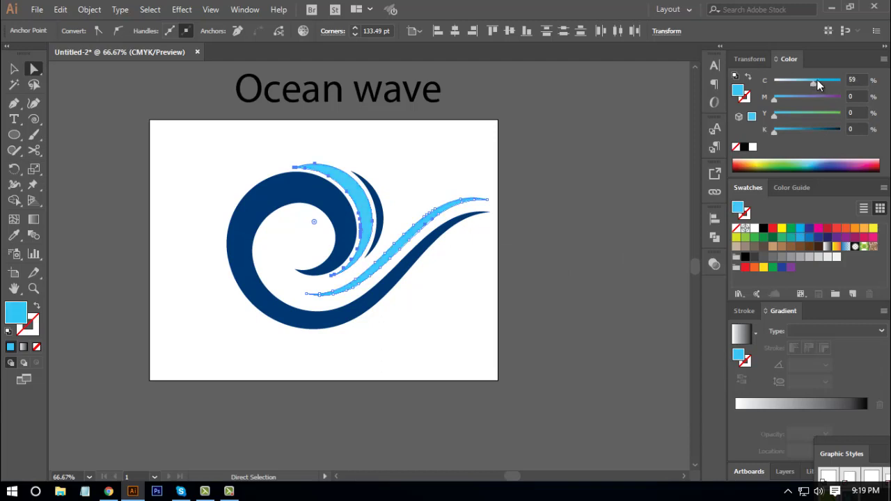
pyautogui.click(604, 218)
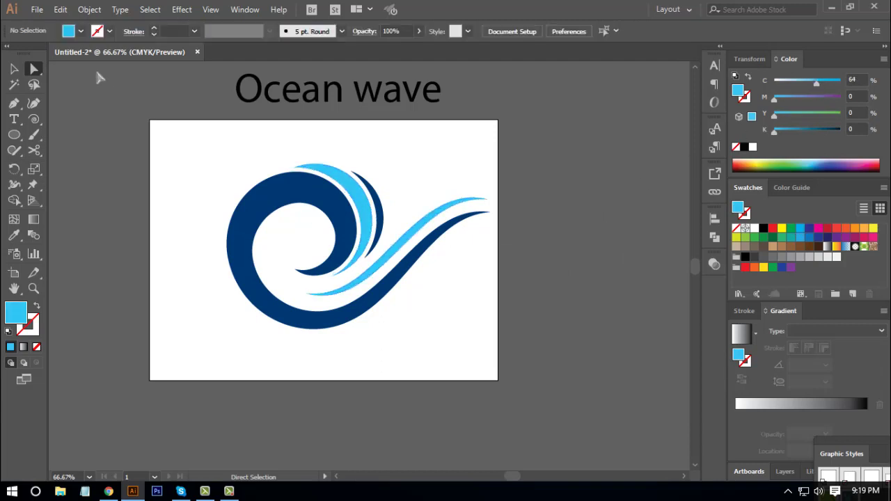
# - Select all the wave paths and group them with Ctrl+G
pyautogui.click(11, 69)
pyautogui.moveTo(178, 170); pyautogui.dragTo(512, 348)
pyautogui.press('a')
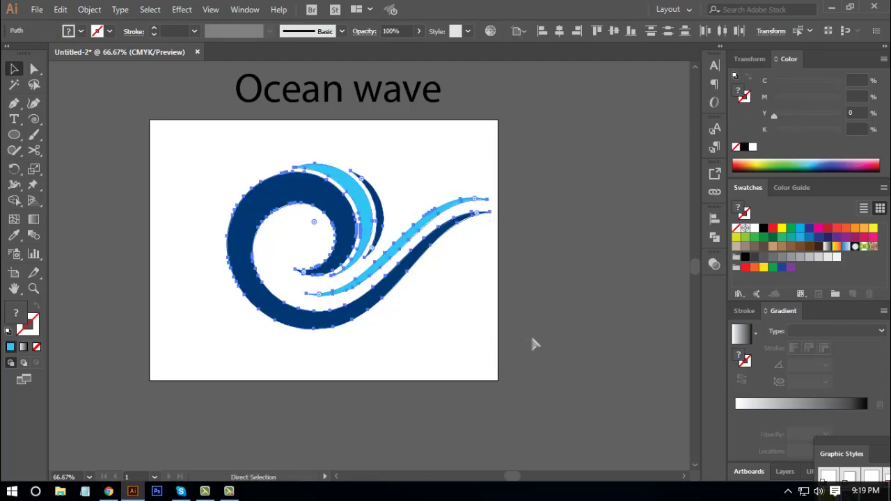
pyautogui.hotkey('ctrl', 'g')
# - Scale the wave group down and drag the Ocean wave title directly beneath it
pyautogui.press('v')
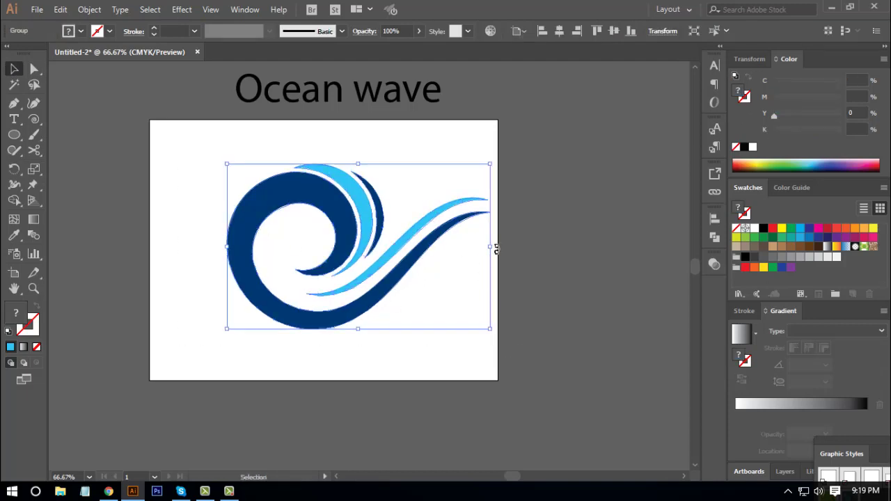
pyautogui.moveTo(488, 248); pyautogui.dragTo(395, 231)
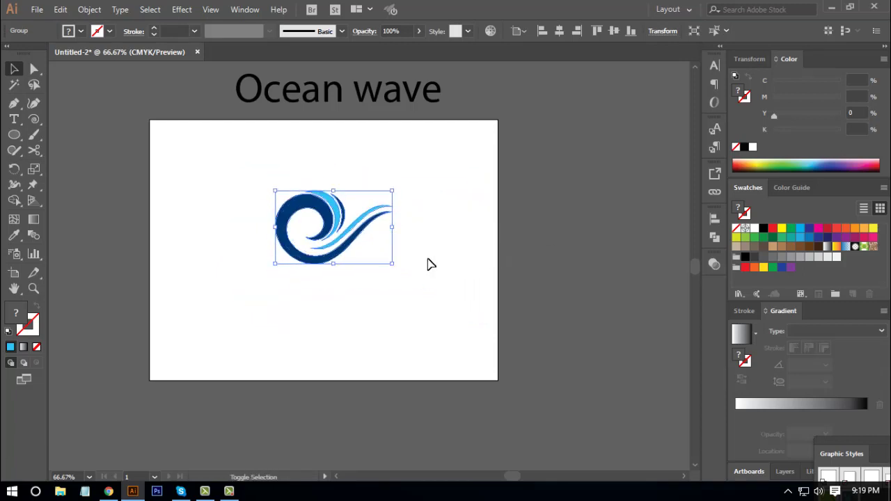
pyautogui.click(455, 285)
pyautogui.moveTo(453, 282); pyautogui.dragTo(467, 280)
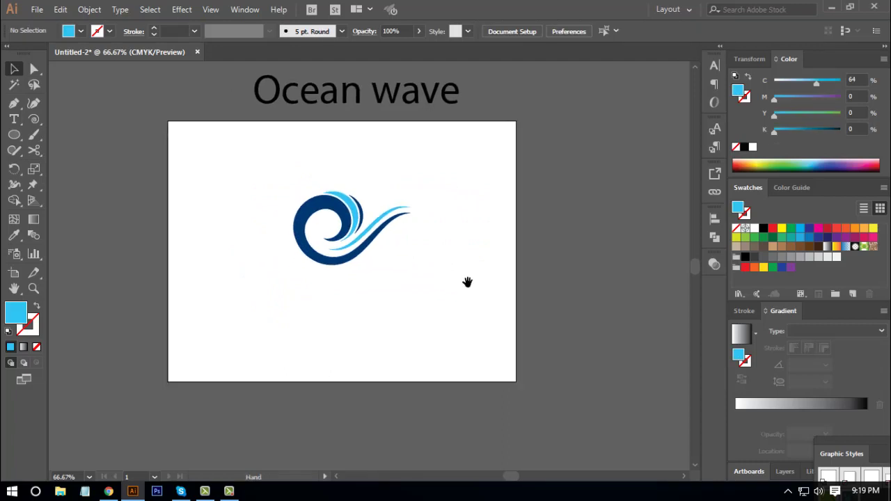
pyautogui.moveTo(420, 110); pyautogui.dragTo(406, 302)
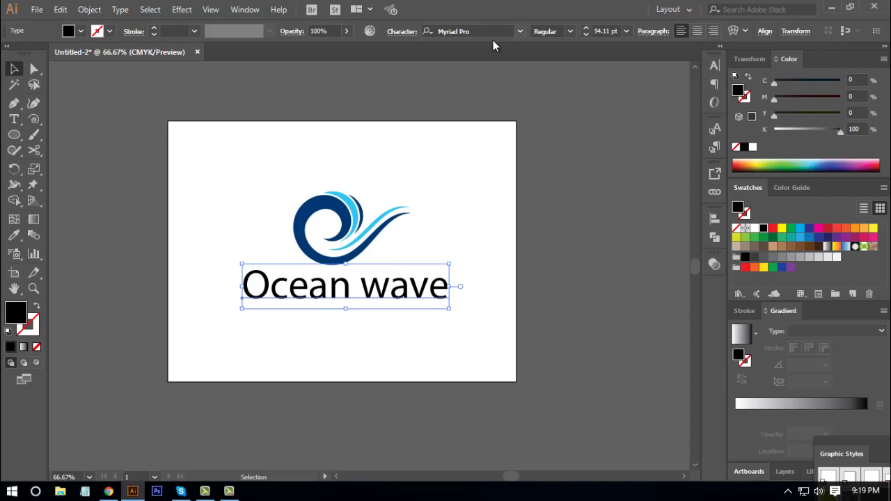
# - Set the title font to Nexa Bold and nudge the text slightly
pyautogui.rightClick(480, 101)
pyautogui.moveTo(519, 161)
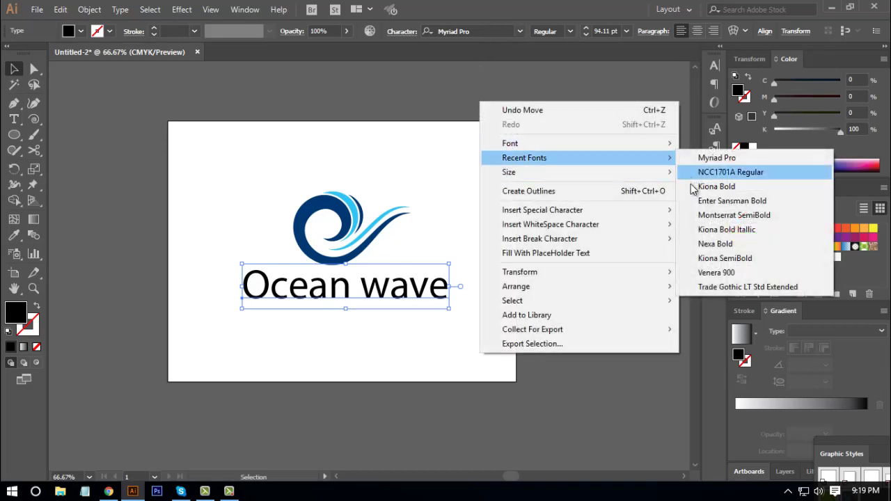
pyautogui.click(721, 245)
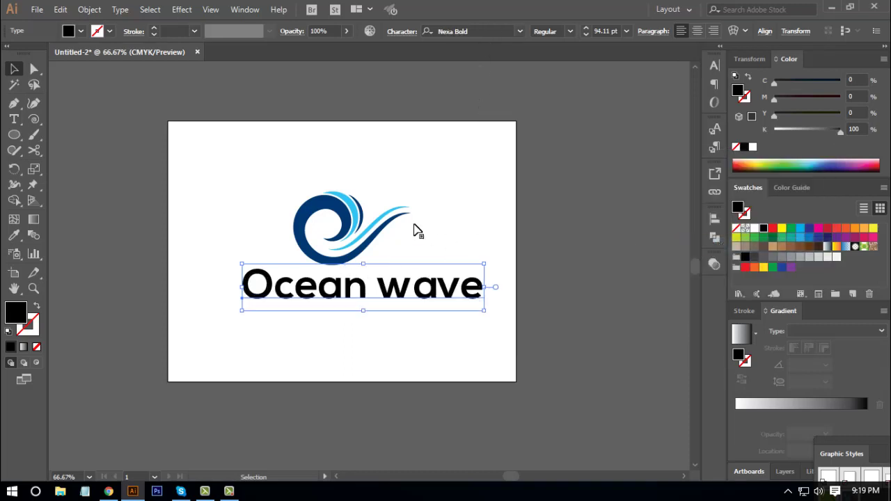
pyautogui.click(120, 9)
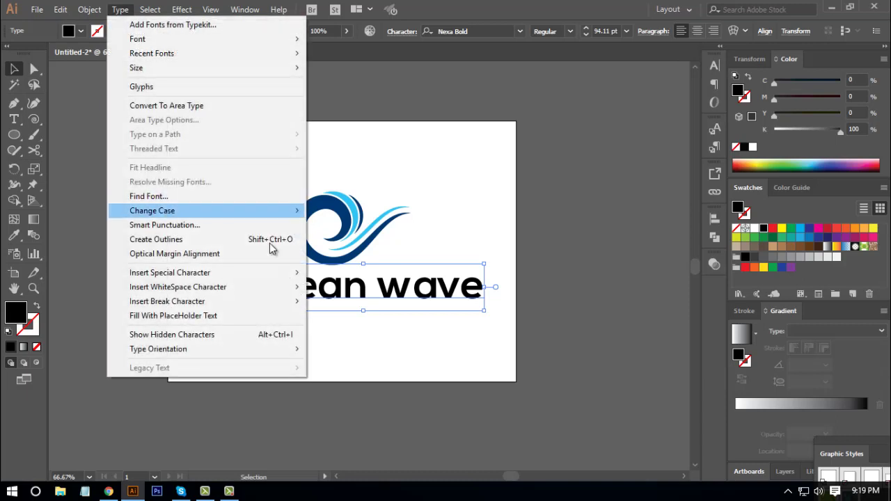
pyautogui.click(449, 203)
pyautogui.moveTo(420, 284); pyautogui.dragTo(420, 287)
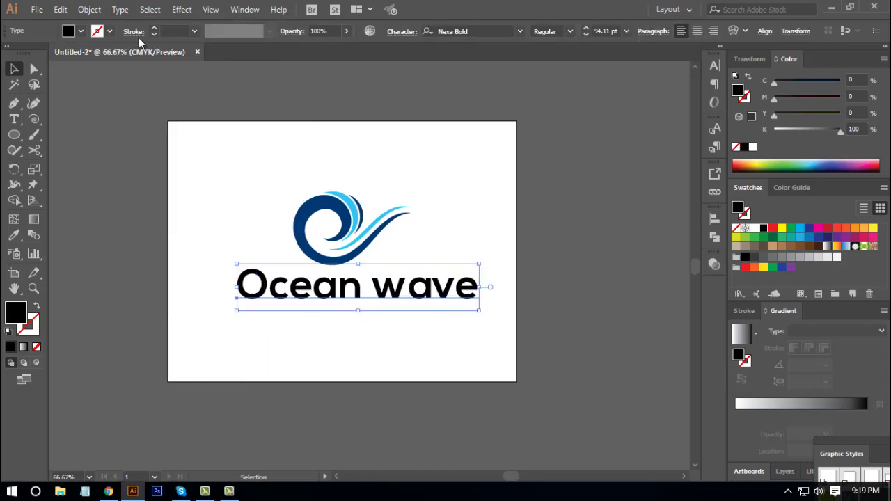
# - Change the title to UPPERCASE and shrink it to fit under the logo
pyautogui.moveTo(392, 342); pyautogui.dragTo(473, 259)
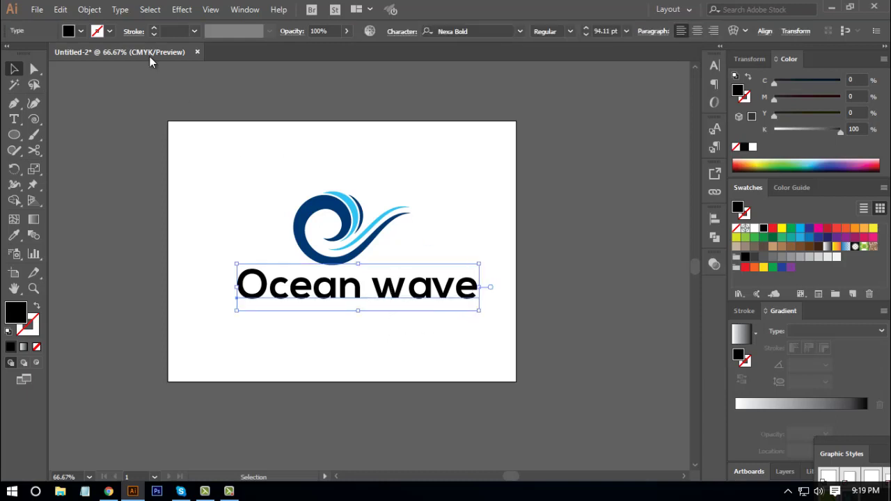
pyautogui.click(123, 14)
pyautogui.moveTo(174, 213)
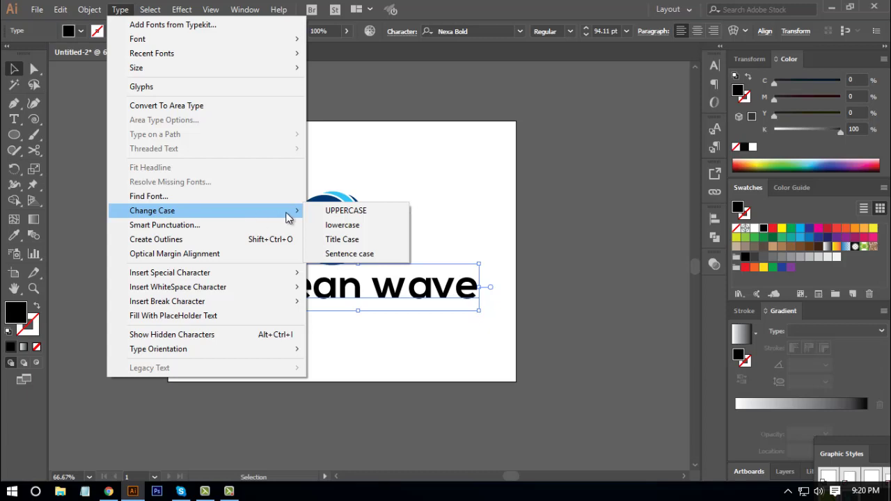
pyautogui.click(350, 216)
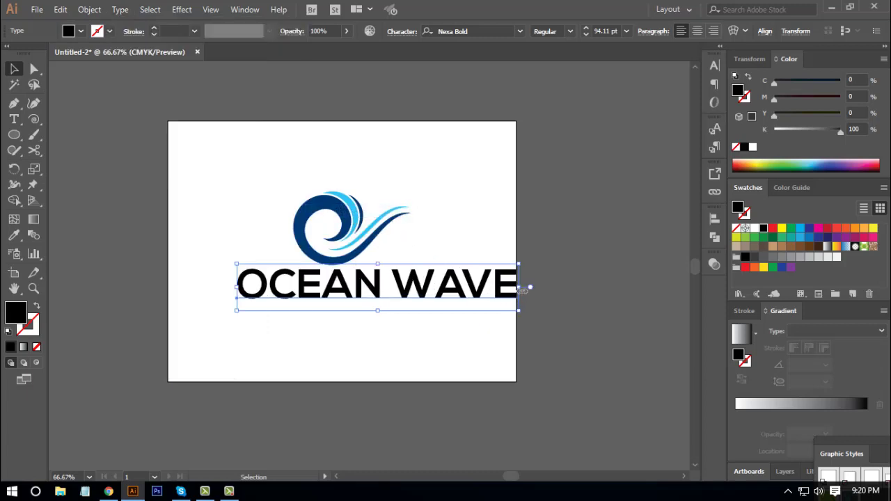
pyautogui.moveTo(527, 288); pyautogui.dragTo(386, 291)
pyautogui.click(422, 302)
pyautogui.click(387, 291)
pyautogui.click(386, 289)
# - Create outlines from OCEAN WAVE and horizontally centre the logo over the text
pyautogui.rightClick(385, 289)
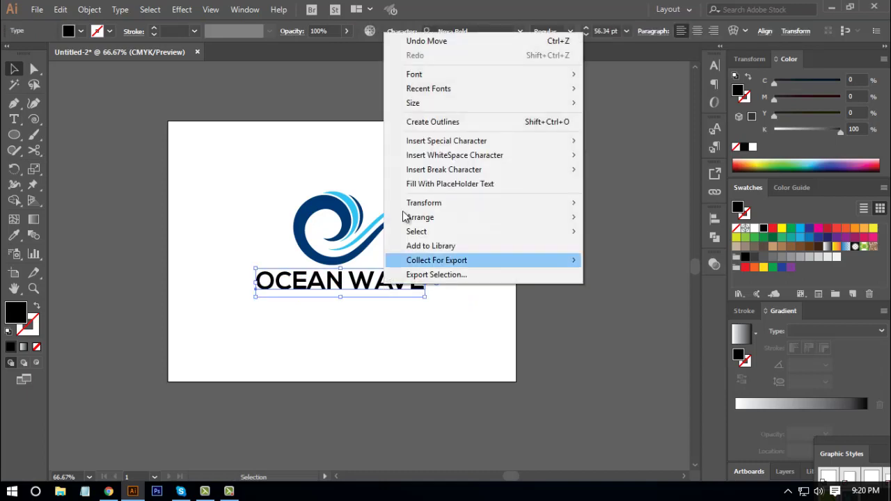
pyautogui.click(437, 128)
pyautogui.click(487, 239)
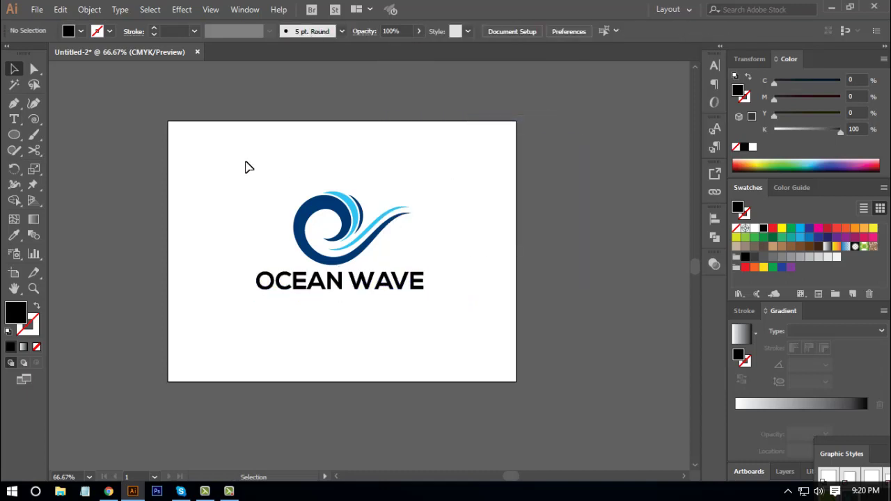
pyautogui.moveTo(246, 167); pyautogui.dragTo(369, 298)
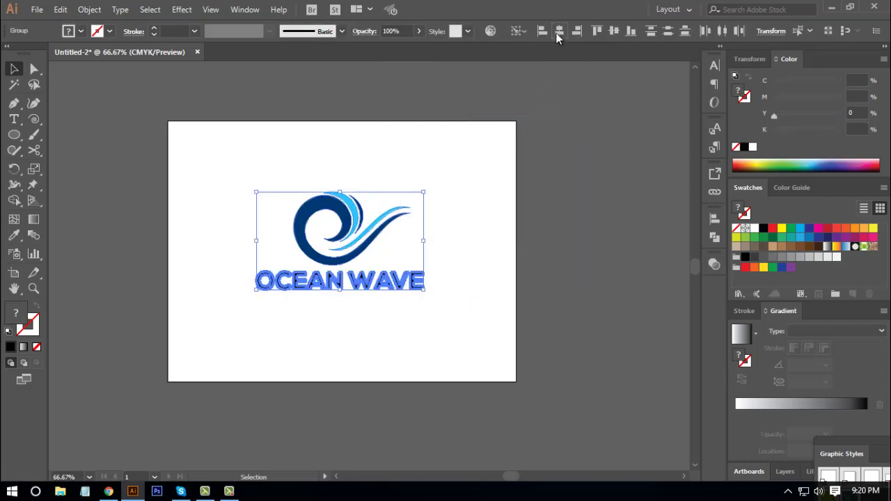
pyautogui.click(558, 33)
pyautogui.click(546, 240)
# - Scale the wave logo slightly smaller and reposition OCEAN WAVE directly beneath it
pyautogui.click(388, 232)
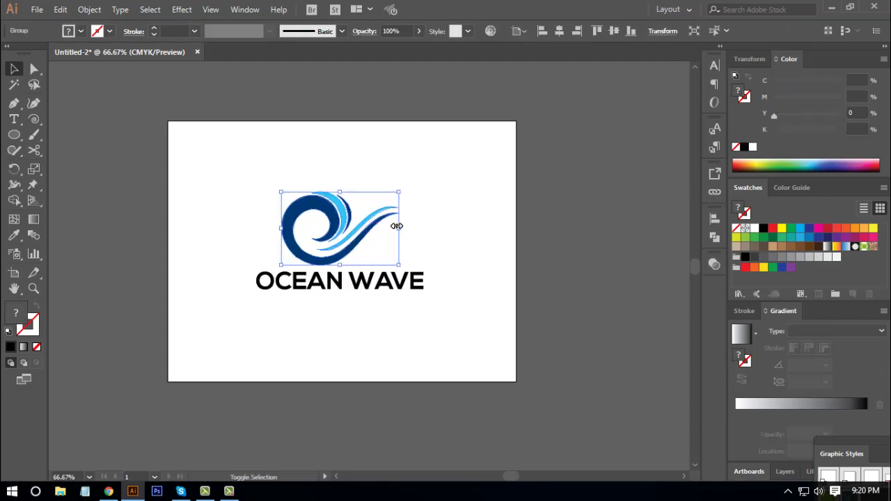
pyautogui.moveTo(398, 229); pyautogui.dragTo(390, 226)
pyautogui.click(401, 292)
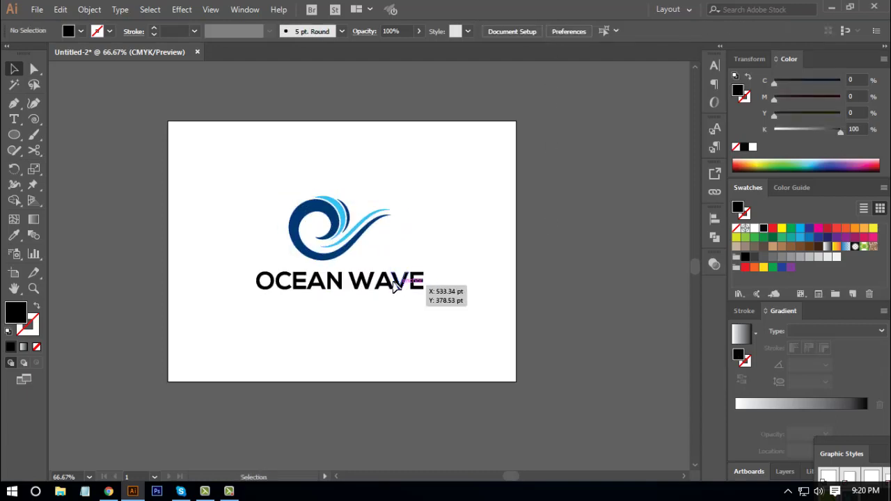
pyautogui.moveTo(398, 290); pyautogui.dragTo(392, 285)
pyautogui.click(378, 293)
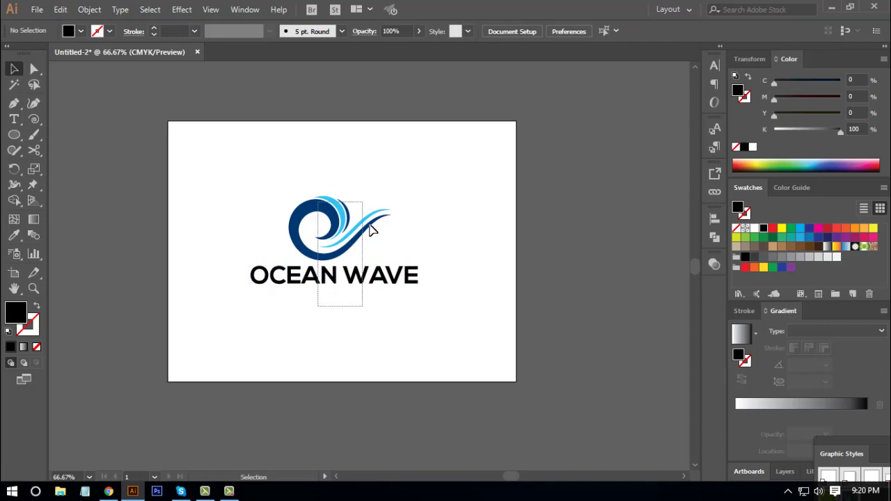
pyautogui.click(346, 206)
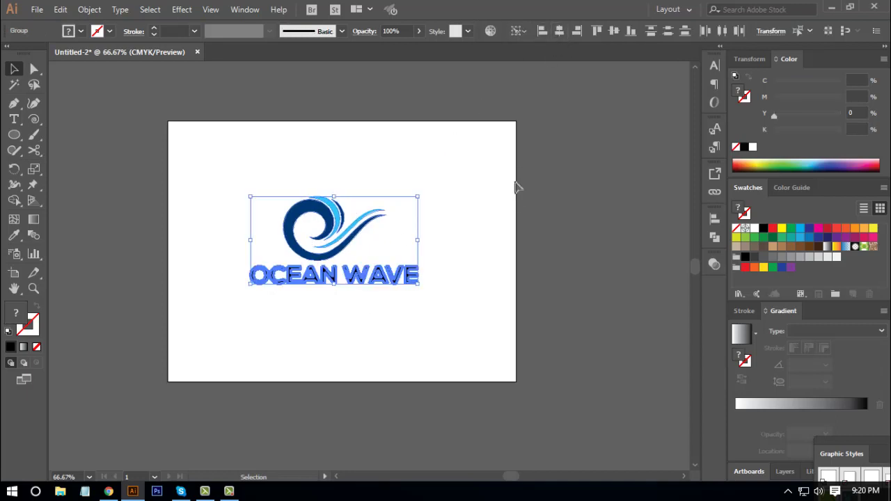
pyautogui.click(459, 313)
pyautogui.moveTo(419, 309); pyautogui.dragTo(428, 294)
pyautogui.click(400, 262)
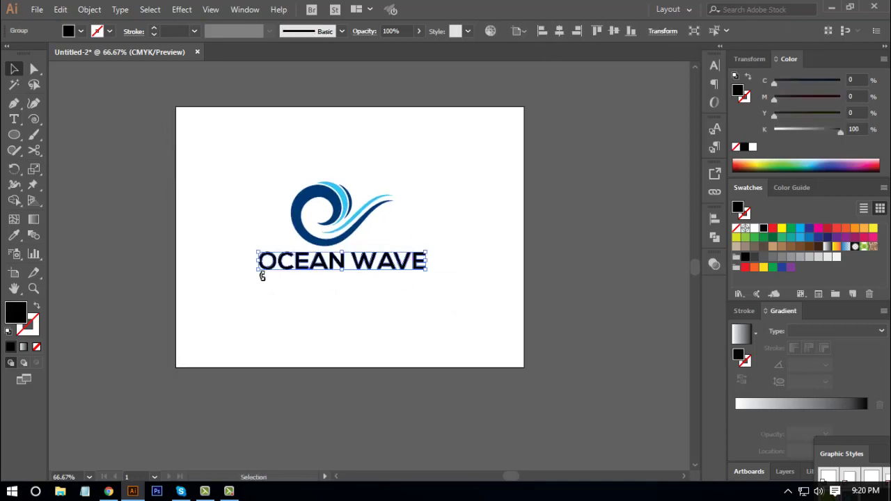
pyautogui.click(350, 256)
# - Eyedropper the wave logo's navy onto the OCEAN WAVE text
pyautogui.click(14, 235)
pyautogui.click(327, 210)
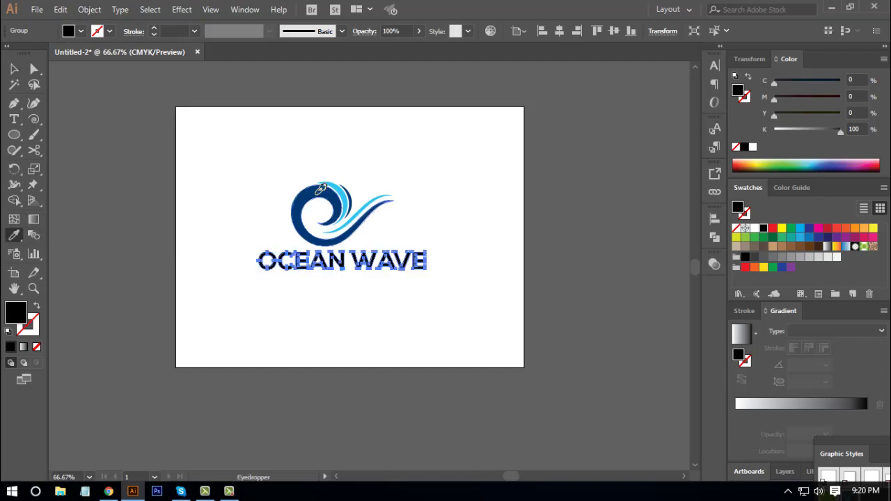
pyautogui.click(318, 192)
pyautogui.click(34, 68)
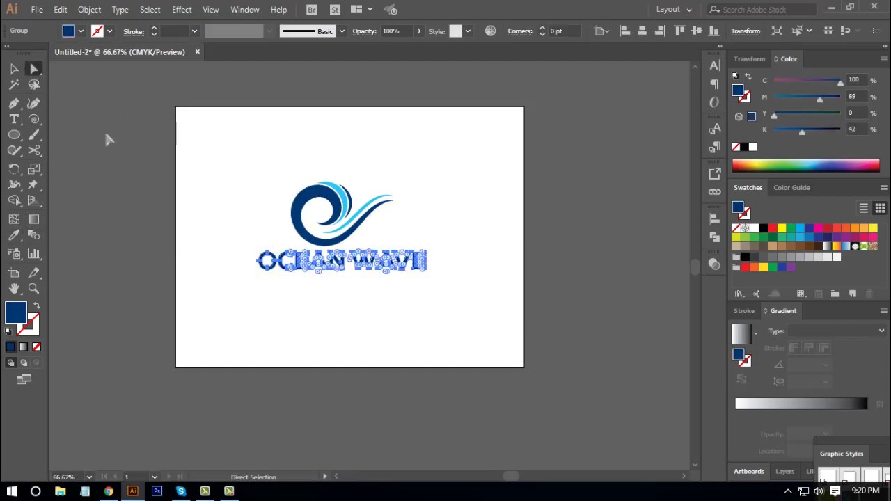
pyautogui.click(330, 313)
# - Give the WAVE letters the light cyan swoosh colour, then select the whole logo and text
pyautogui.moveTo(469, 238); pyautogui.dragTo(363, 281)
pyautogui.click(14, 235)
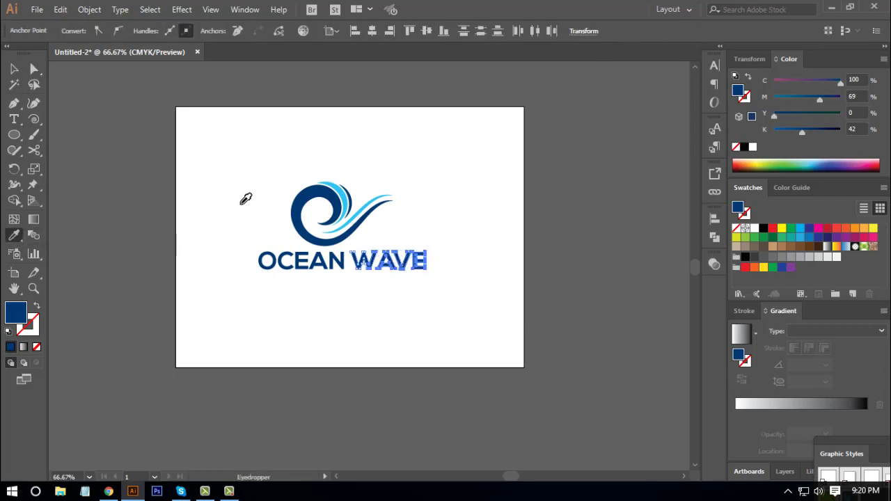
pyautogui.click(350, 190)
pyautogui.click(14, 68)
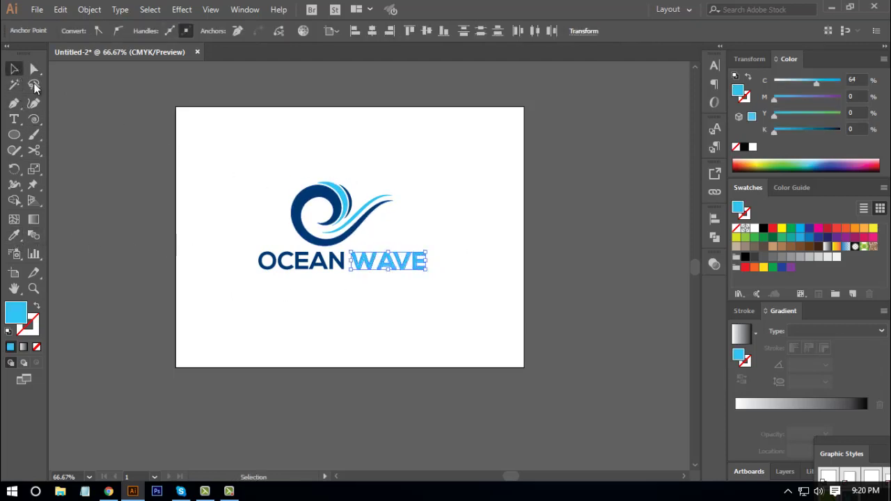
pyautogui.moveTo(216, 162); pyautogui.dragTo(473, 297)
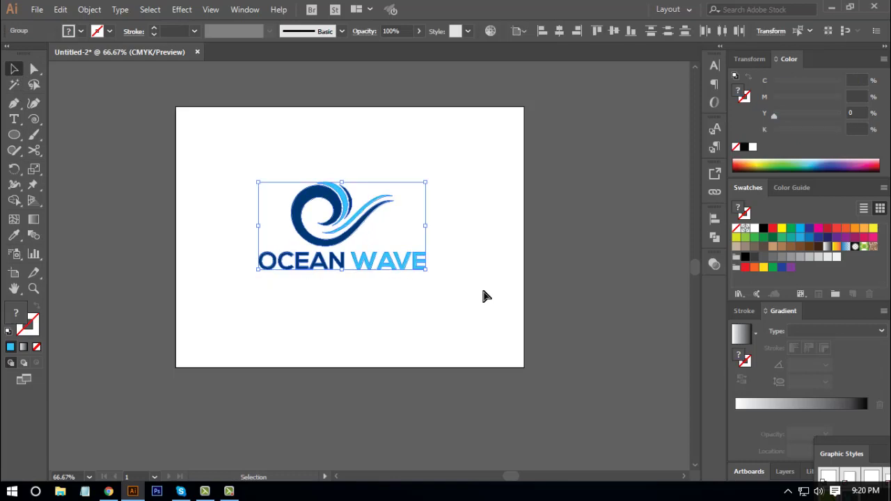
pyautogui.press('a')
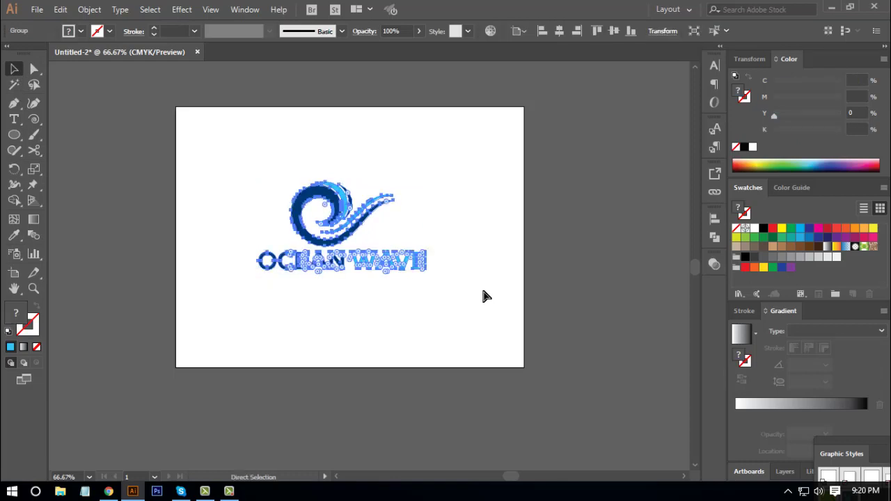
pyautogui.press('v')
pyautogui.click(461, 252)
pyautogui.moveTo(448, 142); pyautogui.dragTo(357, 310)
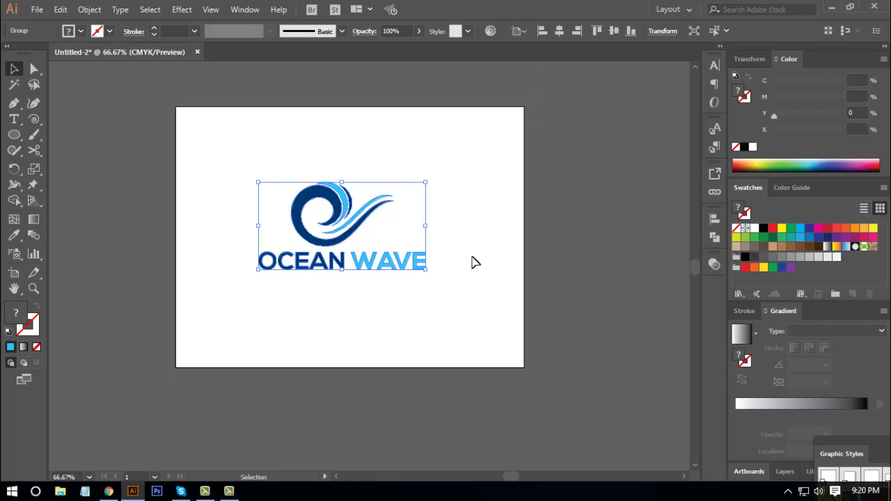
pyautogui.moveTo(480, 153); pyautogui.dragTo(348, 286)
# - Align the logo group to the artboard, centring it horizontally and vertically
pyautogui.click(520, 30)
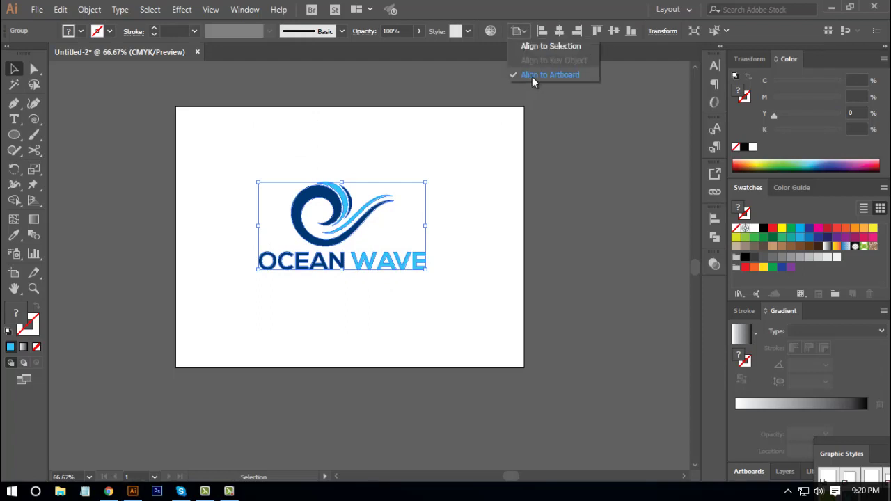
pyautogui.click(521, 31)
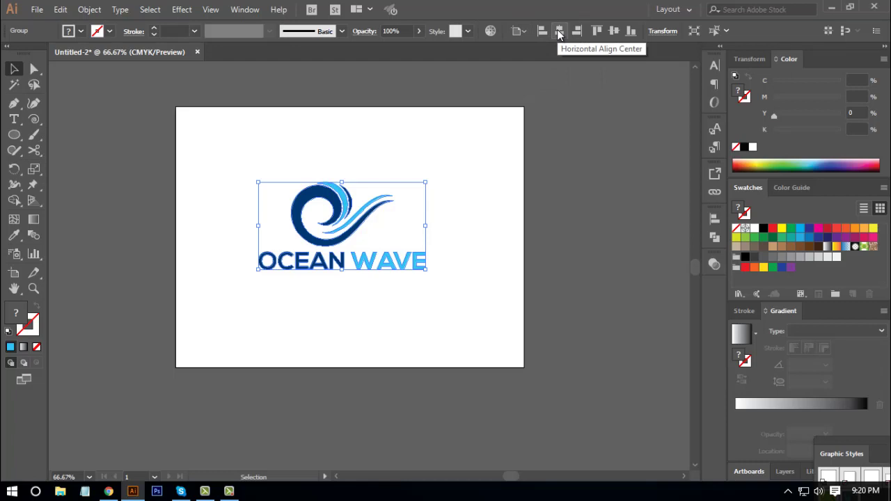
pyautogui.click(559, 32)
pyautogui.click(612, 32)
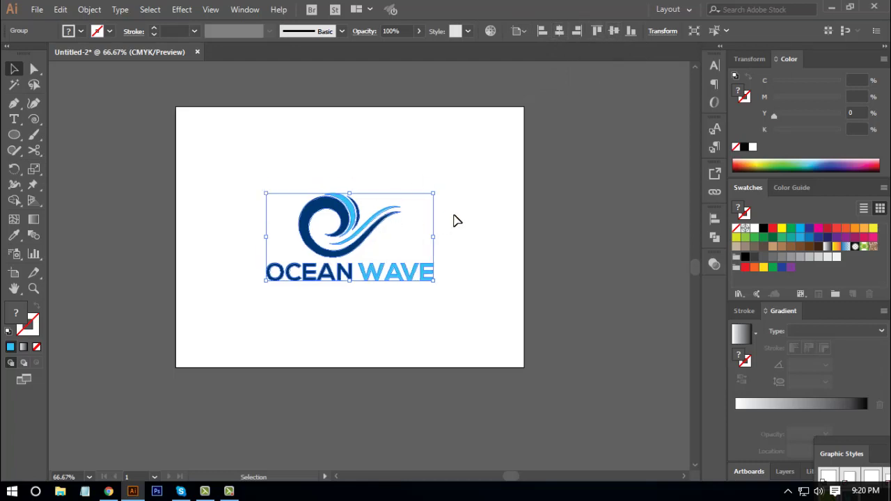
pyautogui.click(494, 310)
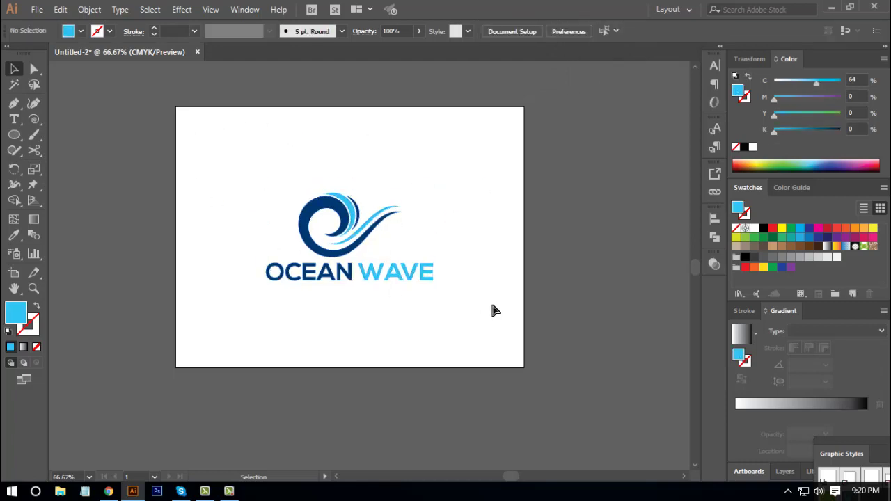
pyautogui.hotkey('ctrl', '=')
pyautogui.moveTo(509, 227); pyautogui.dragTo(530, 251)
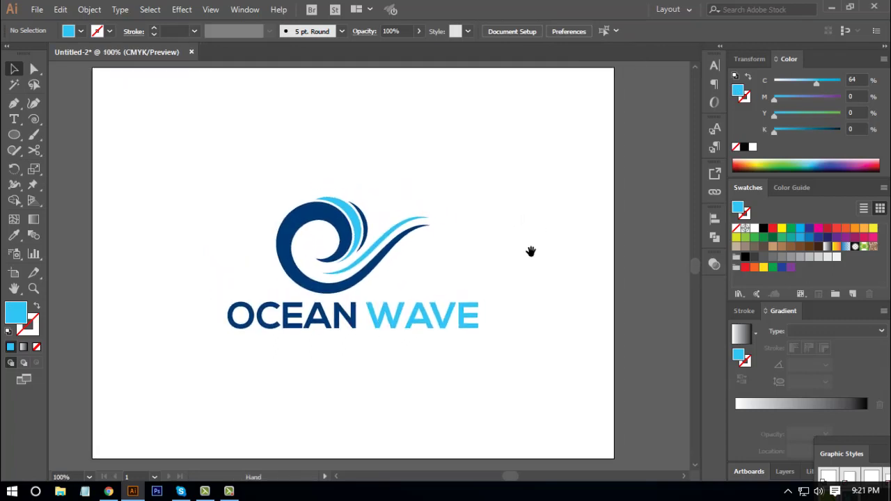